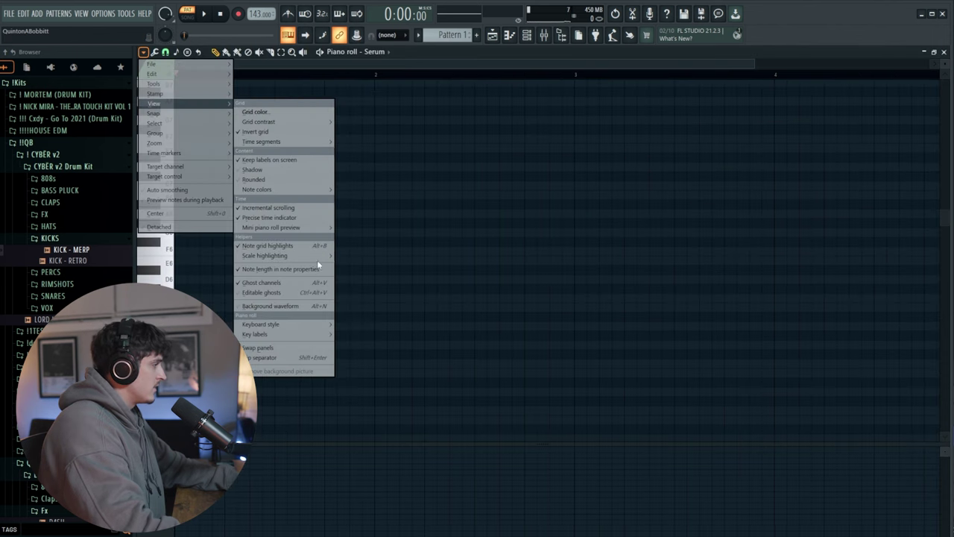
Step: Draw a half-bar A4 note at the start of bar 1, followed by a half-bar B4 note
{"action": "mouse_move", "coordinate": [299, 261]}
{"action": "left_click", "coordinate": [523, 242]}
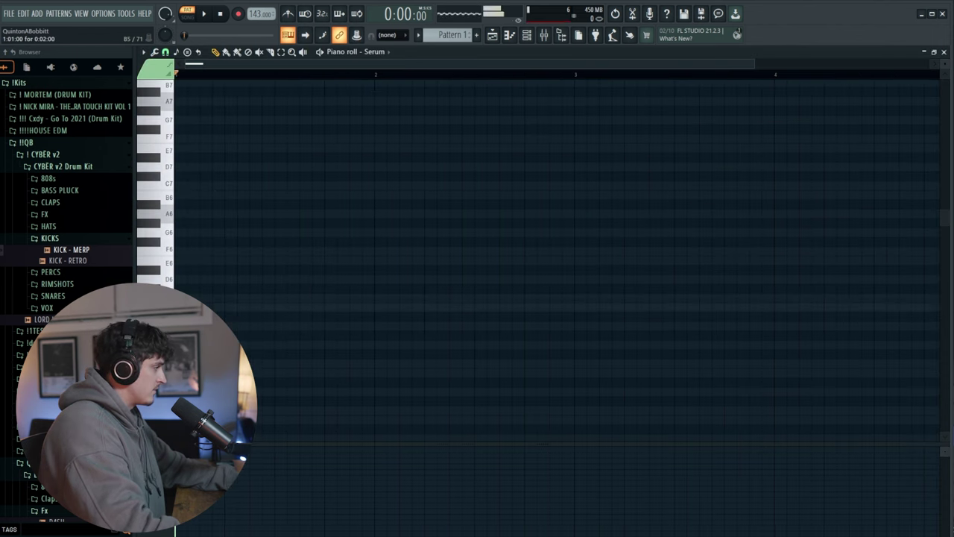
{"action": "scroll", "coordinate": [190, 322], "scroll_direction": "down", "scroll_amount": 4}
{"action": "left_click", "coordinate": [185, 306]}
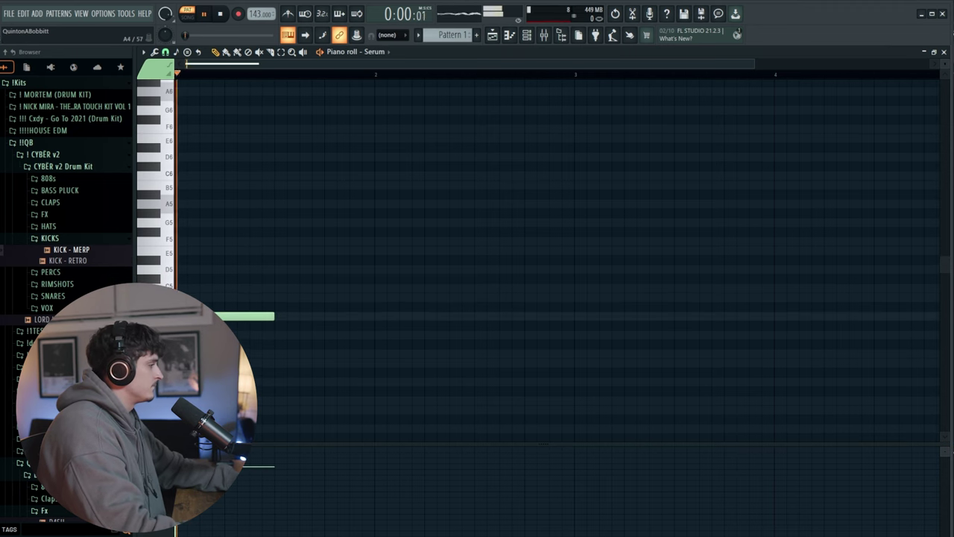
{"action": "left_click", "coordinate": [278, 289]}
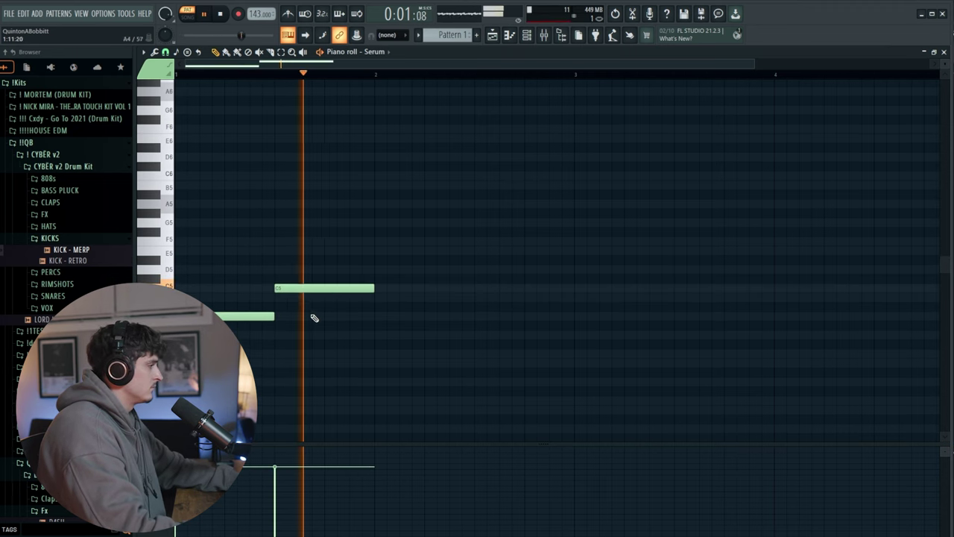
{"action": "right_click", "coordinate": [281, 289]}
{"action": "left_click", "coordinate": [278, 299]}
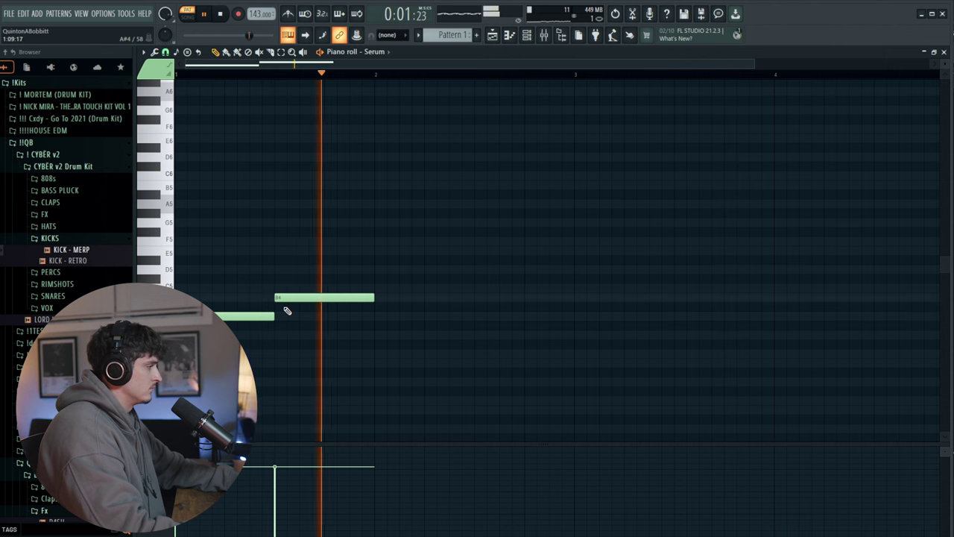
{"action": "left_click_drag", "start_coordinate": [465, 298], "coordinate": [477, 300]}
{"action": "key", "text": "space"}
{"action": "right_click", "coordinate": [497, 299]}
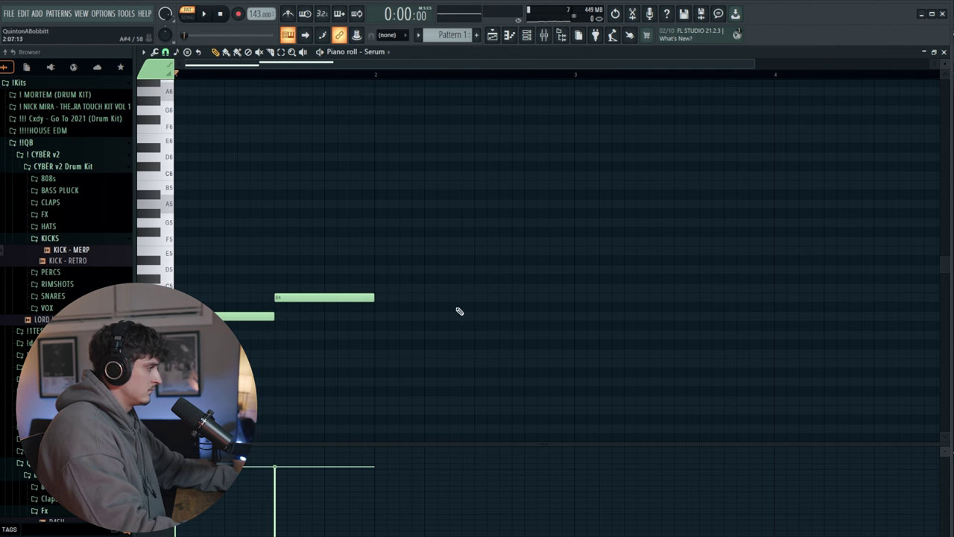
{"action": "right_click", "coordinate": [423, 297]}
Step: Add a half-bar B5 note above the A4 note at the start of bar 1 and play the pattern
{"action": "left_click", "coordinate": [178, 287]}
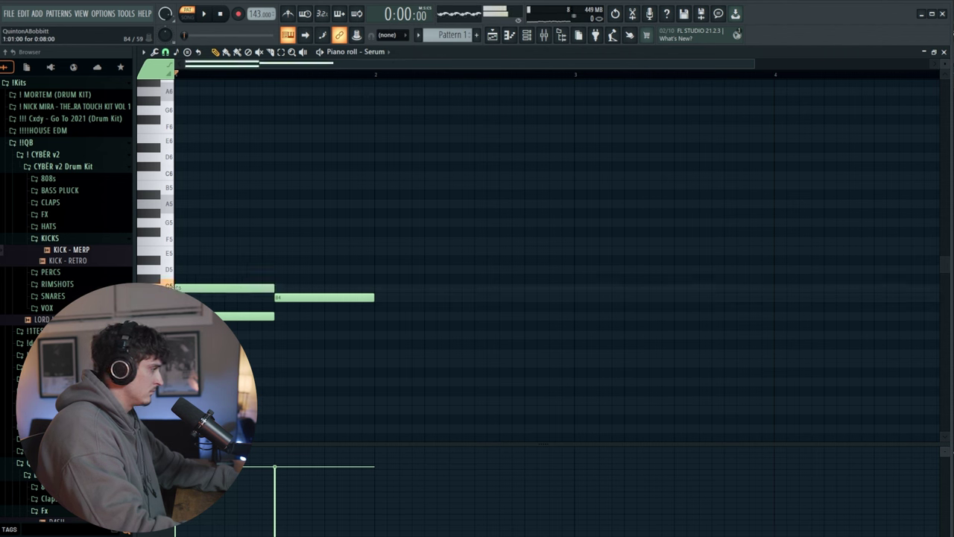
{"action": "left_click_drag", "start_coordinate": [192, 295], "coordinate": [192, 185]}
{"action": "key", "text": "space"}
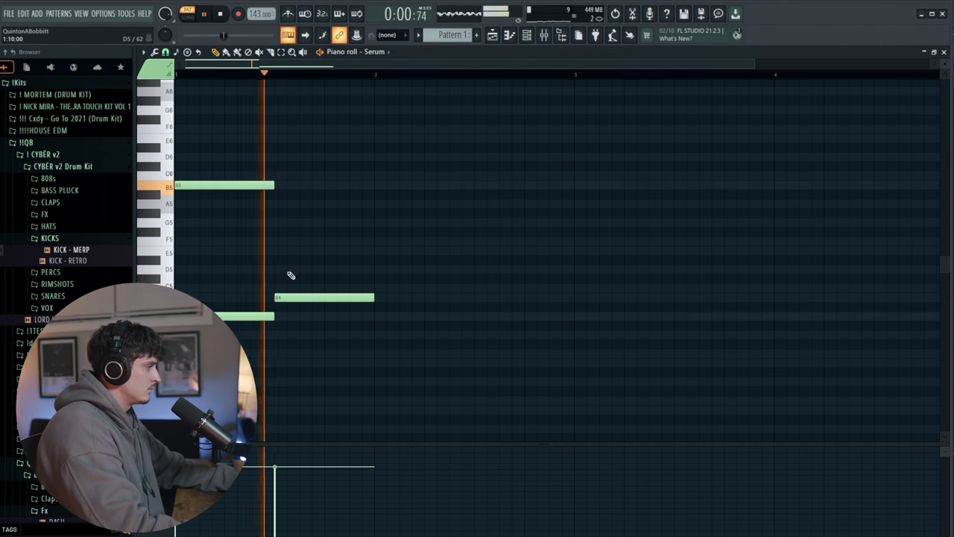
{"action": "key", "text": "ctrl+Up"}
{"action": "key", "text": "space"}
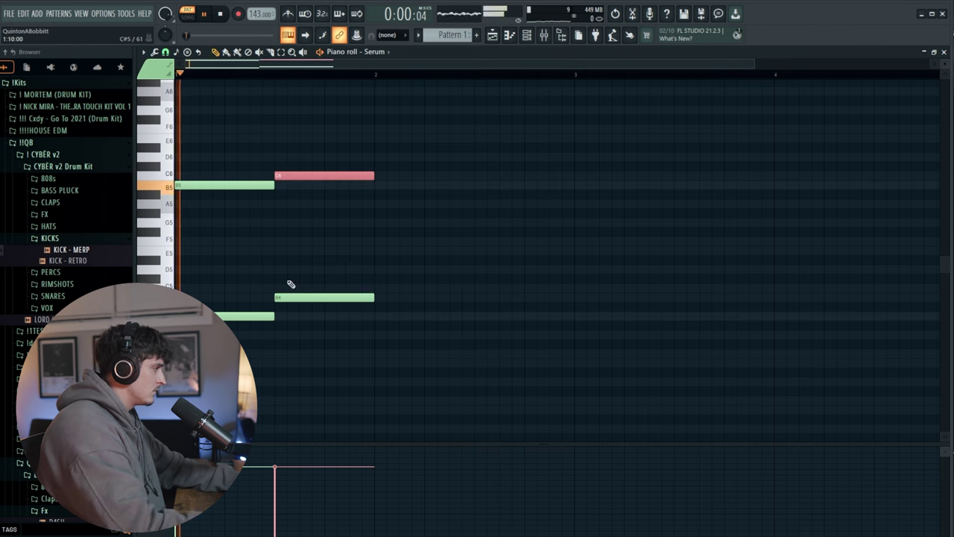
{"action": "left_click_drag", "start_coordinate": [293, 181], "coordinate": [291, 137]}
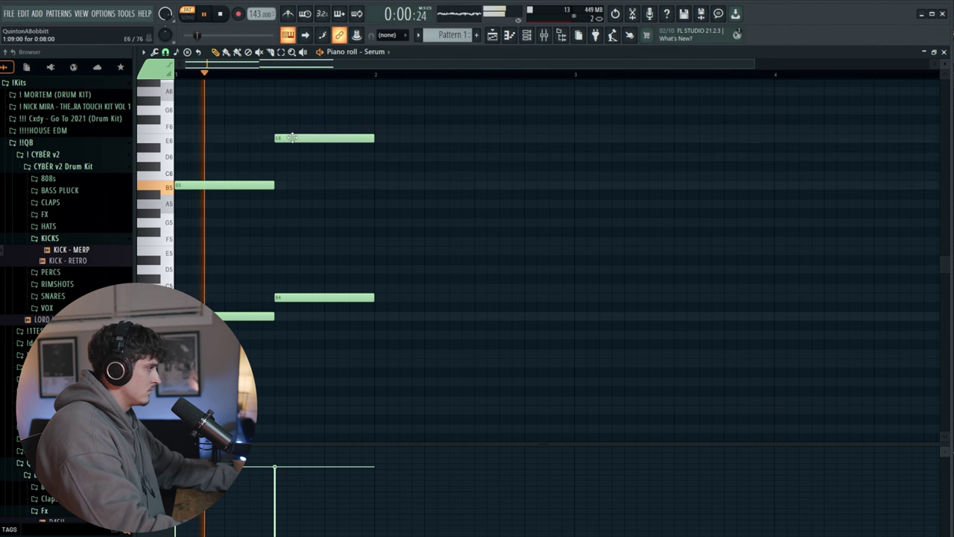
{"action": "right_click", "coordinate": [327, 138]}
Step: Try a half-bar D6 note above the B4 note in the second half of bar 1
{"action": "left_click", "coordinate": [285, 270]}
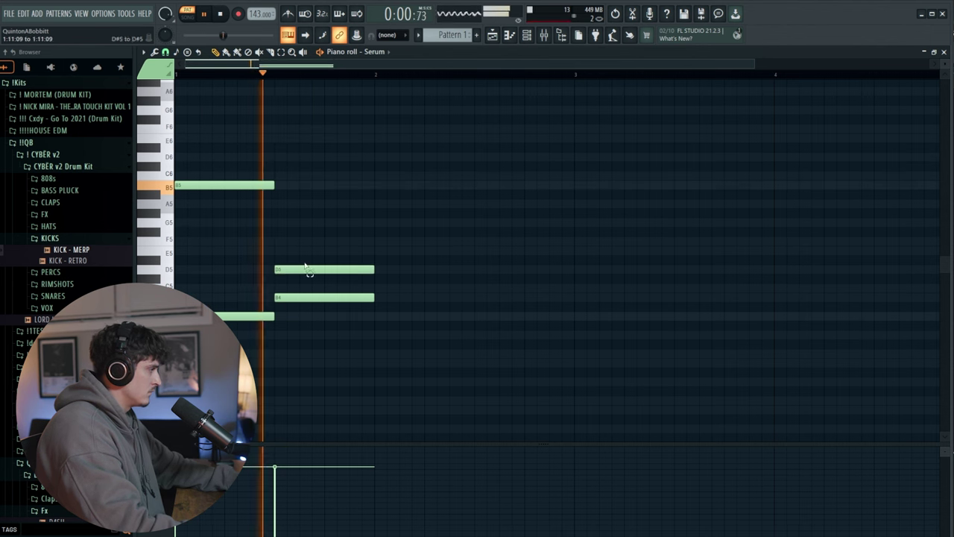
{"action": "left_click", "coordinate": [304, 269], "text": "ctrl"}
{"action": "key", "text": "ctrl+Up"}
{"action": "left_click", "coordinate": [402, 271], "text": "ctrl"}
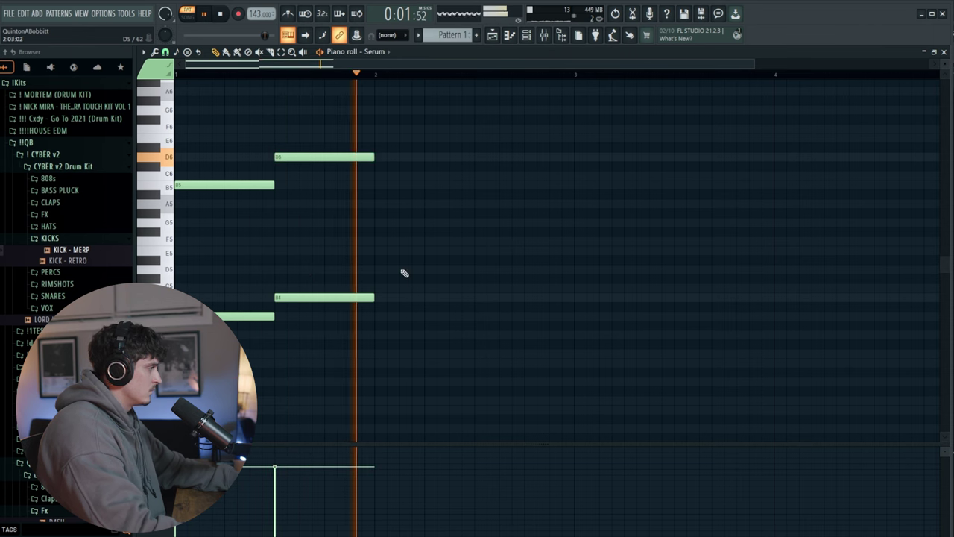
Step: Try the whole pattern one octave lower, return it to its original octave and play it
{"action": "key", "text": "ctrl+Down"}
{"action": "scroll", "coordinate": [432, 295], "scroll_direction": "down", "scroll_amount": 1}
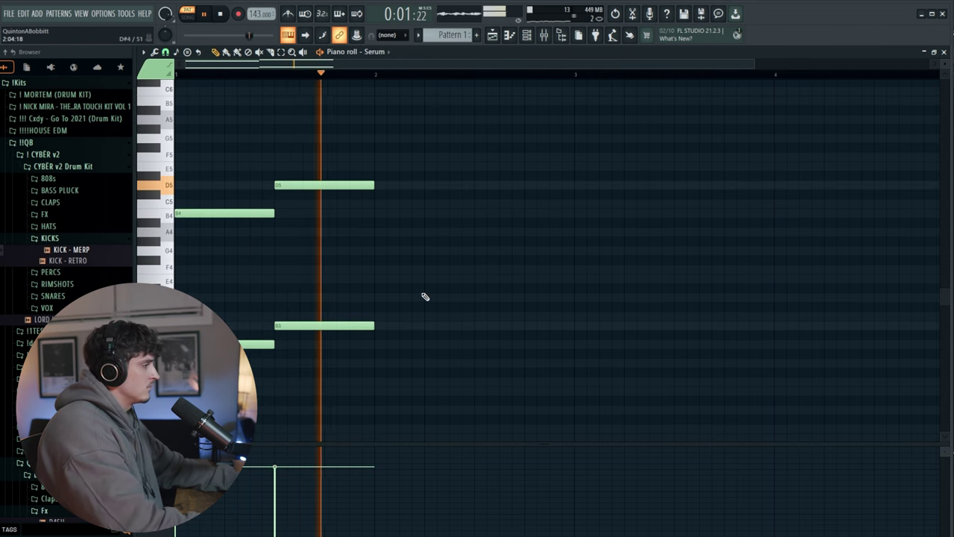
{"action": "key", "text": "ctrl+Up"}
{"action": "key", "text": "space"}
{"action": "key", "text": "space"}
{"action": "scroll", "coordinate": [332, 341], "scroll_direction": "up", "scroll_amount": 1}
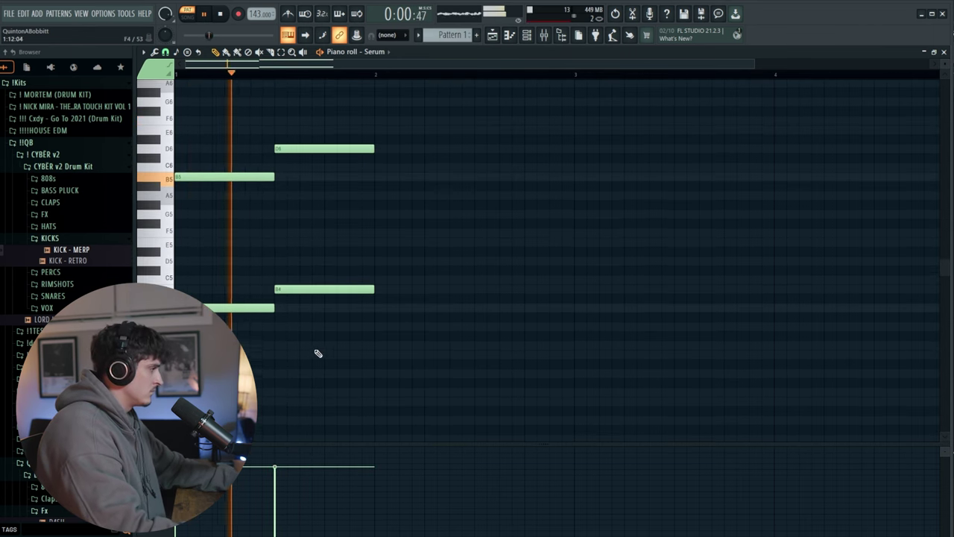
Step: Replace the notes in the second half of bar 1 with a half-bar chord of C5, E5 and D6
{"action": "key", "text": "space"}
{"action": "right_click", "coordinate": [317, 289]}
{"action": "right_click", "coordinate": [320, 149]}
{"action": "key", "text": "space"}
{"action": "key", "text": "space"}
{"action": "left_click", "coordinate": [276, 279]}
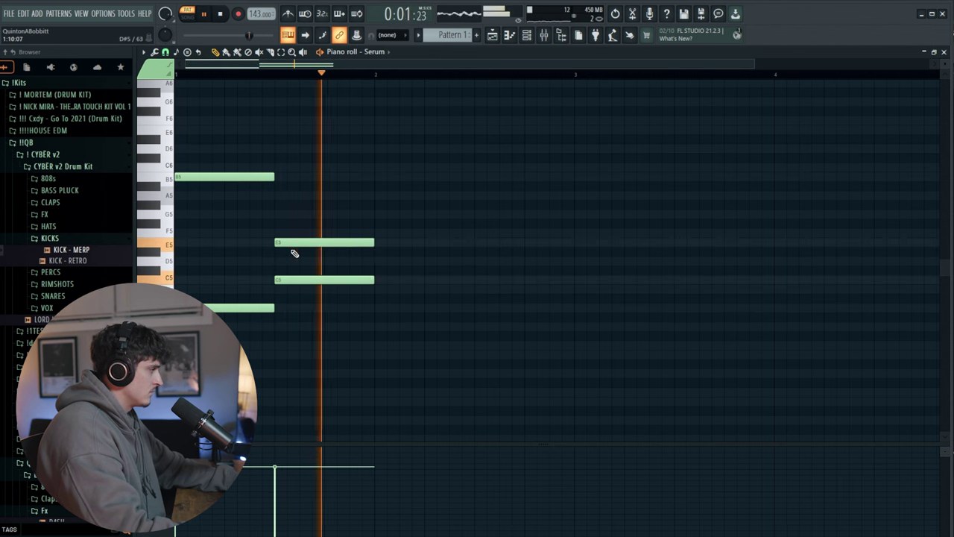
{"action": "key", "text": "space"}
{"action": "key", "text": "space"}
{"action": "left_click", "coordinate": [277, 149]}
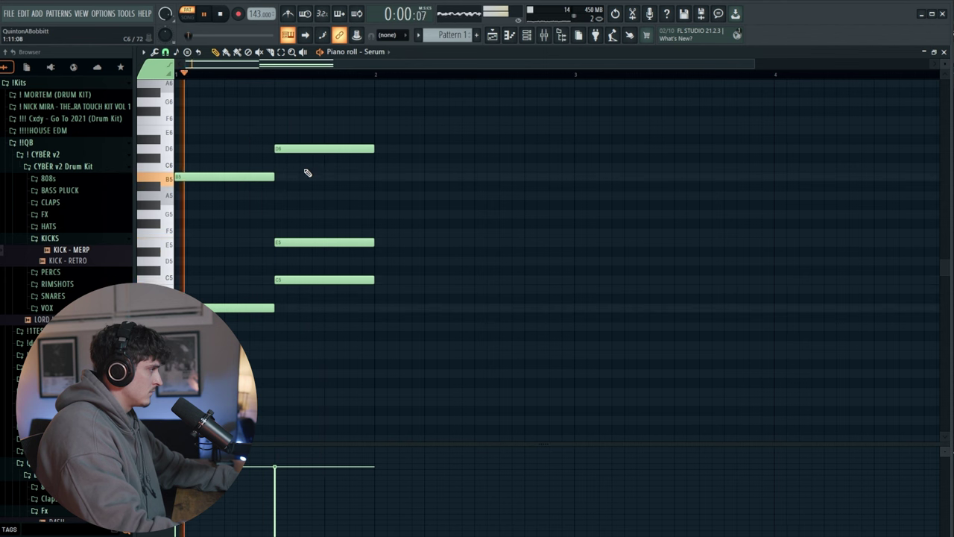
{"action": "left_click", "coordinate": [438, 242]}
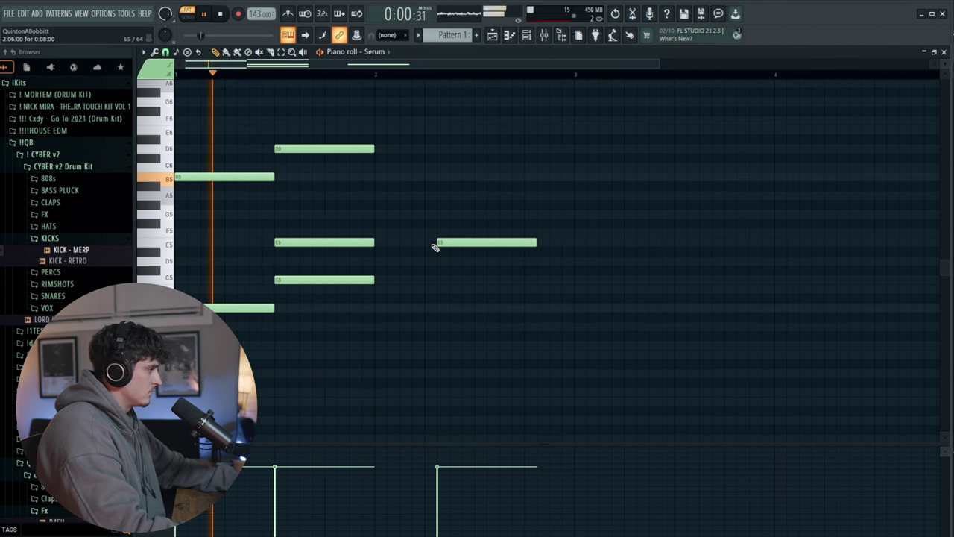
{"action": "key", "text": "space"}
{"action": "right_click", "coordinate": [451, 243]}
Step: Duplicate the C5, E5 and D6 chord into bar 2, starting on its second beat, and play it back
{"action": "key", "text": "space"}
{"action": "right_click", "coordinate": [318, 147]}
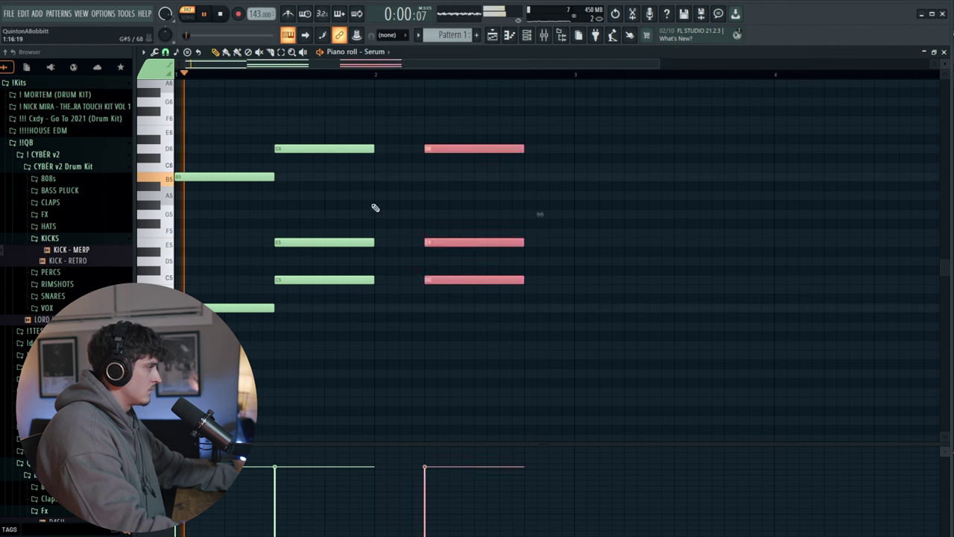
{"action": "right_click", "coordinate": [371, 150]}
{"action": "scroll", "coordinate": [321, 71], "scroll_direction": "right", "scroll_amount": 3}
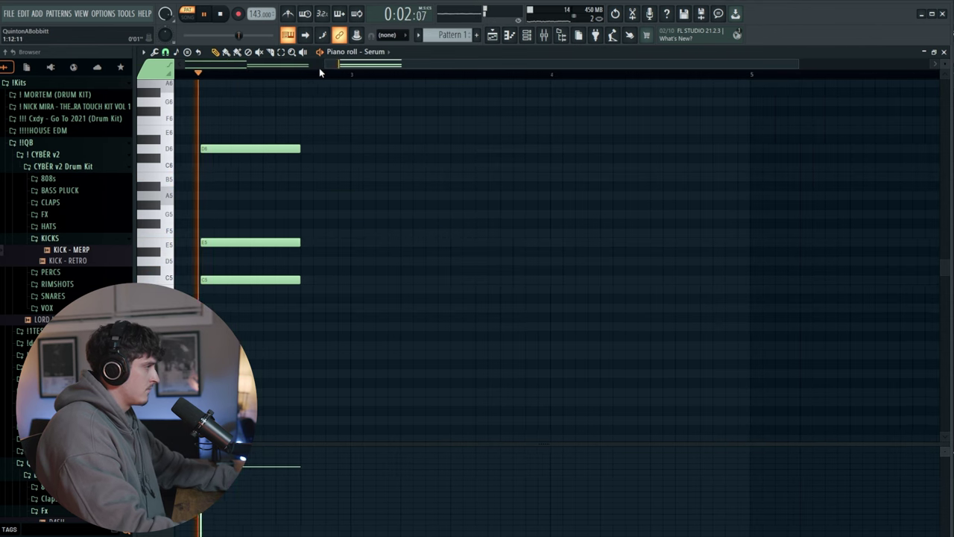
{"action": "scroll", "coordinate": [317, 80], "scroll_direction": "down", "scroll_amount": 3}
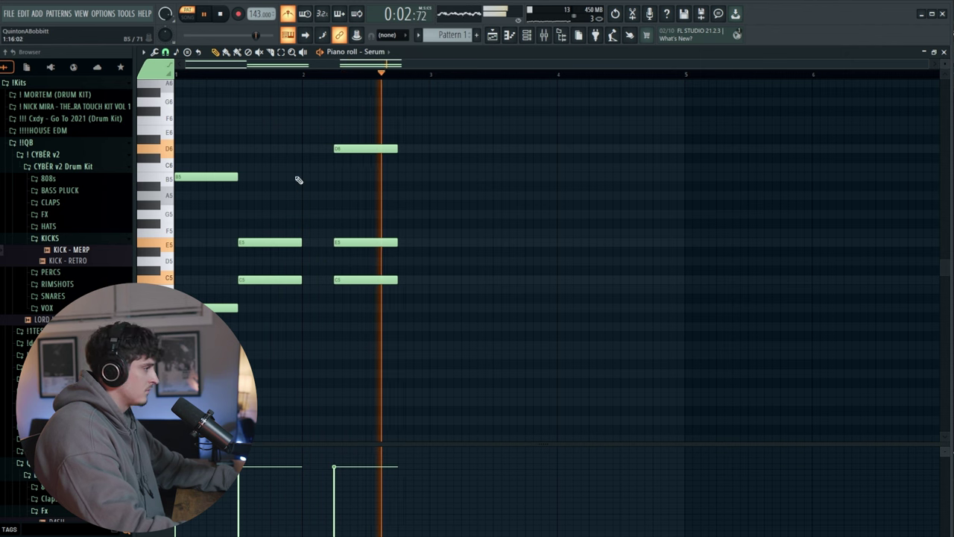
Step: Add quarter-bar F4 and G5 notes on the last beat of bar 2 and play the result
{"action": "key", "text": "space"}
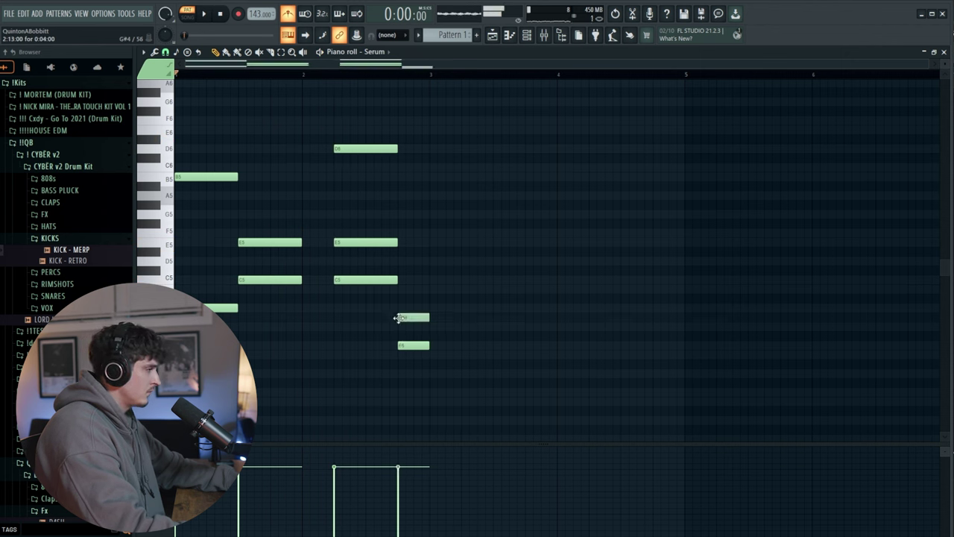
{"action": "left_click", "coordinate": [418, 327], "text": "ctrl"}
{"action": "key", "text": "ctrl+Up"}
{"action": "key", "text": "space"}
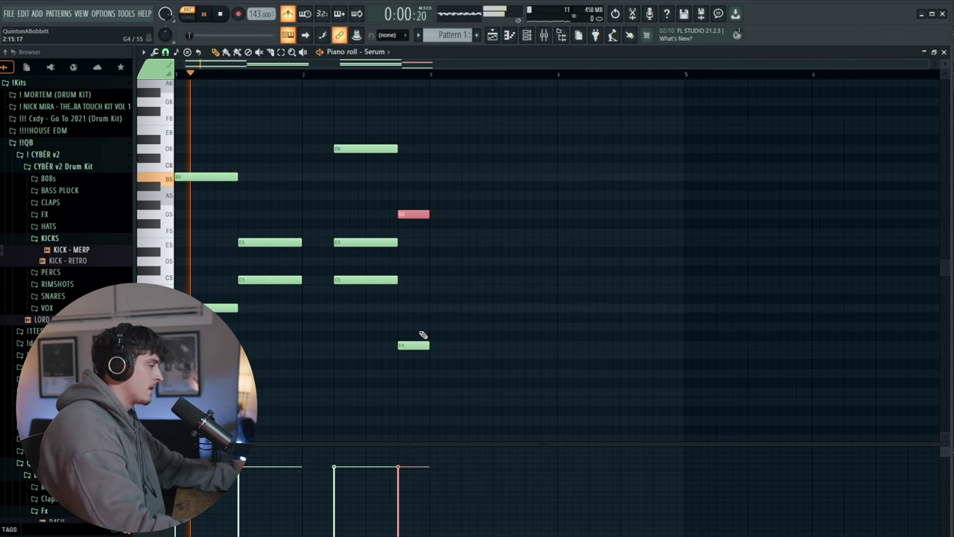
Step: Duplicate the two-bar chord progression into bars 3 and 4
{"action": "left_click", "coordinate": [493, 309], "text": "ctrl"}
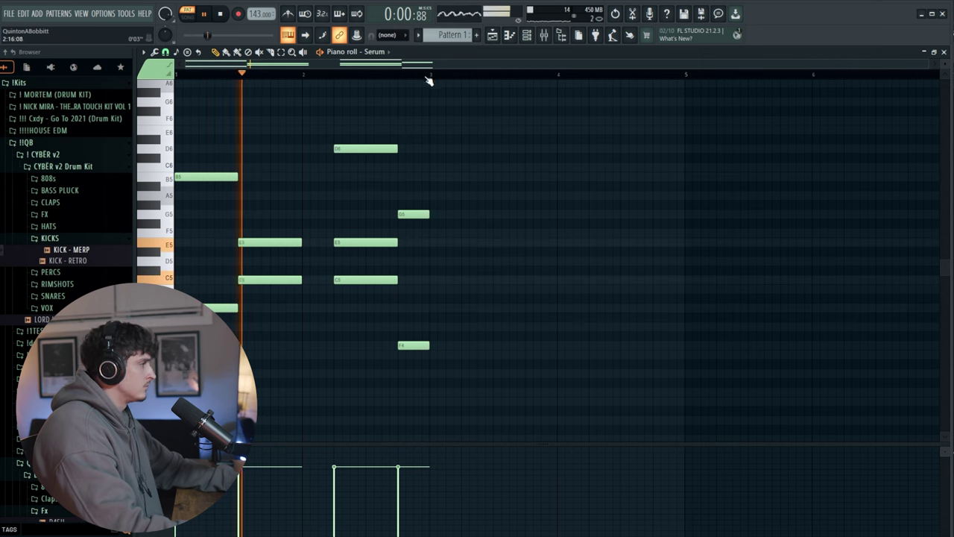
{"action": "key", "text": "ctrl+b"}
{"action": "key", "text": "ctrl+d"}
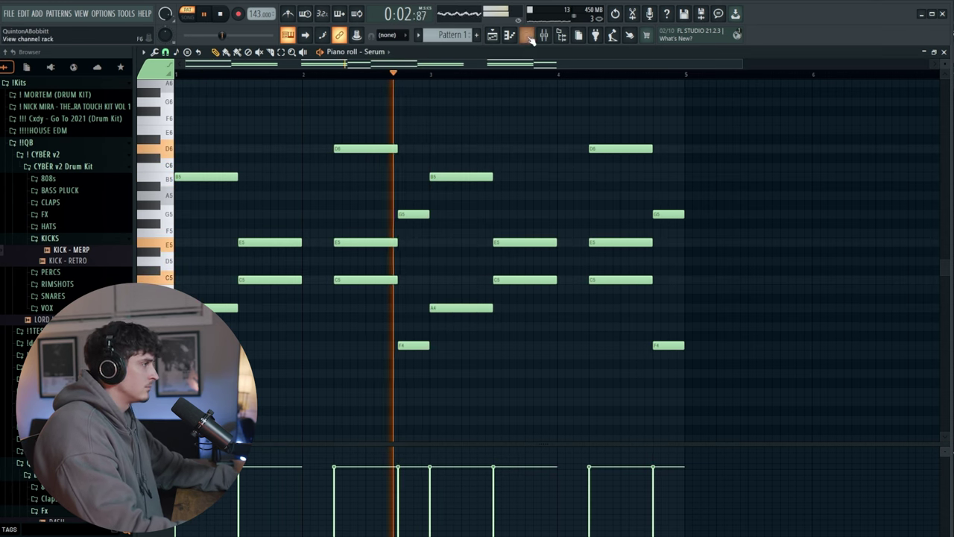
Step: Load Fruity Parametric EQ 2 in the first effect slot of mixer Insert 1
{"action": "key", "text": "F6"}
{"action": "left_click", "coordinate": [545, 35]}
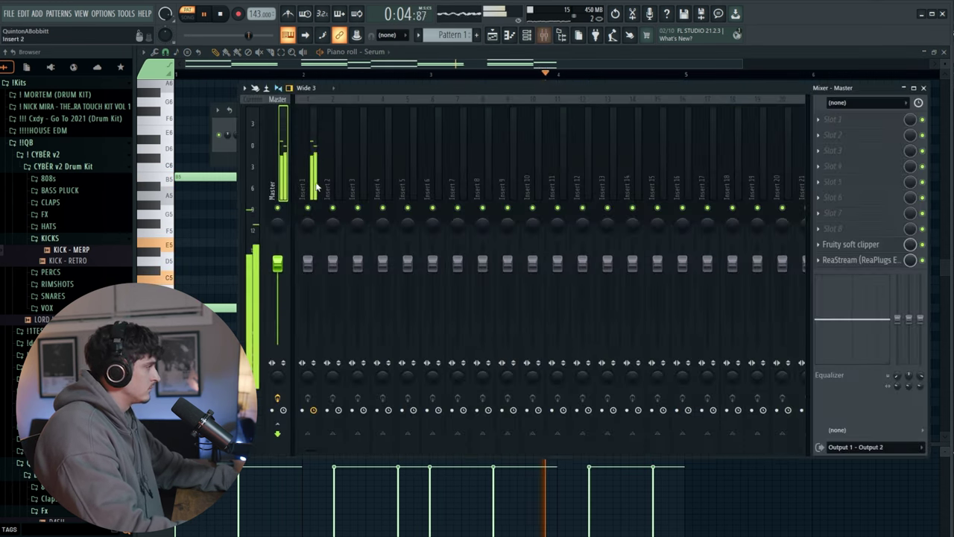
{"action": "left_click", "coordinate": [315, 182]}
{"action": "left_click", "coordinate": [831, 119]}
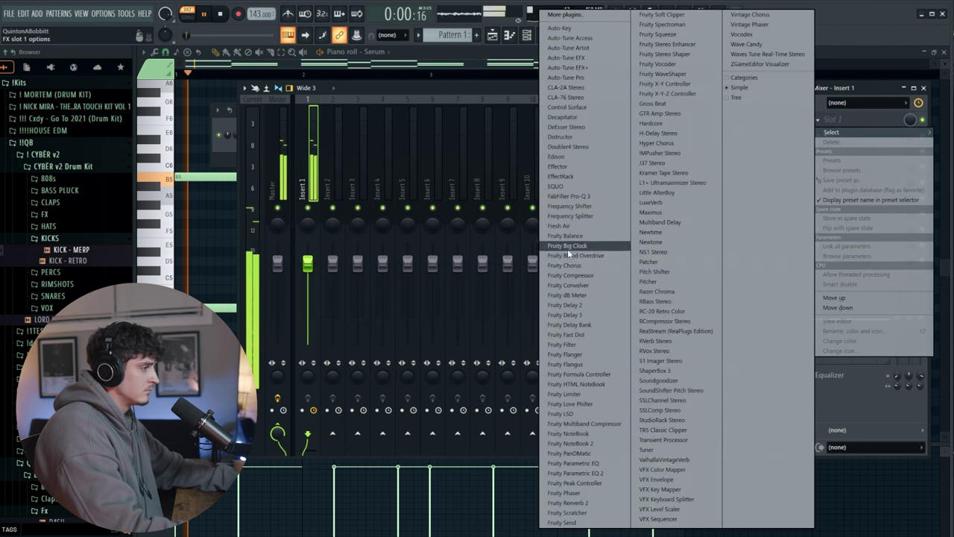
{"action": "left_click", "coordinate": [567, 462]}
Step: Lower the EQ's high shelf to about -7.5 dB near 7 kHz, cut the lows with the two lowest bands, and close the mixer
{"action": "left_click_drag", "start_coordinate": [418, 242], "coordinate": [421, 269]}
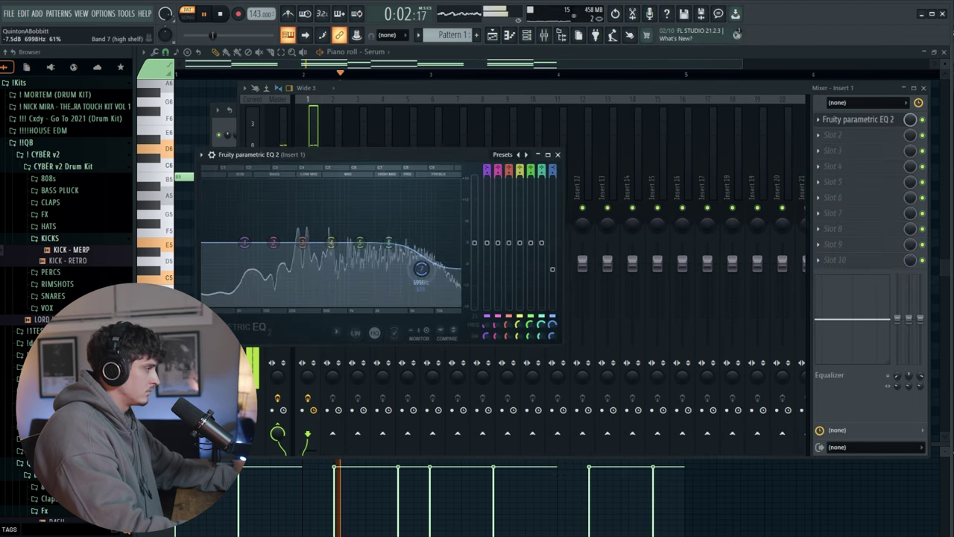
{"action": "left_click_drag", "start_coordinate": [247, 246], "coordinate": [270, 304]}
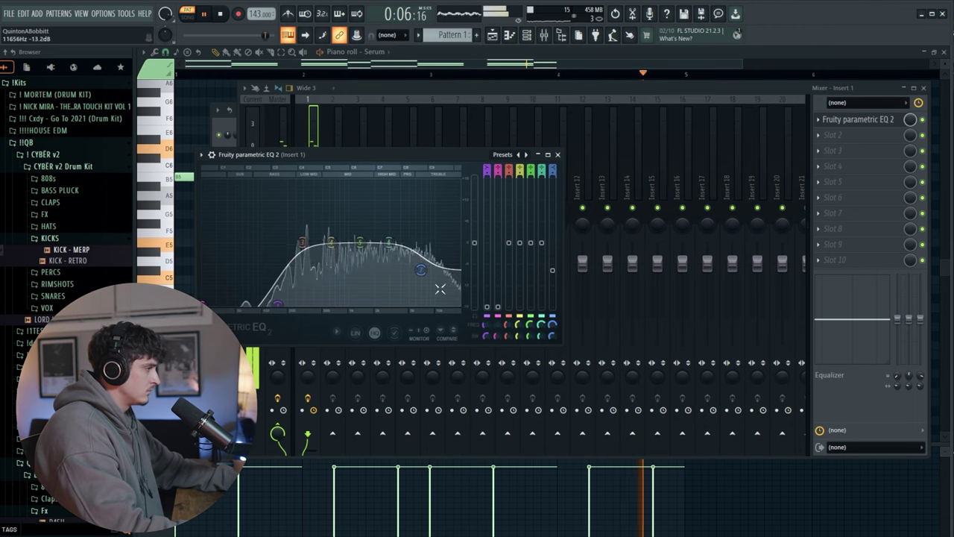
{"action": "left_click", "coordinate": [557, 154]}
{"action": "key", "text": "F9"}
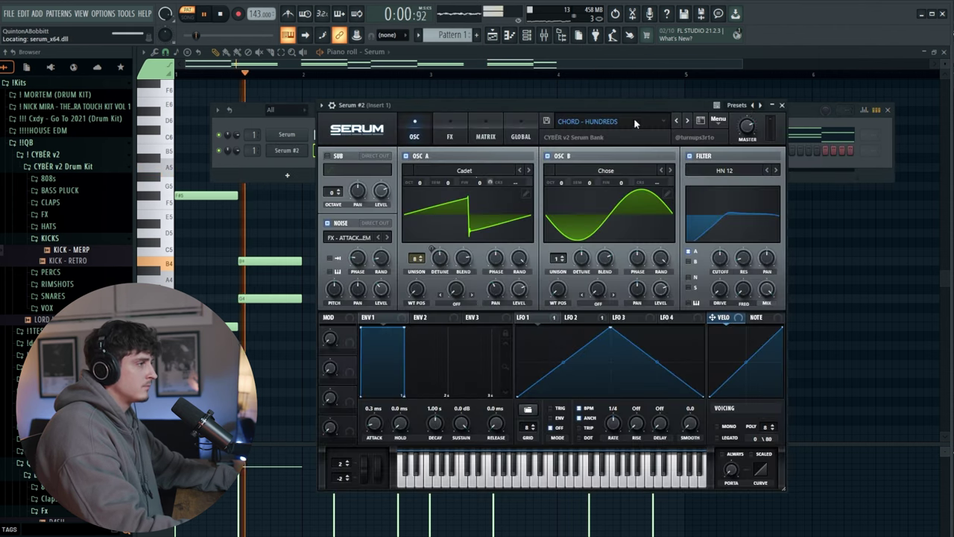
Step: Route Serum #2 to mixer track 2 and step through its presets to GUITAR - HARD ROCK
{"action": "left_click", "coordinate": [783, 105]}
{"action": "left_click_drag", "start_coordinate": [255, 150], "coordinate": [255, 145]}
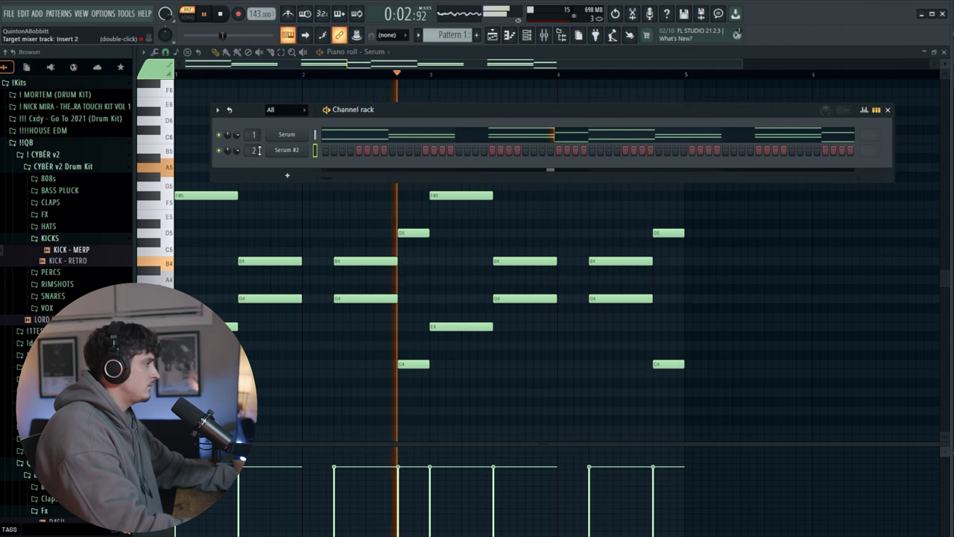
{"action": "left_click", "coordinate": [287, 150]}
{"action": "left_click", "coordinate": [689, 122]}
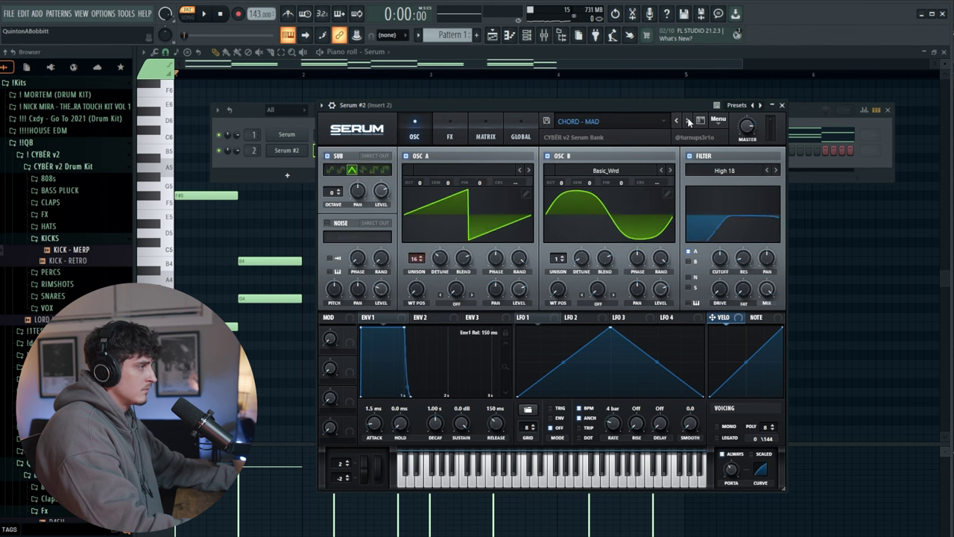
{"action": "left_click", "coordinate": [689, 122]}
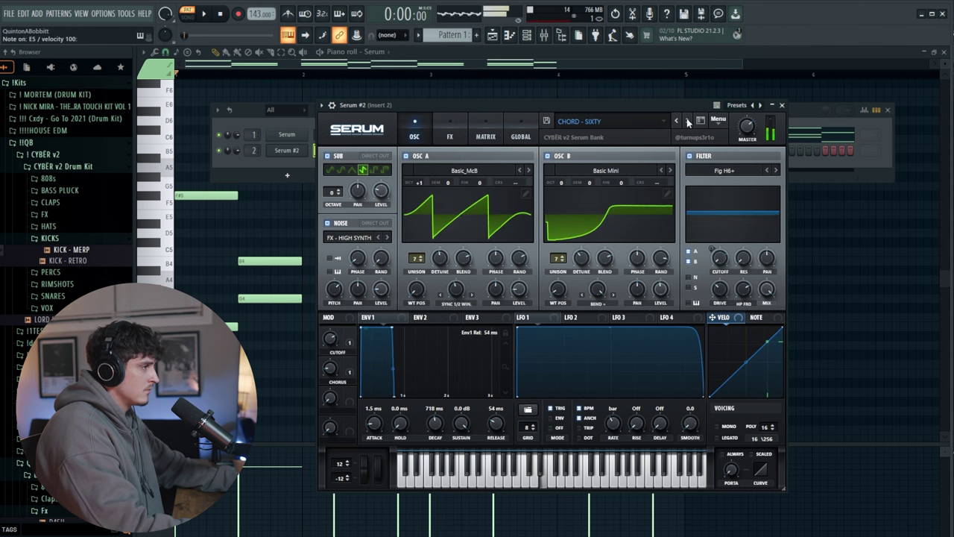
{"action": "left_click", "coordinate": [688, 121]}
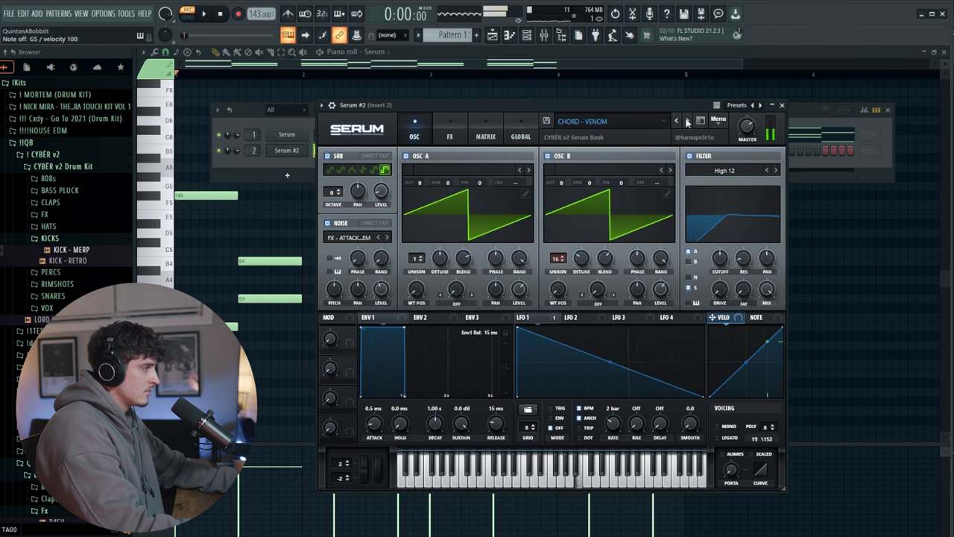
{"action": "left_click", "coordinate": [687, 121]}
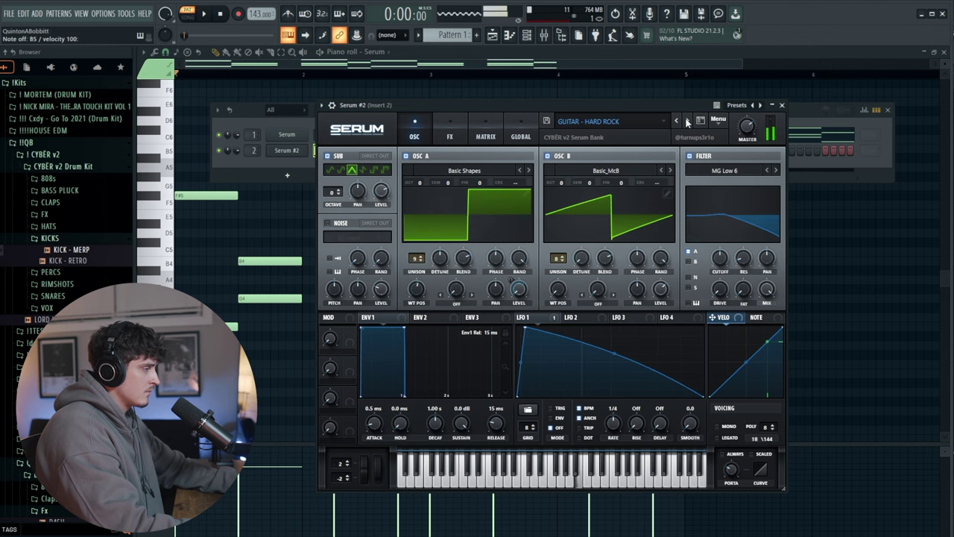
{"action": "left_click", "coordinate": [780, 105]}
Step: Begin Serum #2's melody in the piano roll with two-step notes, E5 at the start of bar 1 and F#6 right after
{"action": "right_click", "coordinate": [289, 151]}
{"action": "left_click", "coordinate": [328, 149]}
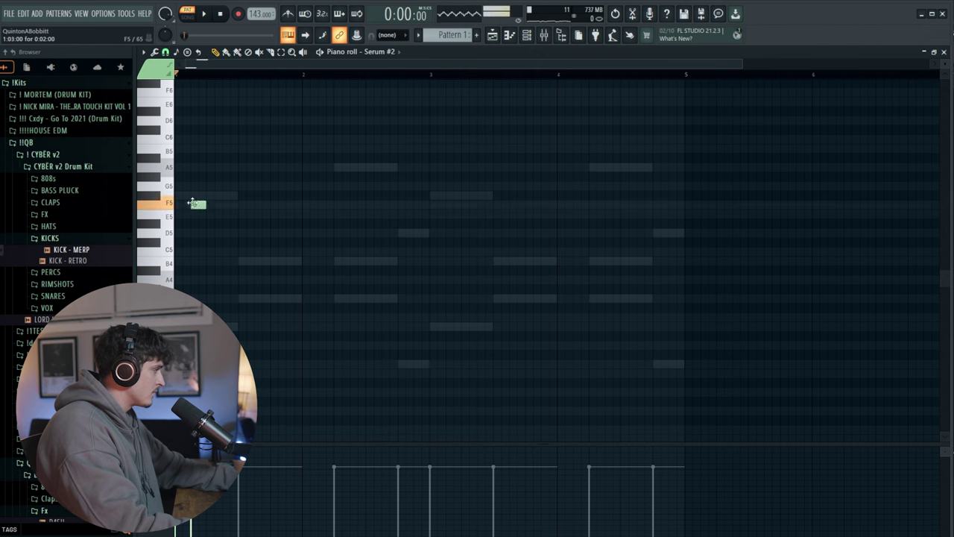
{"action": "key", "text": "ctrl+Up"}
{"action": "key", "text": "space"}
{"action": "scroll", "coordinate": [211, 224], "scroll_direction": "up", "scroll_amount": 2}
{"action": "key", "text": "space"}
{"action": "key", "text": "space"}
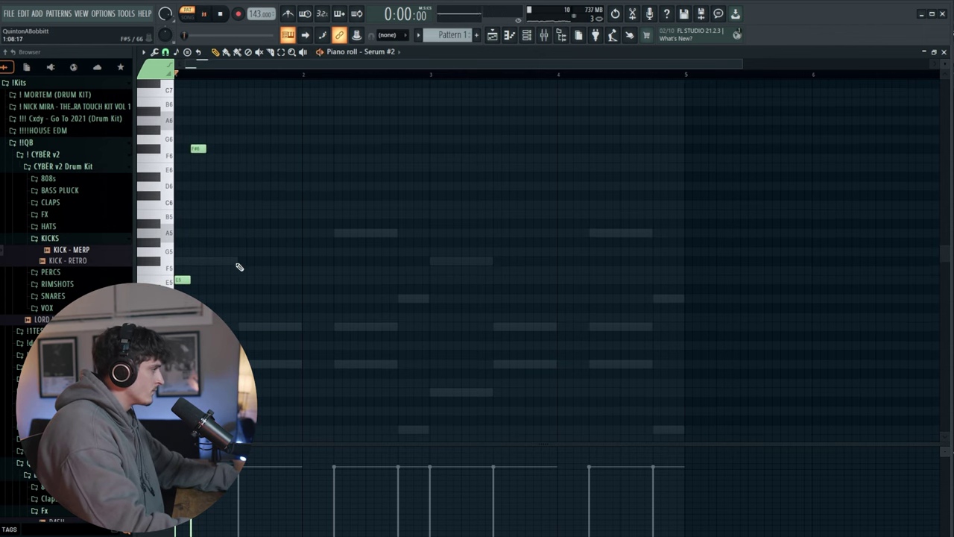
Step: Lower Serum #2's F#6 note one octave to F#5, and set the scale highlighting root note to E in Minor Natural (Aeolian)
{"action": "left_click_drag", "start_coordinate": [219, 250], "coordinate": [204, 122], "text": "ctrl"}
{"action": "key", "text": "ctrl+Down"}
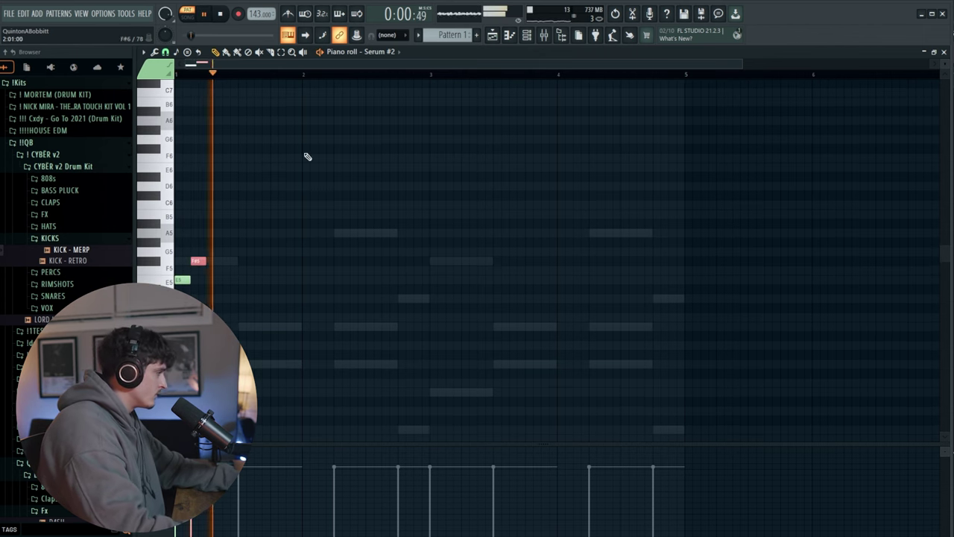
{"action": "left_click", "coordinate": [143, 52]}
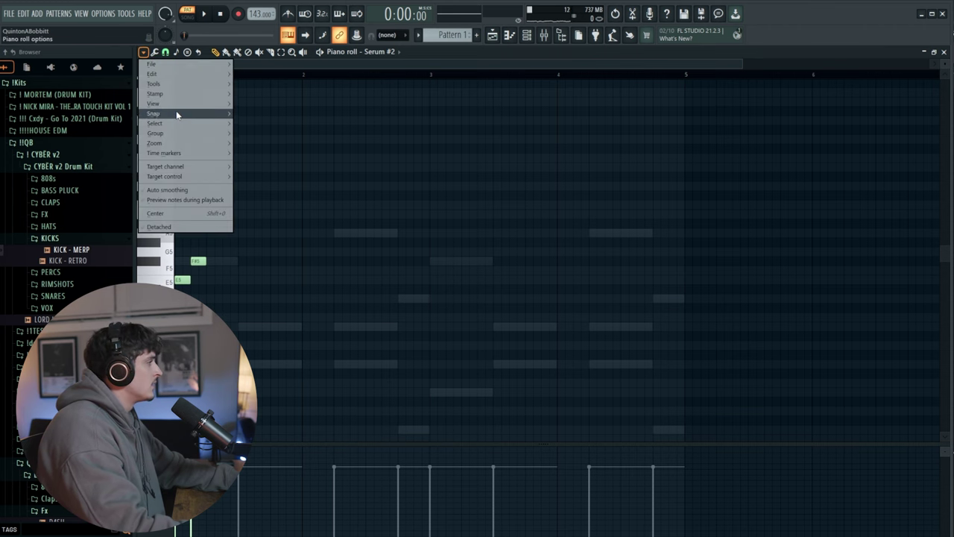
{"action": "mouse_move", "coordinate": [179, 105]}
{"action": "mouse_move", "coordinate": [298, 260]}
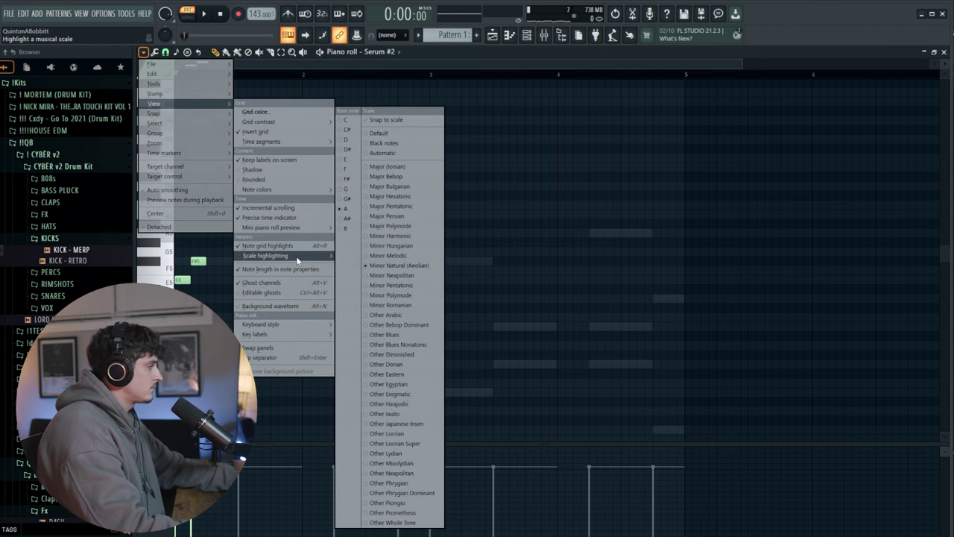
{"action": "left_click", "coordinate": [350, 163]}
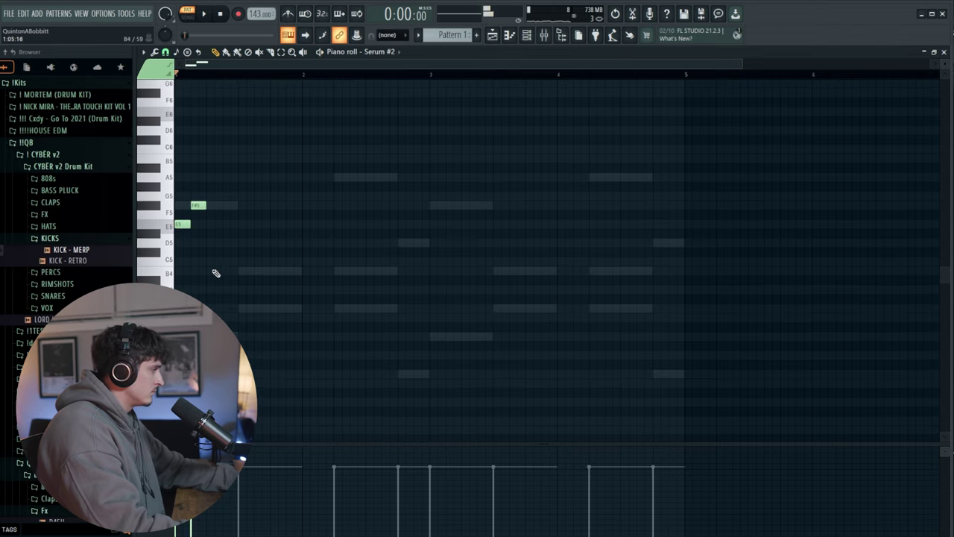
Step: Add a two-step G5 after the F#5, and repeat the E5–F#5–G5 figure until it runs past the end of bar 1
{"action": "left_click", "coordinate": [213, 195]}
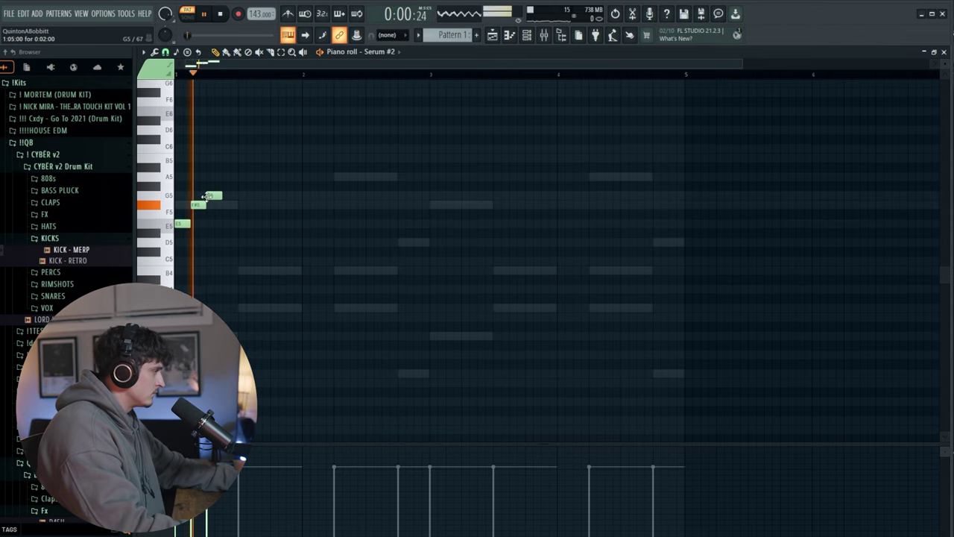
{"action": "key", "text": "ctrl+b"}
{"action": "left_click", "coordinate": [317, 253], "text": "ctrl"}
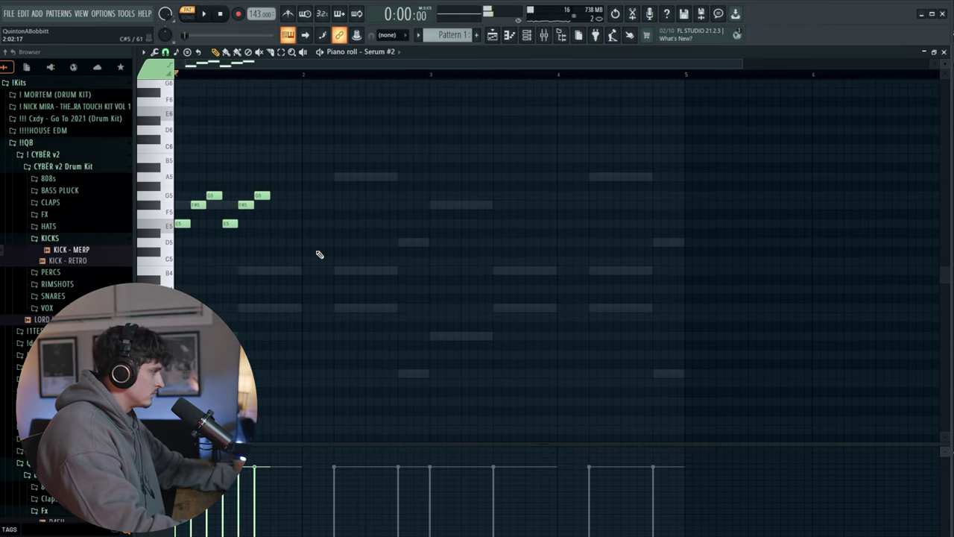
{"action": "key", "text": "ctrl+s"}
{"action": "left_click", "coordinate": [585, 343]}
{"action": "key", "text": "ctrl+b"}
{"action": "key", "text": "space"}
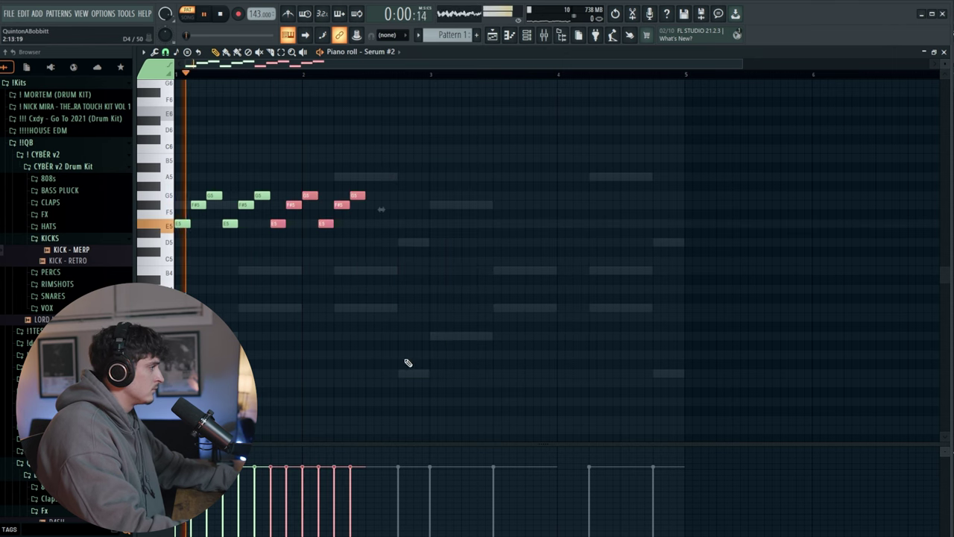
Step: Delete the melody notes beyond bar 1, and duplicate the full bar of notes into bar 2
{"action": "left_click", "coordinate": [404, 357], "text": "ctrl"}
{"action": "right_click", "coordinate": [320, 249]}
{"action": "right_click", "coordinate": [341, 204]}
{"action": "key", "text": "space"}
{"action": "key", "text": "space"}
{"action": "key", "text": "ctrl+b"}
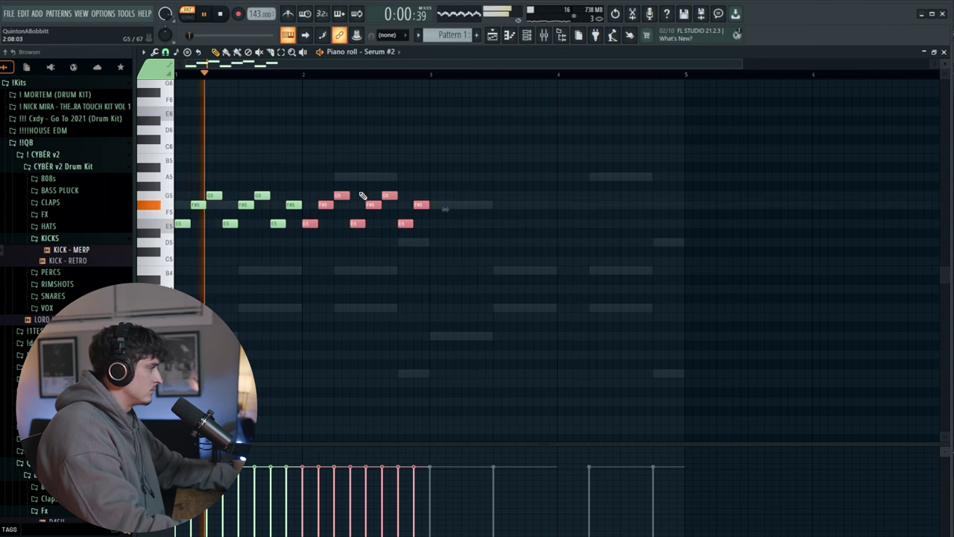
Step: Transpose the bar 2 notes up five semitones so the figure starts on A5
{"action": "key", "text": "space"}
{"action": "key", "text": "shift+Up"}
{"action": "key", "text": "shift+Up"}
{"action": "key", "text": "shift+Up"}
{"action": "key", "text": "shift+Up"}
{"action": "key", "text": "shift+Up"}
{"action": "key", "text": "space"}
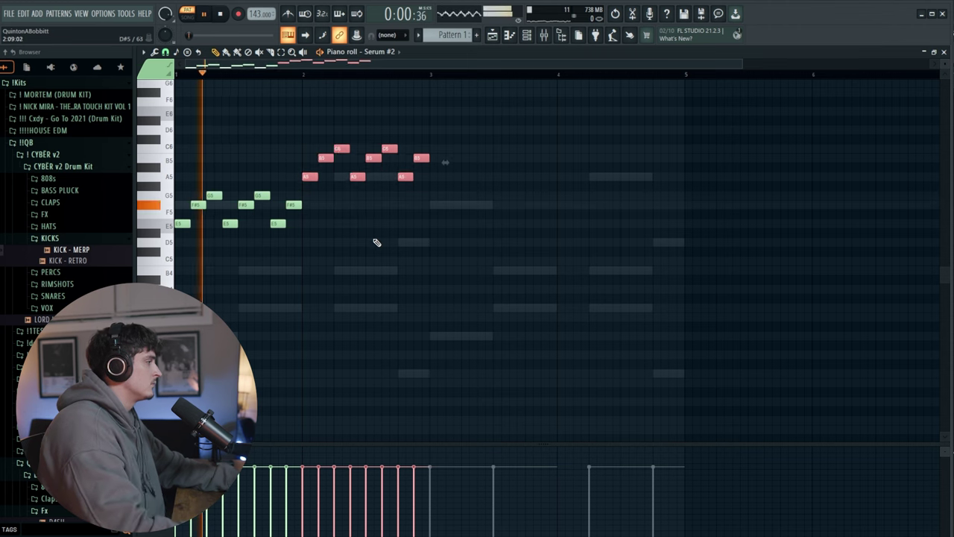
Step: Duplicate Serum #2's two-bar melody into bars 3 and 4
{"action": "left_click", "coordinate": [442, 313], "text": "ctrl"}
{"action": "scroll", "coordinate": [383, 304], "scroll_direction": "up", "scroll_amount": 1}
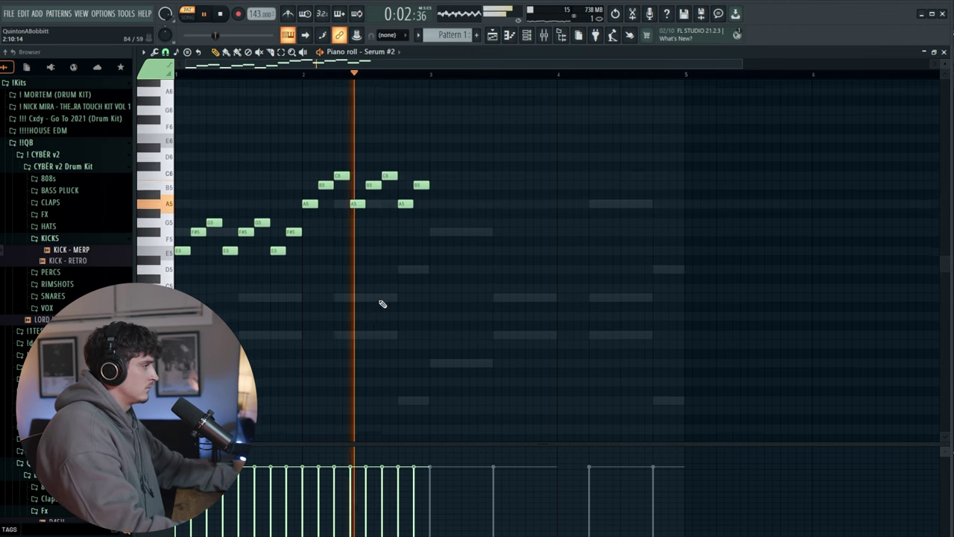
{"action": "key", "text": "ctrl+b"}
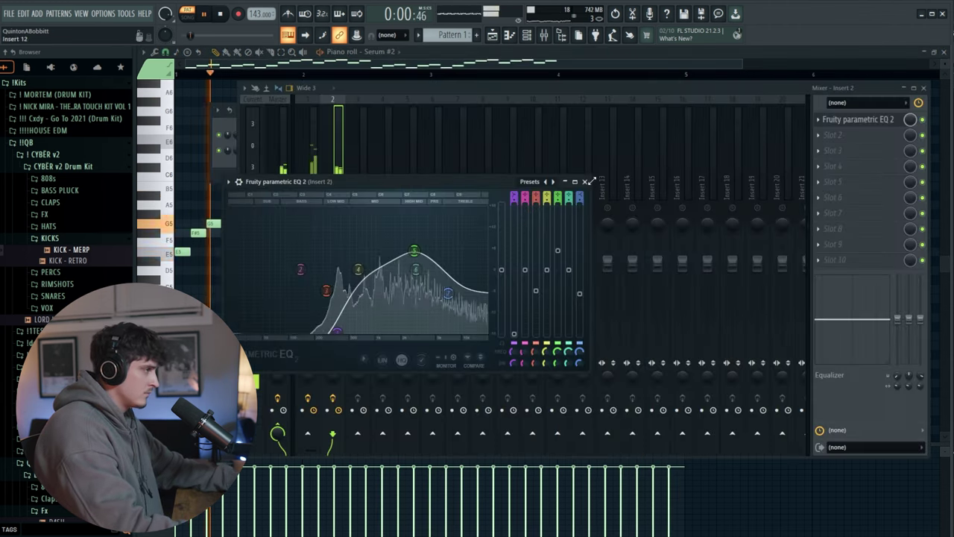
Step: Load H-Delay Stereo in Insert 2's second effect slot, set to a 1/8 ping-pong delay with analog off
{"action": "left_click", "coordinate": [593, 181]}
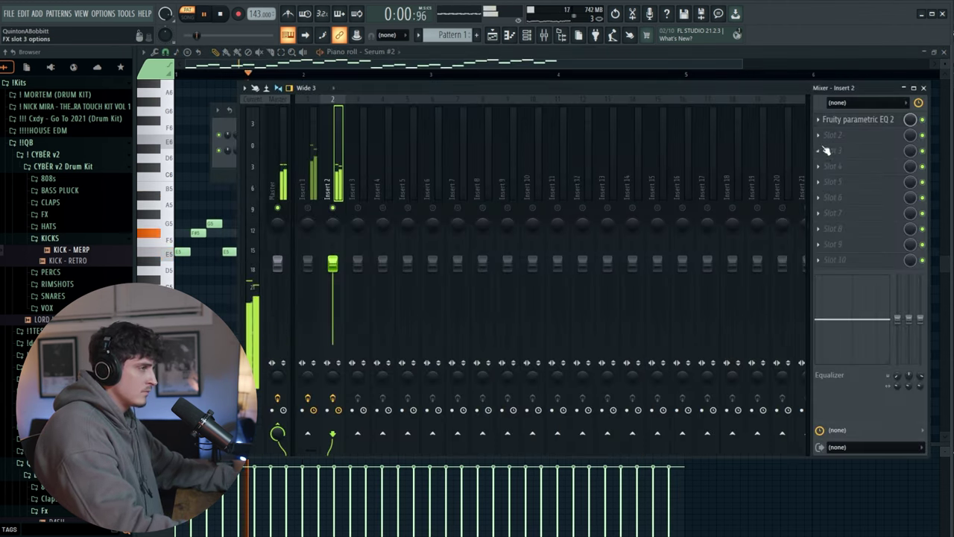
{"action": "left_click", "coordinate": [818, 136]}
{"action": "mouse_move", "coordinate": [834, 146]}
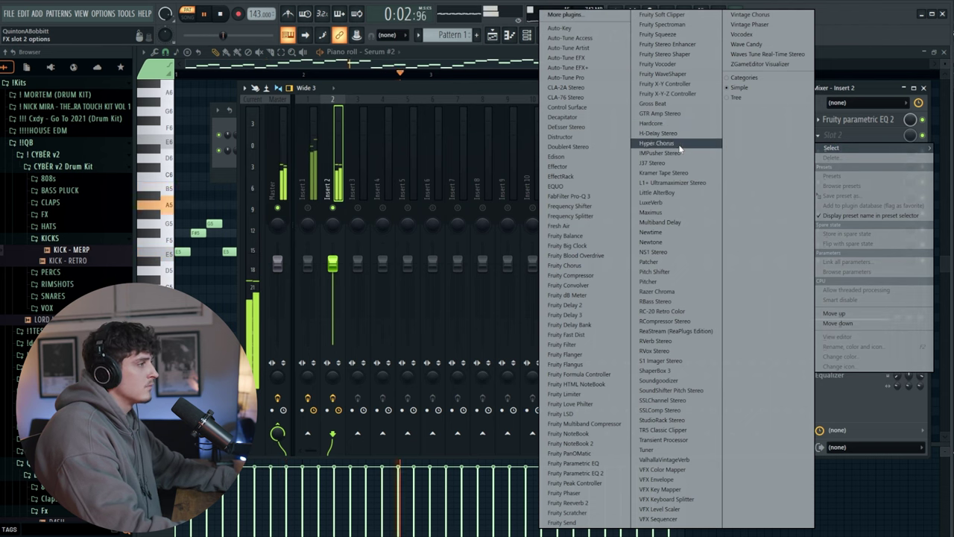
{"action": "left_click", "coordinate": [658, 133]}
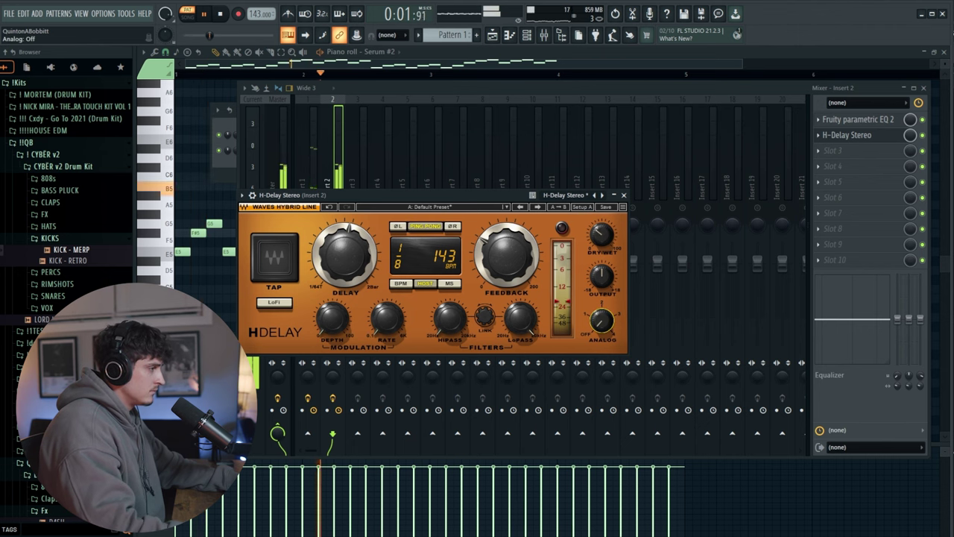
{"action": "left_click", "coordinate": [625, 196]}
Step: Check Insert 2's EQ, and load Fruity Chorus in its third effect slot
{"action": "left_click", "coordinate": [857, 119]}
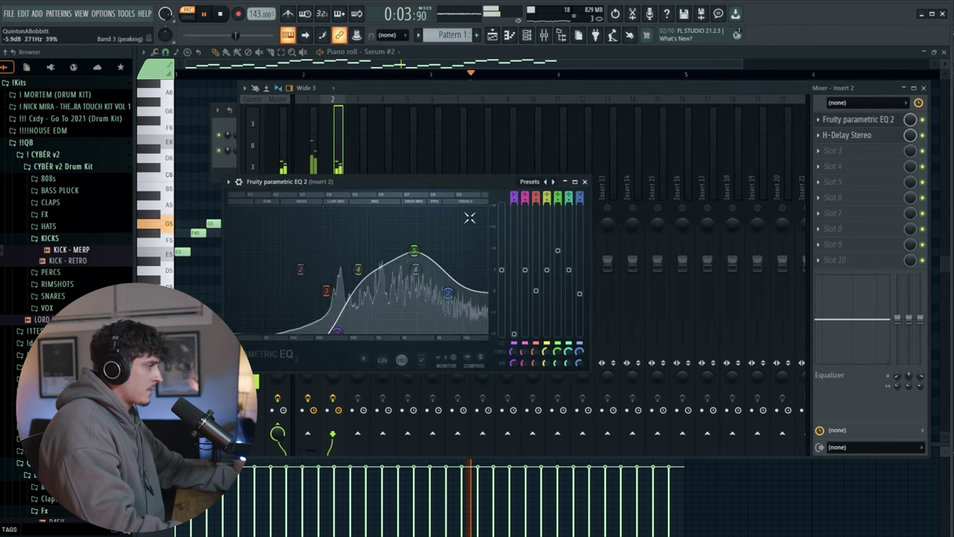
{"action": "left_click", "coordinate": [584, 181]}
{"action": "left_click", "coordinate": [826, 151]}
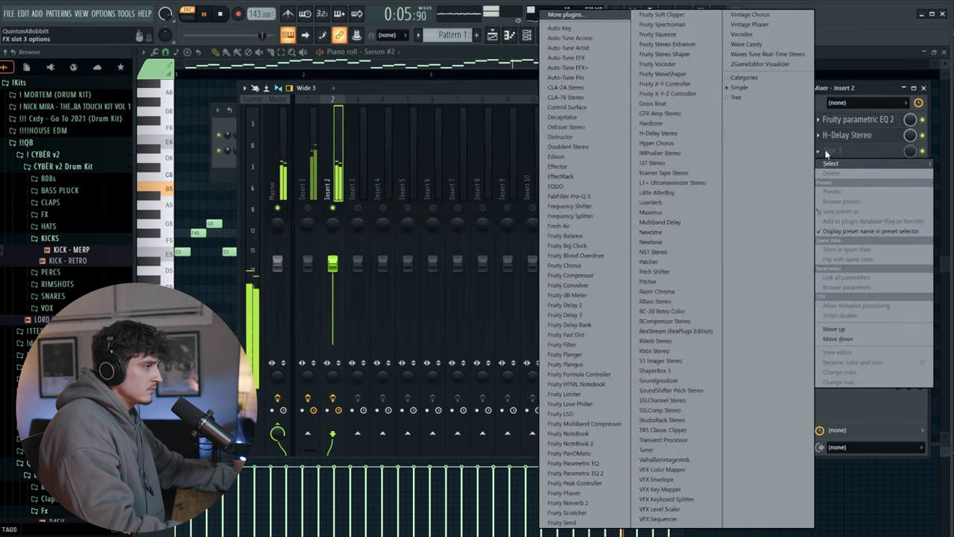
{"action": "left_click", "coordinate": [570, 265]}
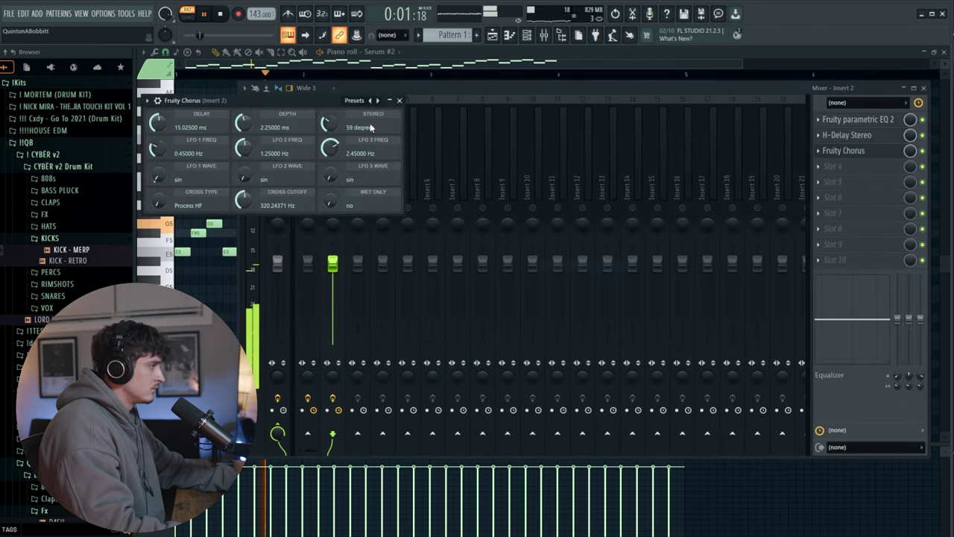
{"action": "left_click", "coordinate": [401, 101]}
Step: Unsolo mixer Insert 2, lower its fader to about -1.6 dB, and close the mixer
{"action": "right_click", "coordinate": [328, 213]}
{"action": "right_click", "coordinate": [333, 208]}
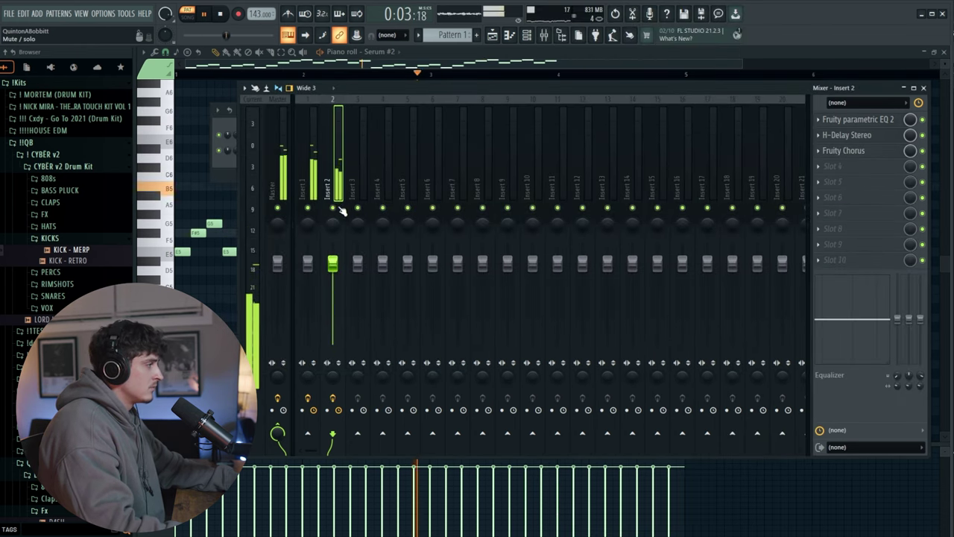
{"action": "left_click_drag", "start_coordinate": [333, 264], "coordinate": [333, 270]}
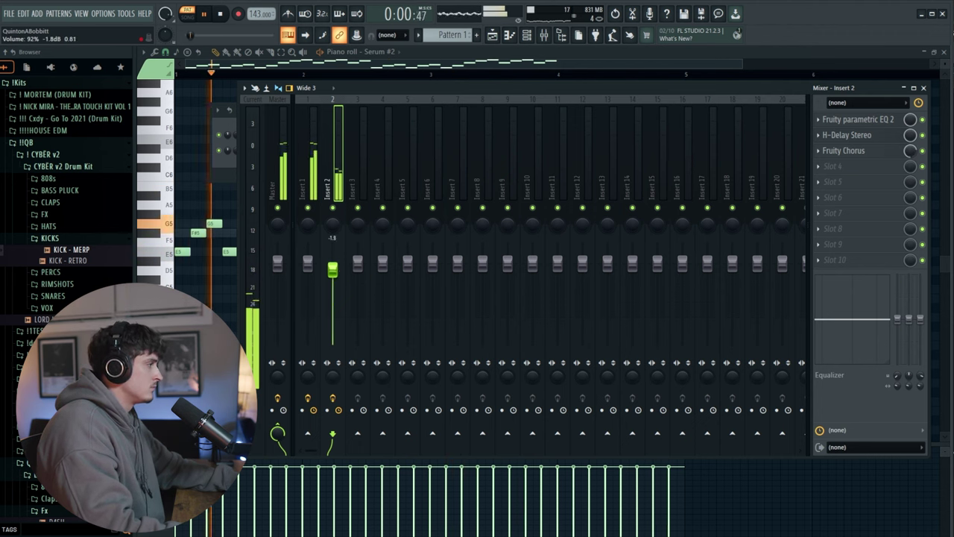
{"action": "left_click_drag", "start_coordinate": [333, 271], "coordinate": [333, 268]}
{"action": "left_click", "coordinate": [314, 173]}
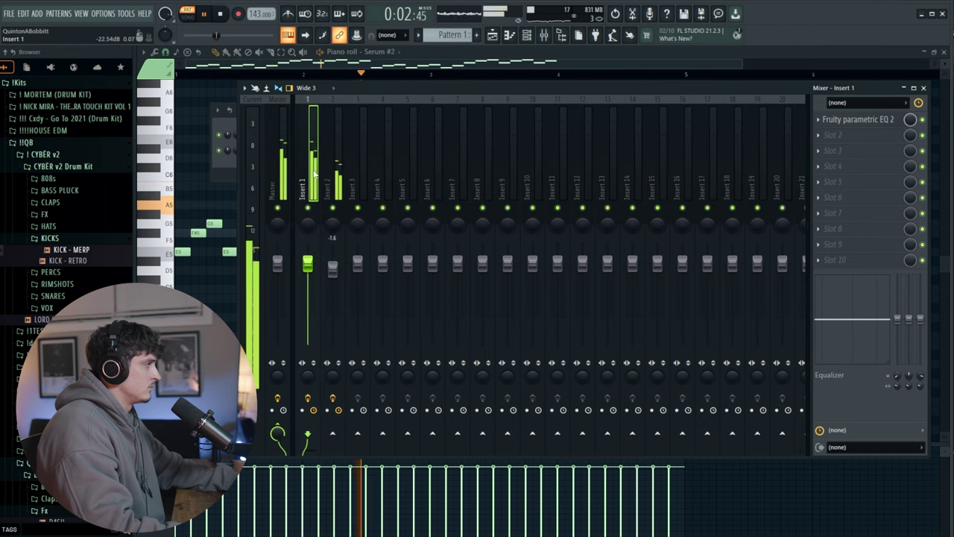
{"action": "key", "text": "F9"}
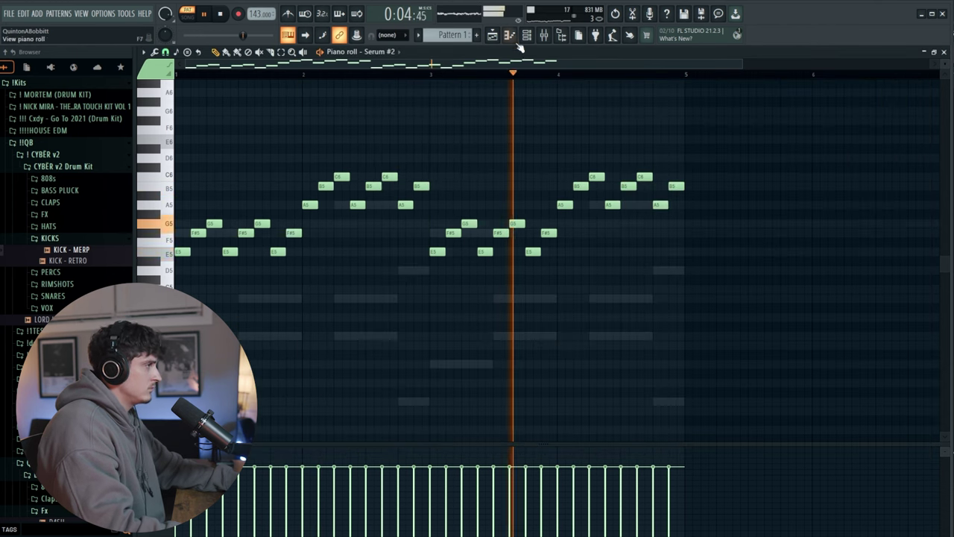
Step: Bring up the channel rack, stop playback, and audition the samples in the CYBER v2 Drum Kit's 808s folder
{"action": "key", "text": "F6"}
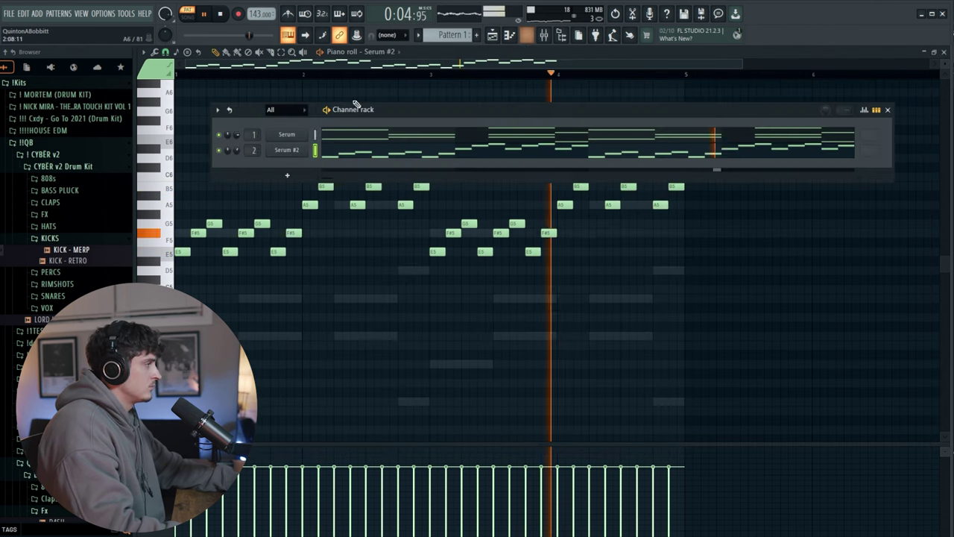
{"action": "left_click", "coordinate": [48, 179]}
{"action": "key", "text": "space"}
{"action": "left_click", "coordinate": [65, 211]}
{"action": "left_click", "coordinate": [68, 202]}
{"action": "left_click", "coordinate": [67, 191]}
{"action": "left_click", "coordinate": [64, 214]}
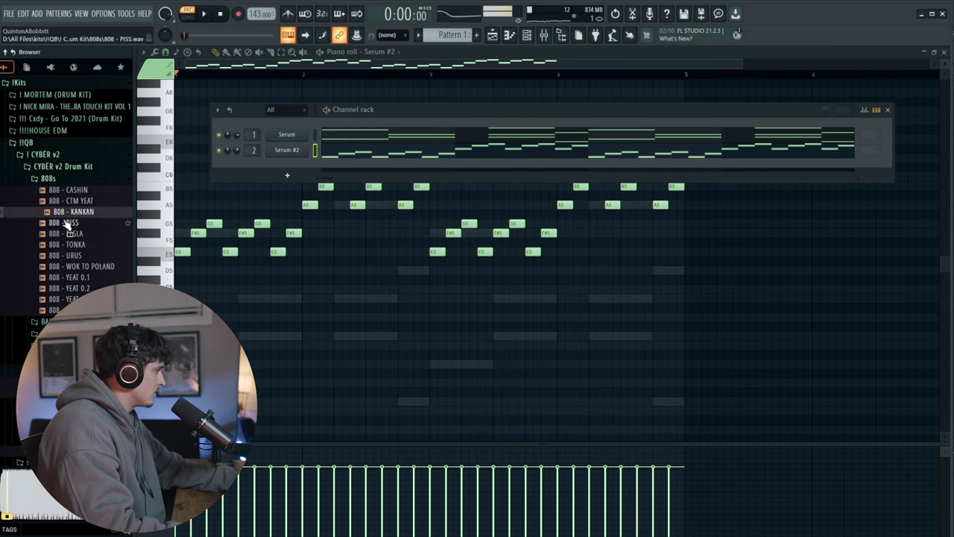
{"action": "left_click", "coordinate": [64, 222]}
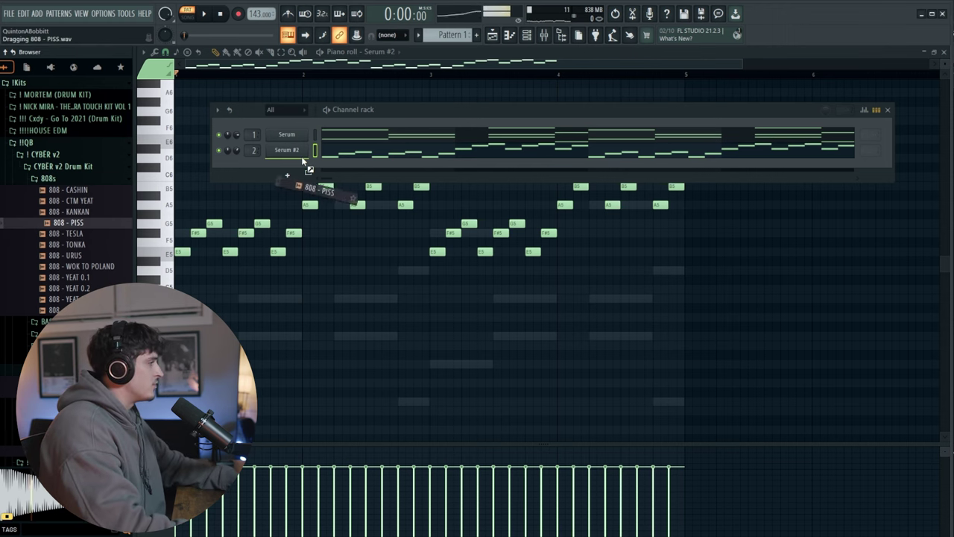
Step: Add 808 - PISS to the channel rack as a new channel with Cut itself enabled
{"action": "left_click_drag", "start_coordinate": [303, 160], "coordinate": [304, 164]}
{"action": "right_click", "coordinate": [280, 171]}
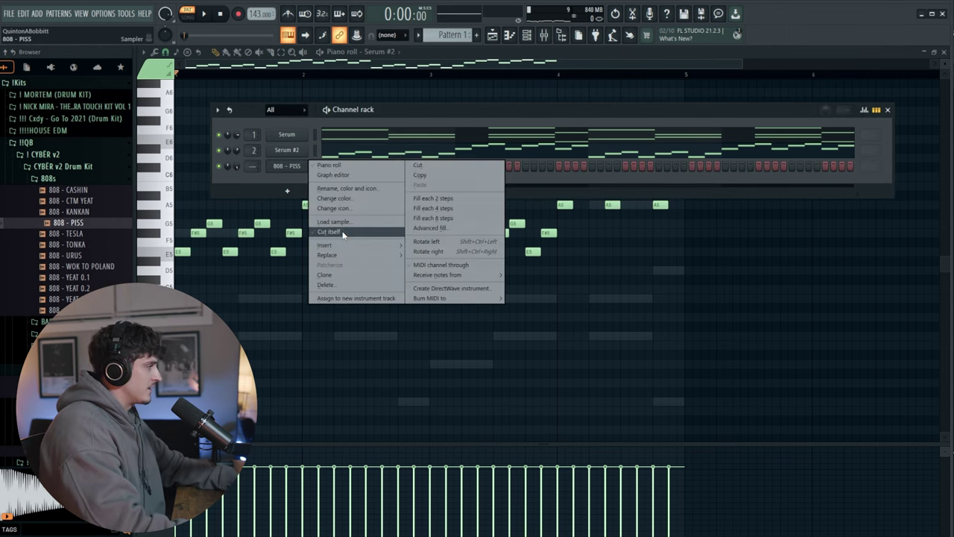
{"action": "left_click", "coordinate": [328, 231]}
Step: Browse the other kits to the CYBER - Drum Kit 808 folder, and load 808 - GET BUSY into the 808 channel
{"action": "left_click", "coordinate": [58, 168]}
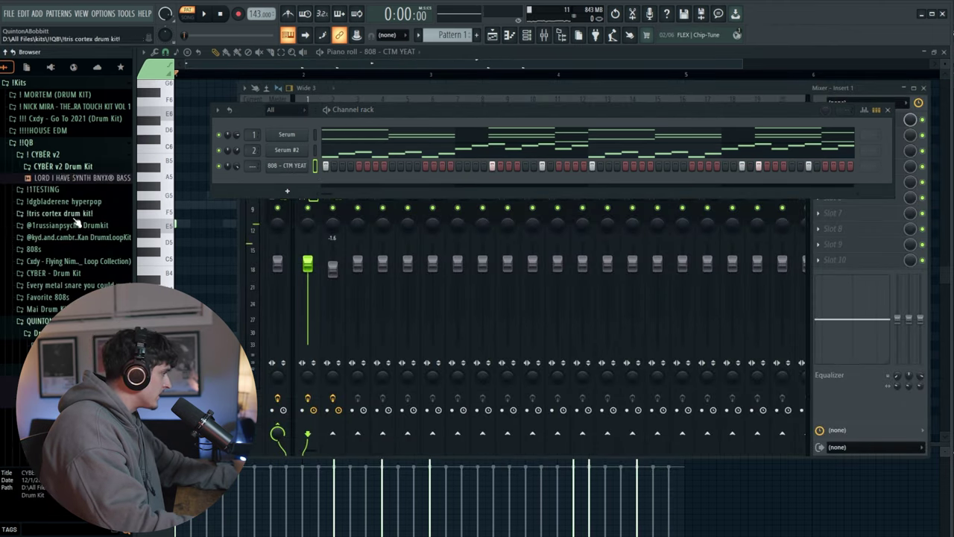
{"action": "left_click", "coordinate": [63, 189]}
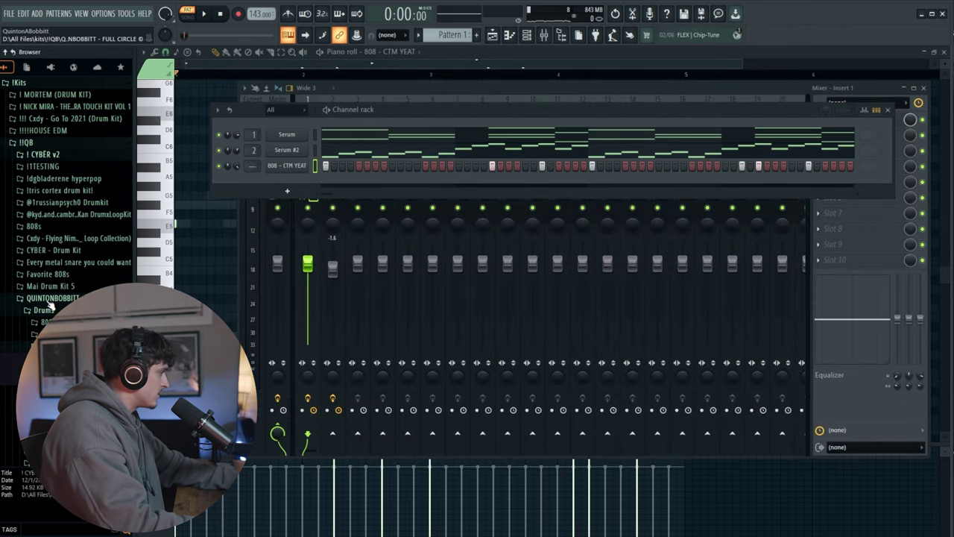
{"action": "left_click", "coordinate": [49, 301]}
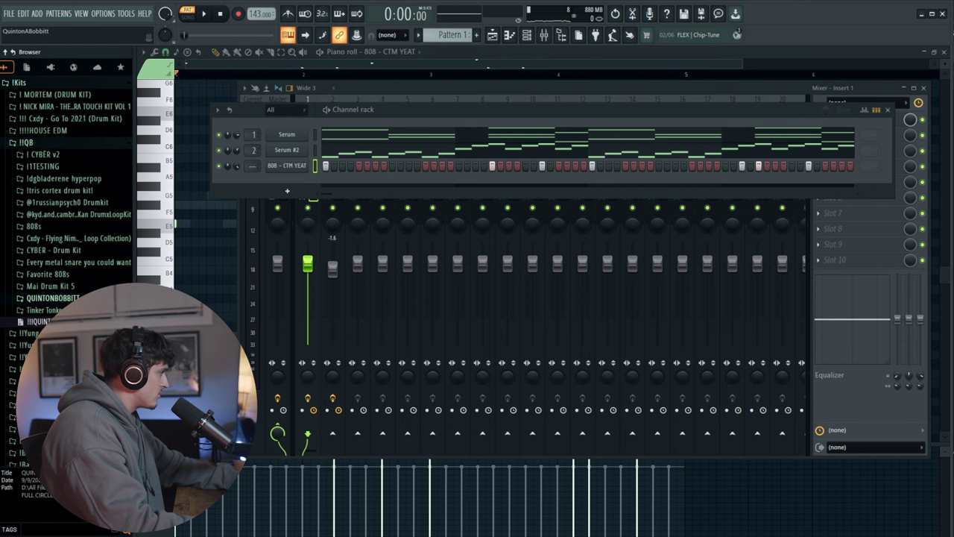
{"action": "left_click", "coordinate": [74, 254]}
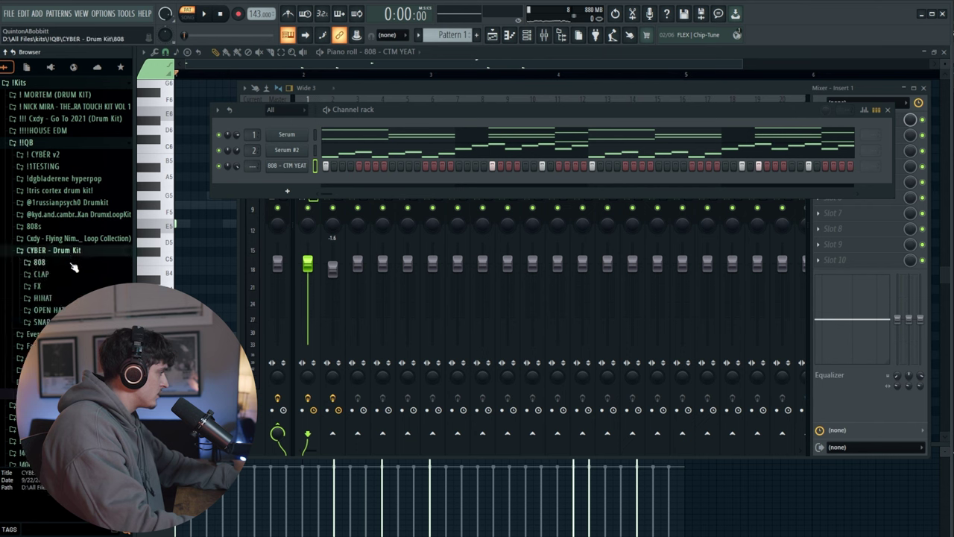
{"action": "left_click", "coordinate": [39, 262]}
{"action": "left_click", "coordinate": [67, 274]}
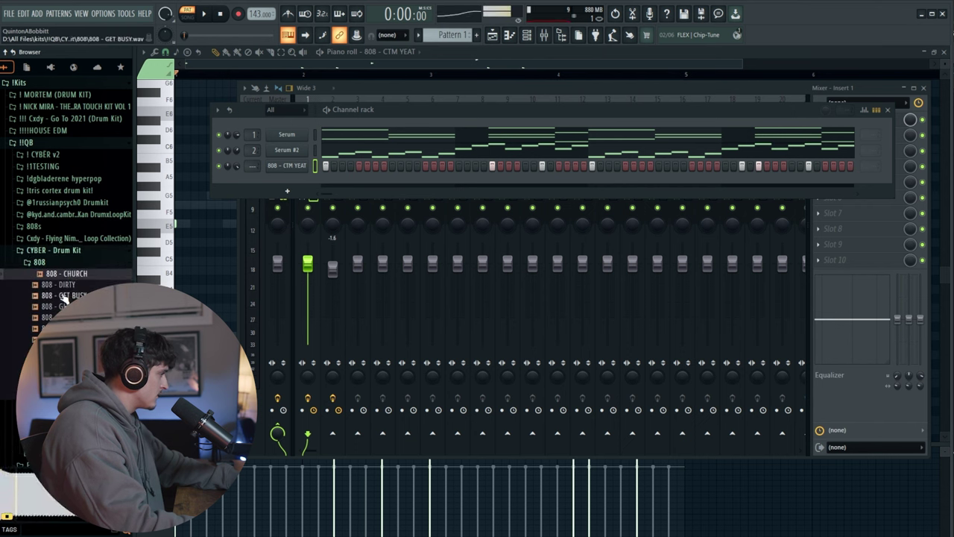
{"action": "left_click", "coordinate": [63, 296]}
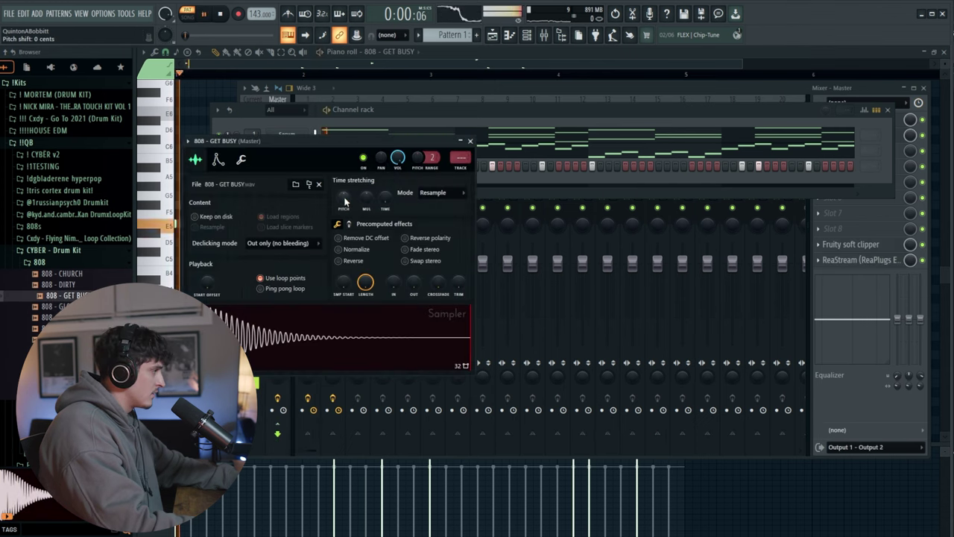
Step: Set the 808 - GET BUSY sample's pitch shift to +100 cents, play it with the pattern, and close its channel settings
{"action": "left_click_drag", "start_coordinate": [343, 195], "coordinate": [344, 202]}
{"action": "key", "text": "space"}
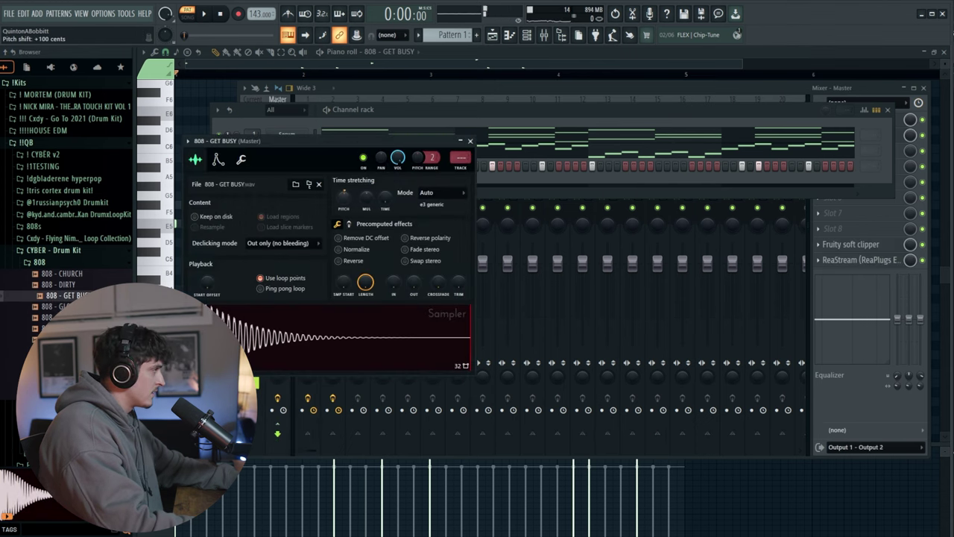
{"action": "key", "text": "space"}
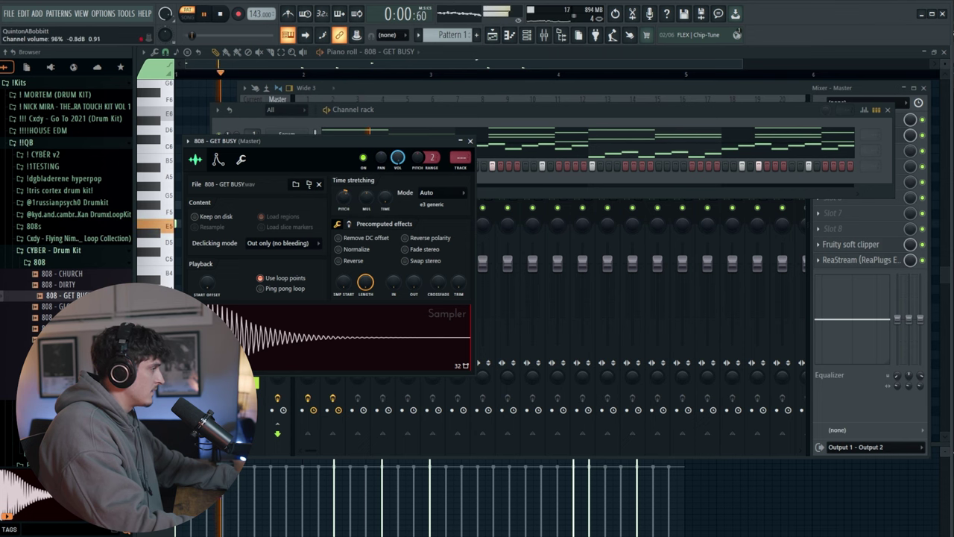
{"action": "left_click", "coordinate": [471, 142]}
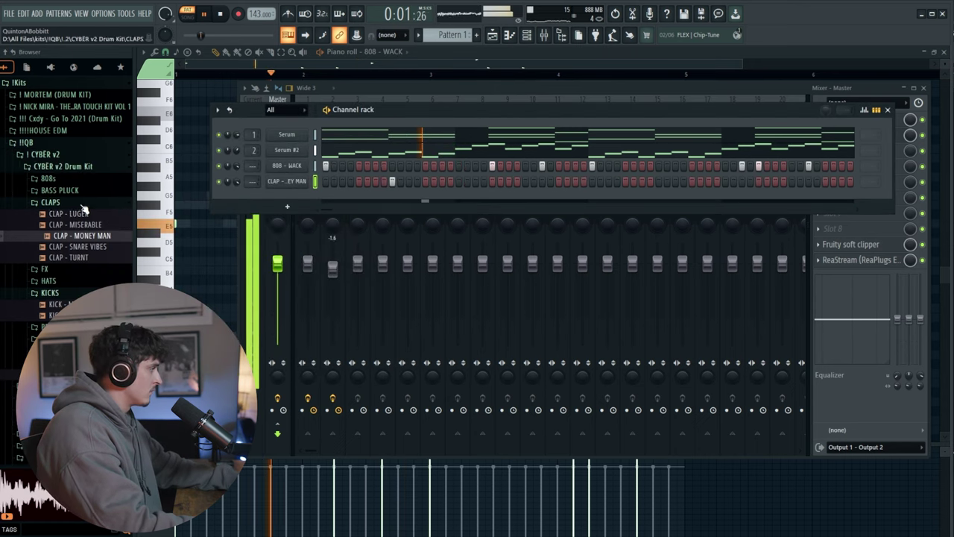
Step: Collapse the CLAPS sample folder and stop playback
{"action": "left_click", "coordinate": [82, 204]}
{"action": "key", "text": "space"}
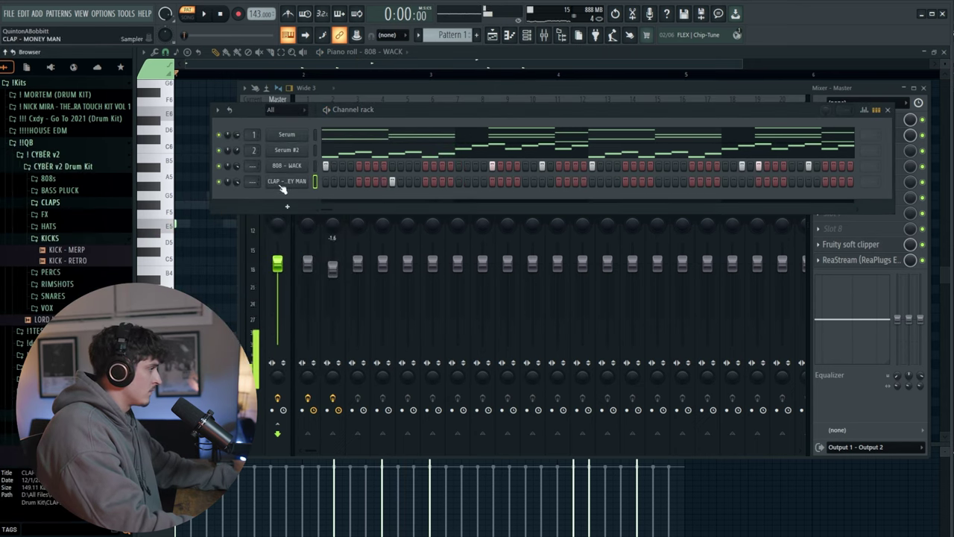
Step: Lower the CLAP - MONEY MAN note to B4 in its piano roll and stop playback
{"action": "left_click", "coordinate": [282, 182]}
{"action": "left_click", "coordinate": [483, 154]}
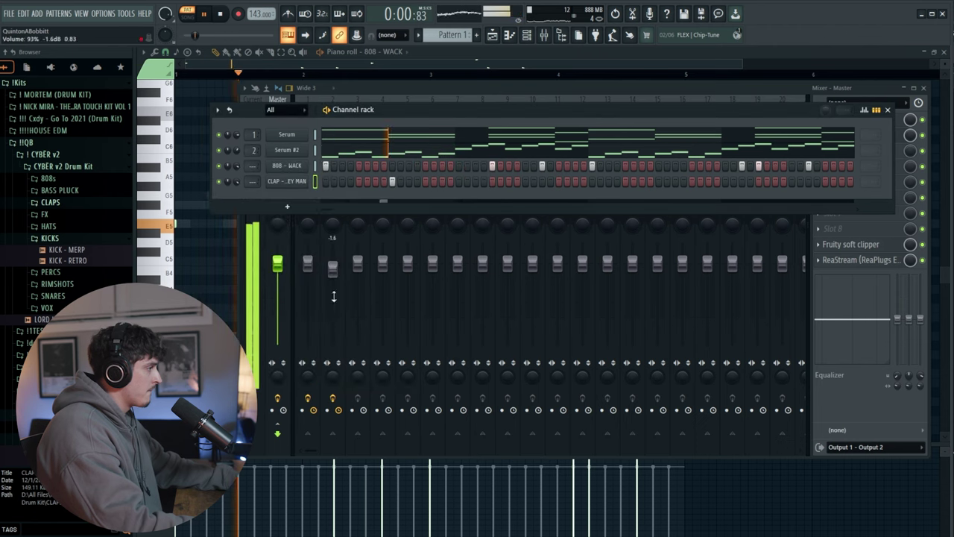
{"action": "right_click", "coordinate": [310, 186]}
{"action": "left_click", "coordinate": [343, 183]}
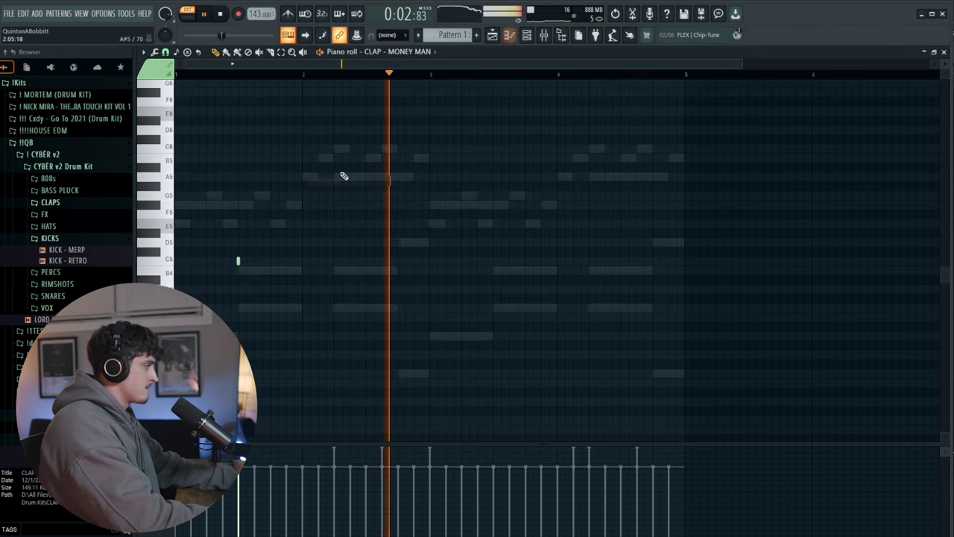
{"action": "key", "text": "space"}
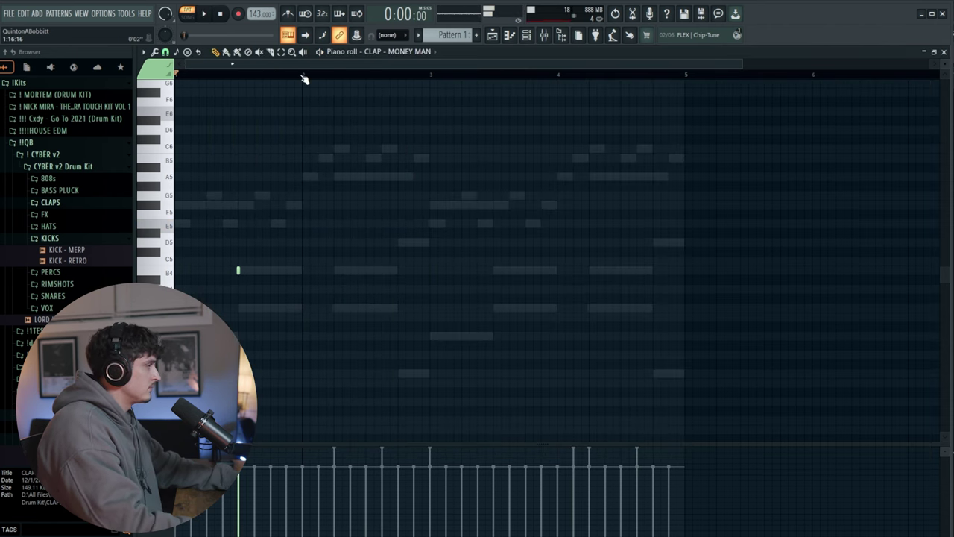
Step: Duplicate the clap note so it repeats in each of the four bars, and play the pattern
{"action": "key", "text": "ctrl+a"}
{"action": "key", "text": "ctrl+b"}
{"action": "key", "text": "ctrl+b"}
{"action": "key", "text": "ctrl+b"}
{"action": "key", "text": "ctrl+d"}
{"action": "key", "text": "space"}
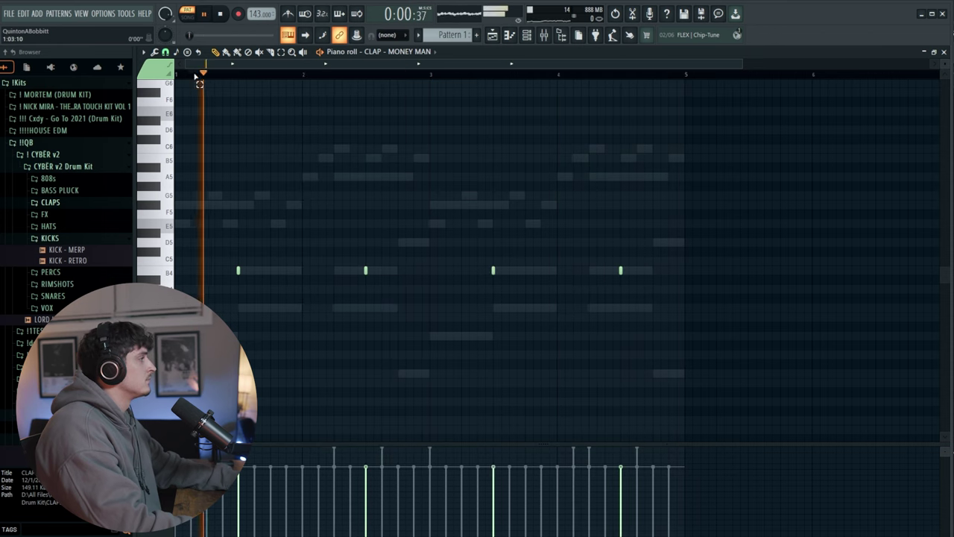
Step: Add OPEN HAT - SHAKER from the OPEN HATS folder as a new channel with a hit on step 1
{"action": "left_click", "coordinate": [562, 40]}
{"action": "left_click", "coordinate": [48, 226]}
{"action": "key", "text": "space"}
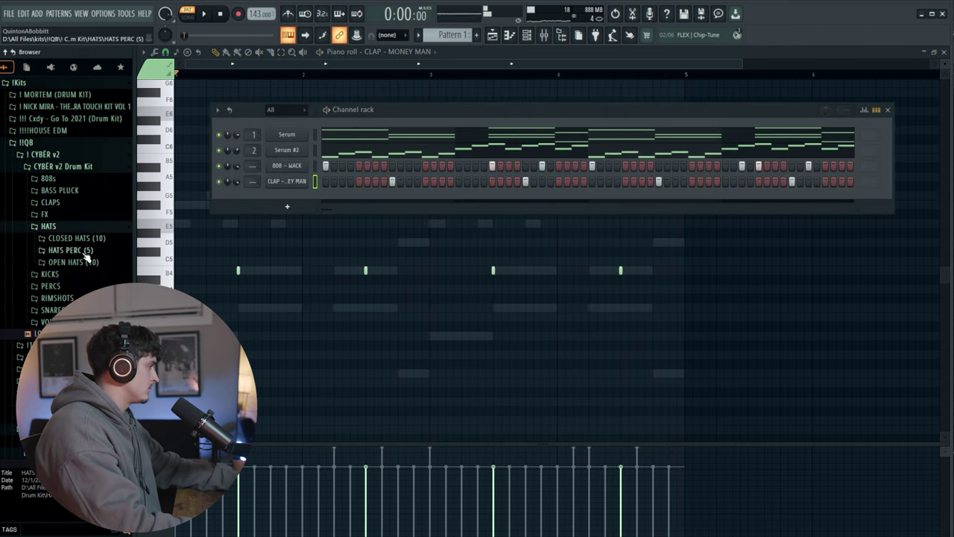
{"action": "left_click", "coordinate": [75, 261]}
{"action": "left_click", "coordinate": [66, 296]}
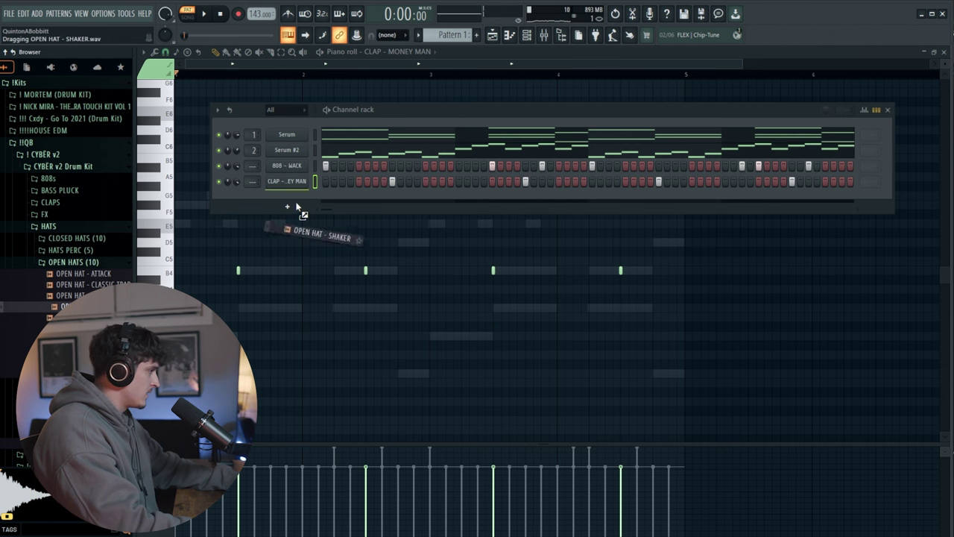
{"action": "left_click_drag", "start_coordinate": [296, 206], "coordinate": [324, 197]}
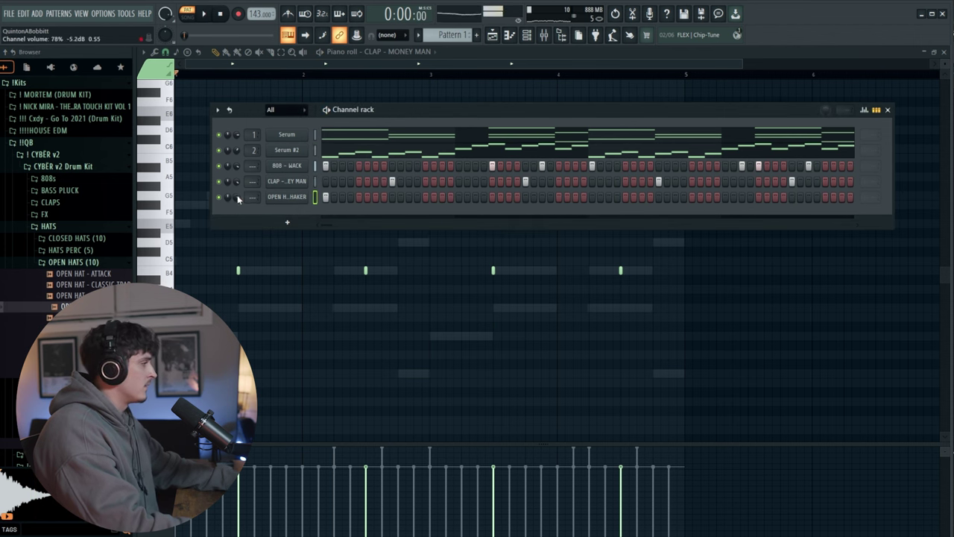
Step: Add OPEN HAT - ATTACK as a channel with hits on steps 21 and 53, and add a shaker hit on step 33
{"action": "left_click", "coordinate": [93, 285]}
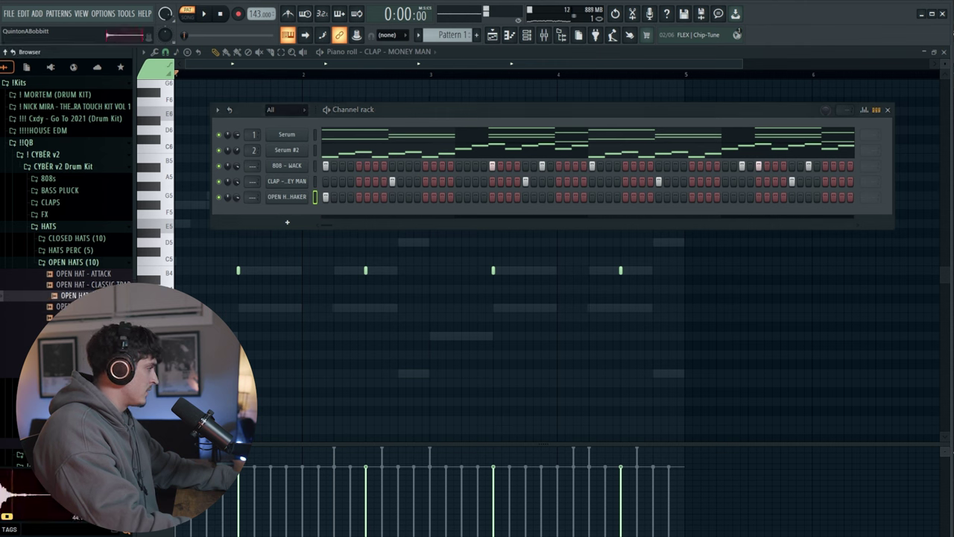
{"action": "left_click", "coordinate": [89, 275]}
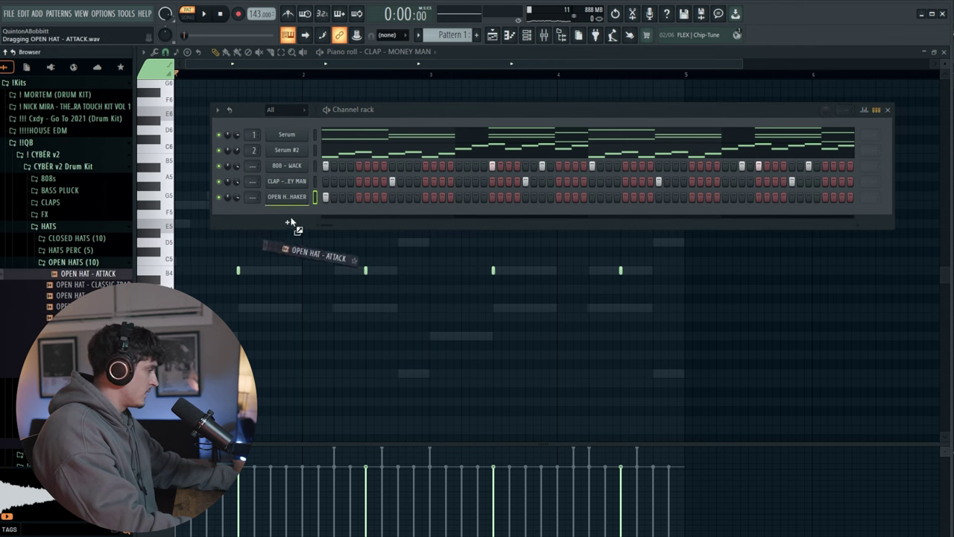
{"action": "left_click_drag", "start_coordinate": [291, 223], "coordinate": [298, 217]}
{"action": "key", "text": "space"}
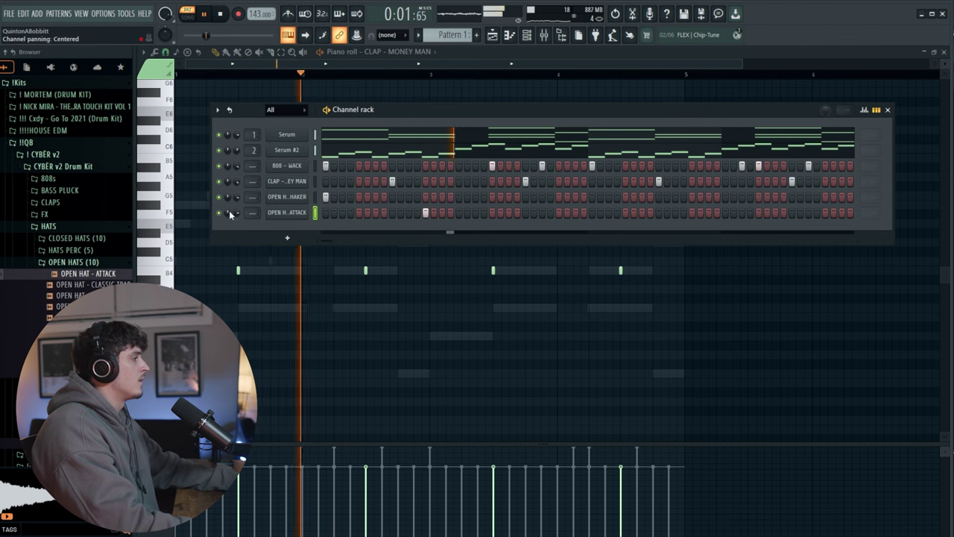
{"action": "left_click", "coordinate": [592, 197]}
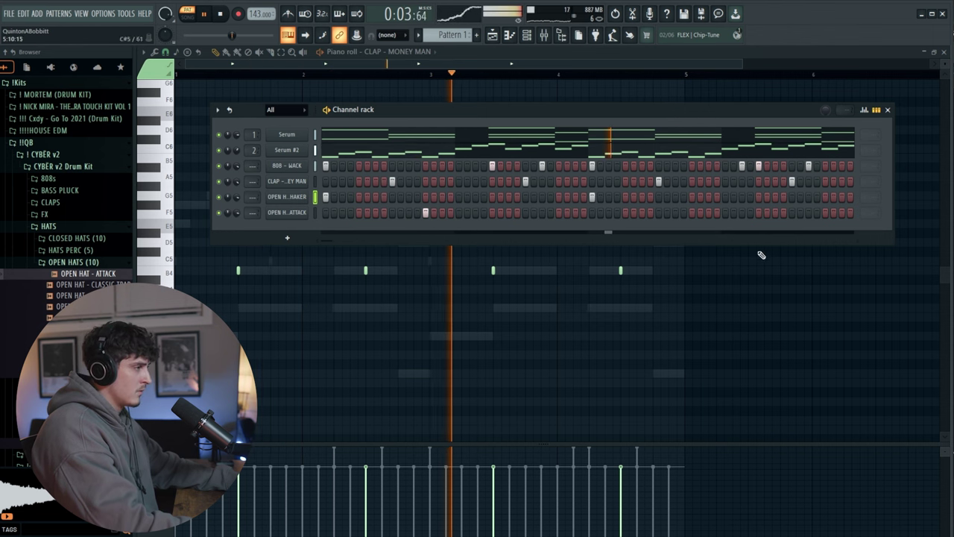
{"action": "left_click", "coordinate": [758, 213]}
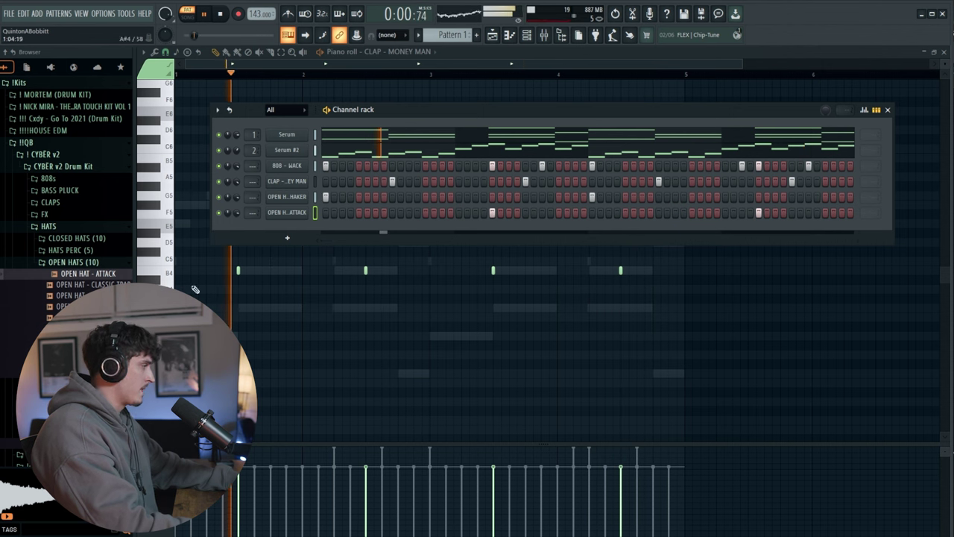
Step: Audition samples in the CLOSED HATS folder and load CLOSED HAT - FLINT as a new channel
{"action": "left_click", "coordinate": [75, 261]}
{"action": "left_click", "coordinate": [77, 238]}
{"action": "key", "text": "space"}
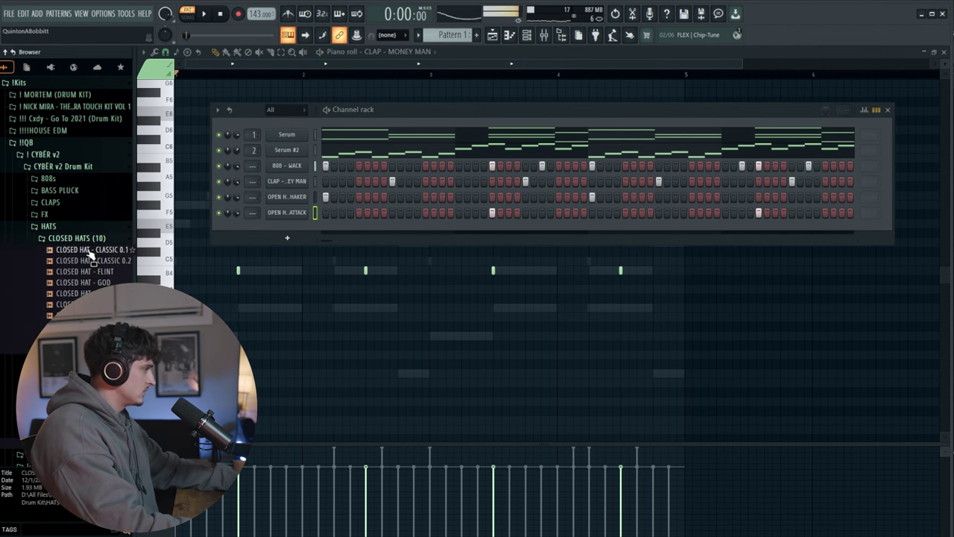
{"action": "left_click", "coordinate": [89, 251]}
{"action": "left_click", "coordinate": [86, 261]}
{"action": "left_click", "coordinate": [80, 273]}
{"action": "left_click", "coordinate": [80, 282]}
Step: Program CLOSED HAT - FLINT hits on steps 1, 3, 7, 13, 15, 17 and 21 while checking the loop
{"action": "left_click", "coordinate": [358, 229]}
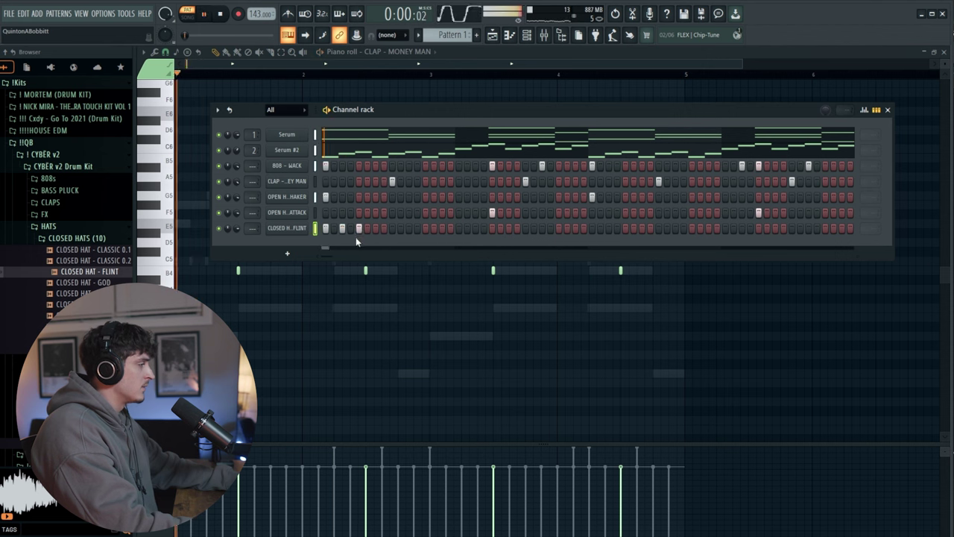
{"action": "right_click", "coordinate": [410, 229]}
{"action": "left_click", "coordinate": [425, 229]}
{"action": "left_click", "coordinate": [433, 229]}
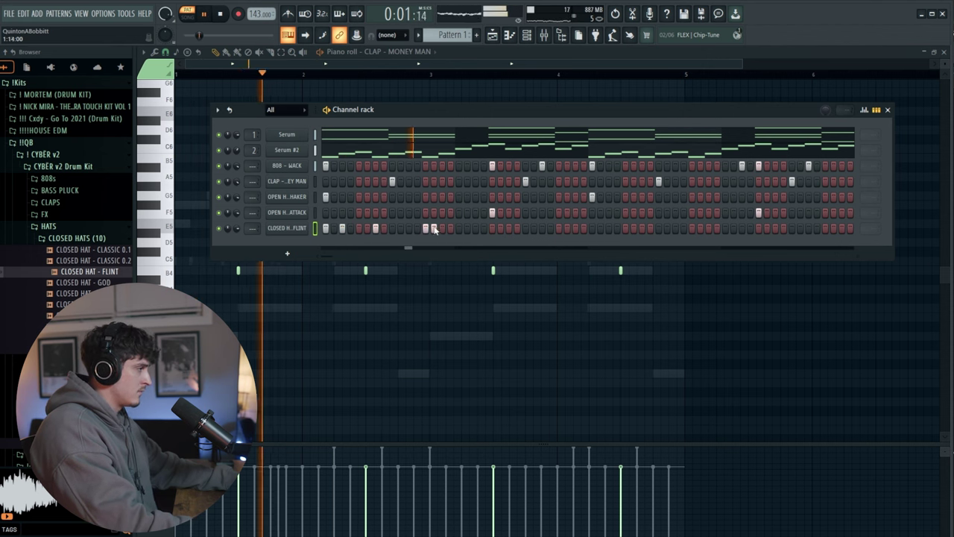
{"action": "left_click", "coordinate": [459, 228]}
{"action": "key", "text": "space"}
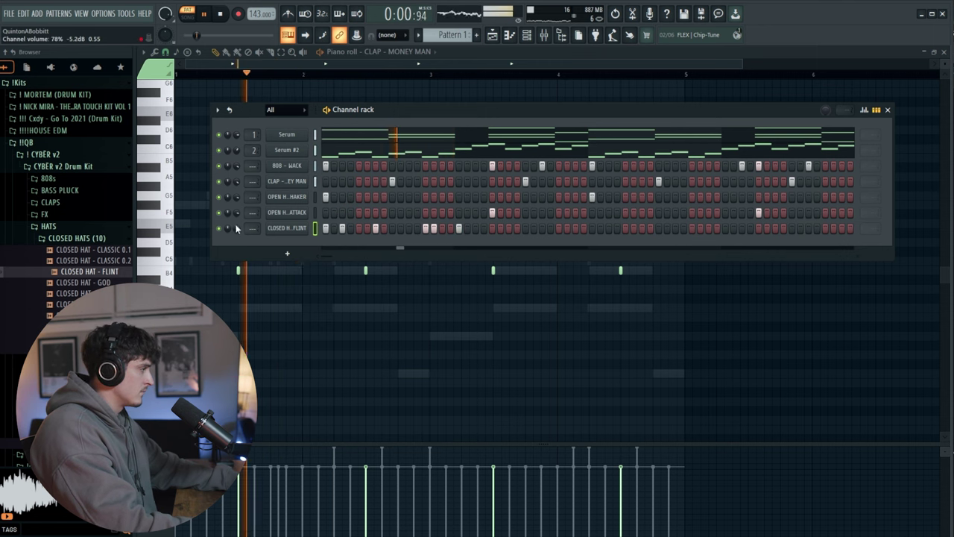
{"action": "right_click", "coordinate": [434, 229]}
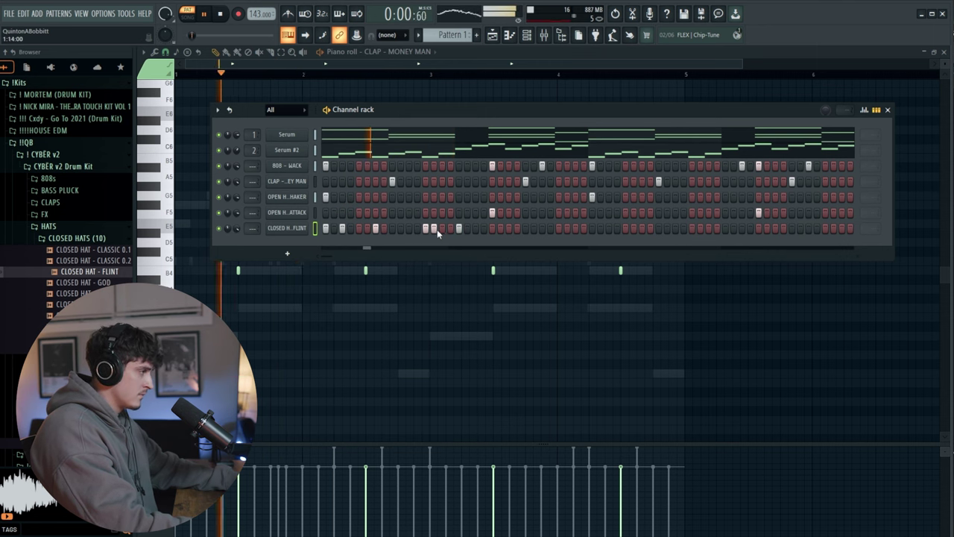
{"action": "left_click", "coordinate": [442, 229]}
{"action": "key", "text": "space"}
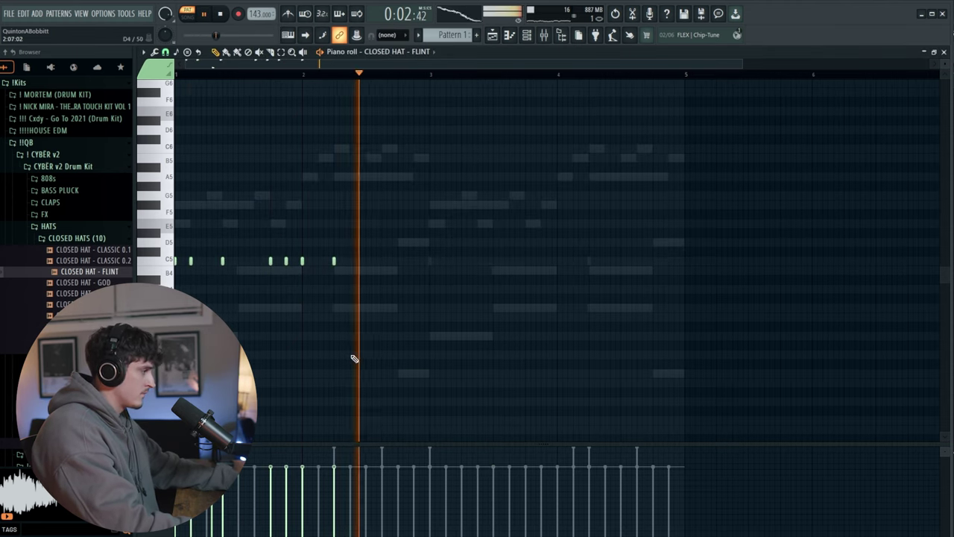
Step: Set the closed hat piano roll's snap to Step and place low E4 hat notes in bars 1 and 2
{"action": "left_click", "coordinate": [355, 336]}
{"action": "left_click", "coordinate": [166, 51]}
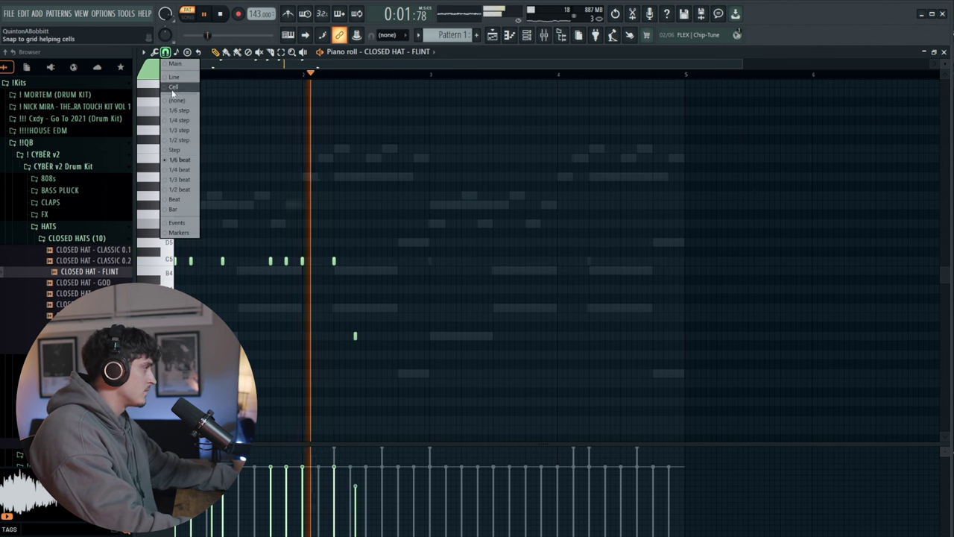
{"action": "left_click", "coordinate": [176, 151]}
{"action": "key", "text": "space"}
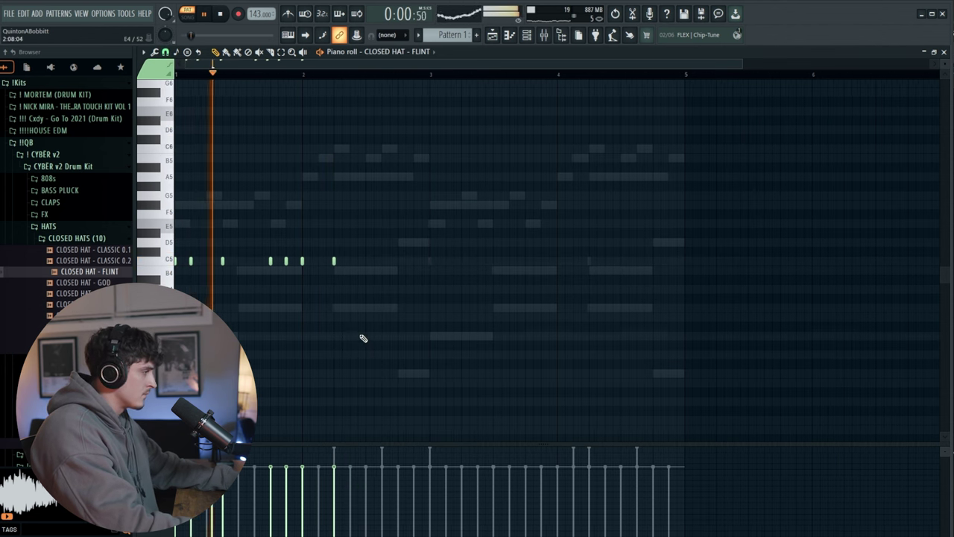
{"action": "left_click", "coordinate": [161, 52]}
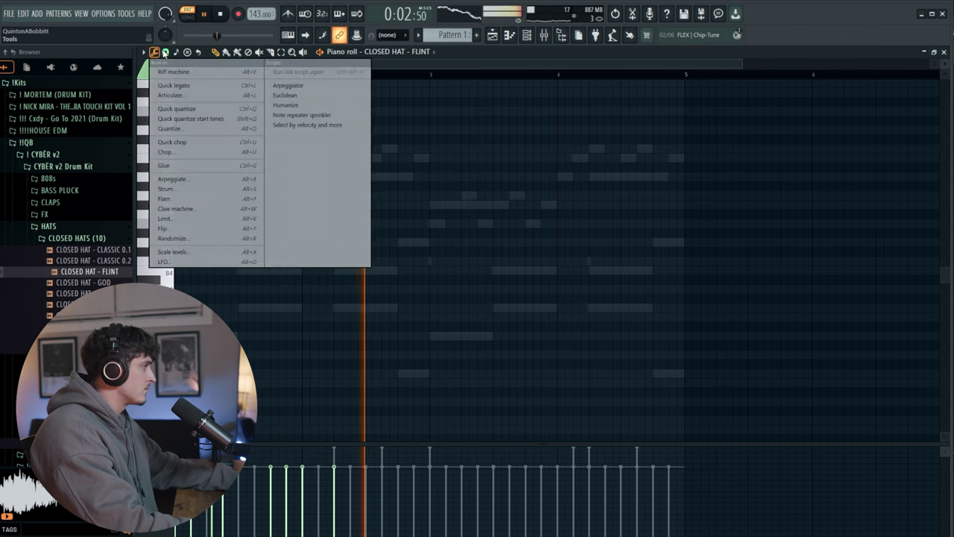
{"action": "left_click", "coordinate": [165, 52]}
{"action": "left_click", "coordinate": [176, 151]}
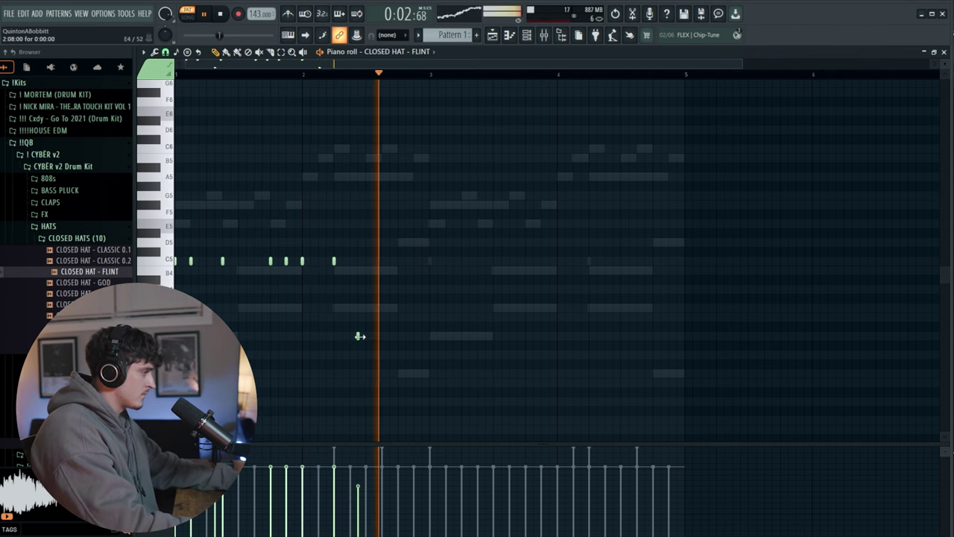
Step: Try bar 2's E4 hat note earlier, return it to step 8, and add a C5 hat note on step 11
{"action": "left_click", "coordinate": [329, 339]}
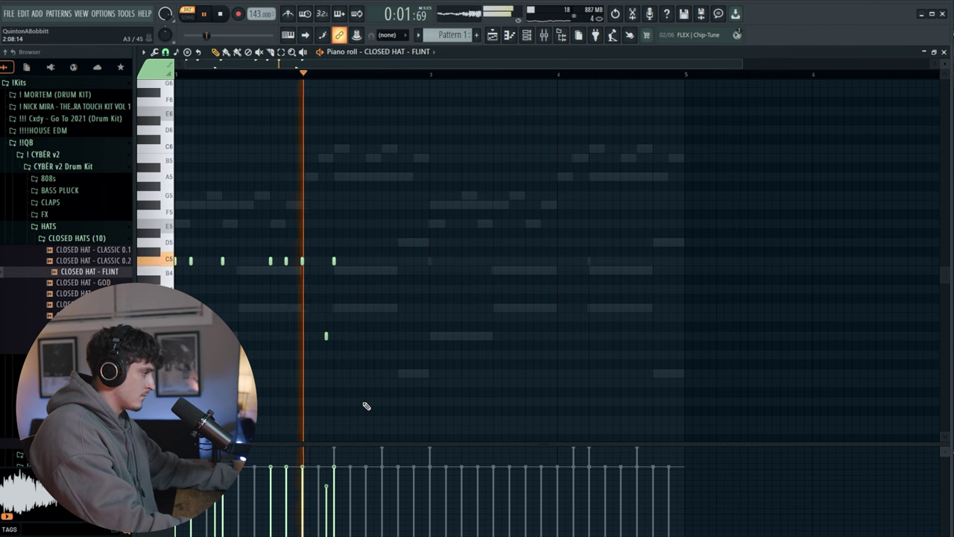
{"action": "left_click", "coordinate": [358, 337]}
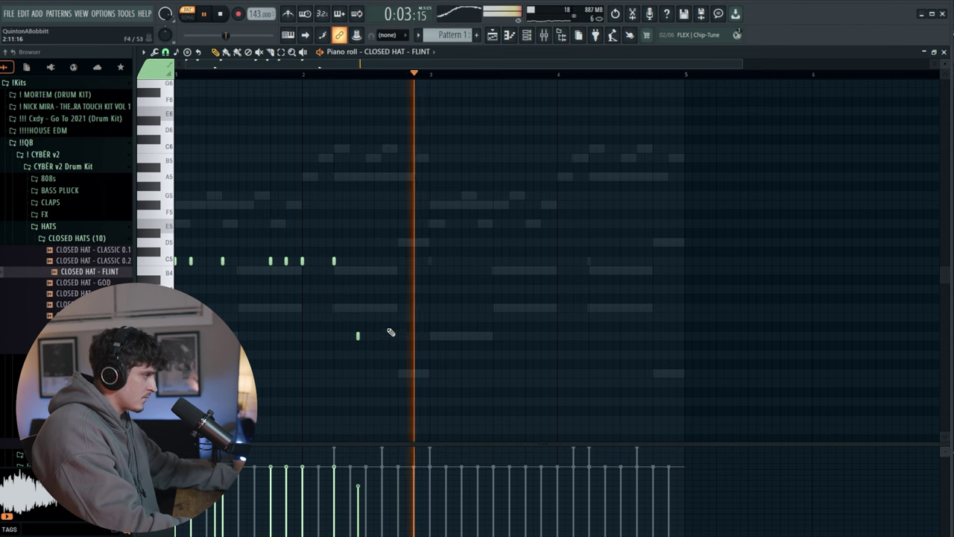
{"action": "left_click", "coordinate": [382, 261]}
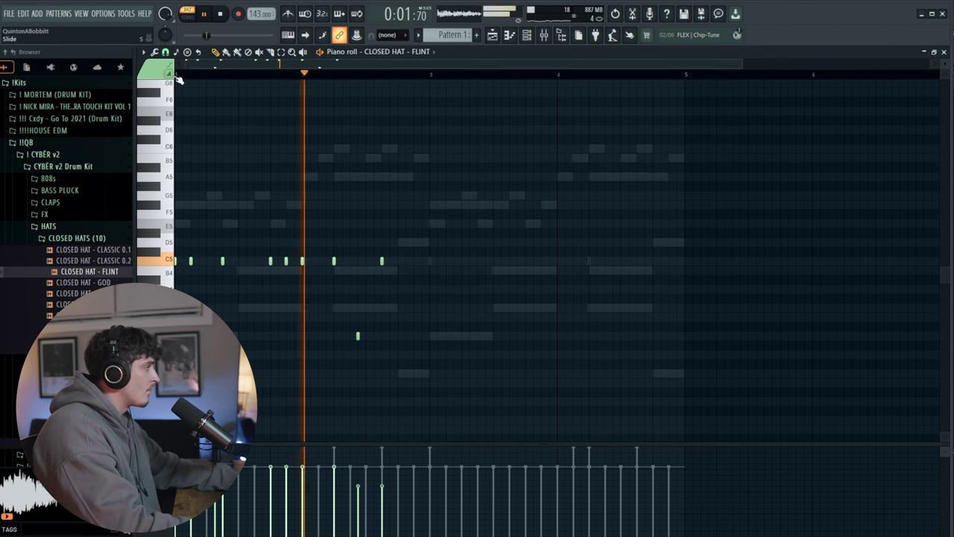
Step: Set the snap to 1/6 beat and paint a C5 closed hat roll across the last beat of bar 2
{"action": "left_click", "coordinate": [165, 52]}
{"action": "left_click", "coordinate": [184, 161]}
{"action": "key", "text": "space"}
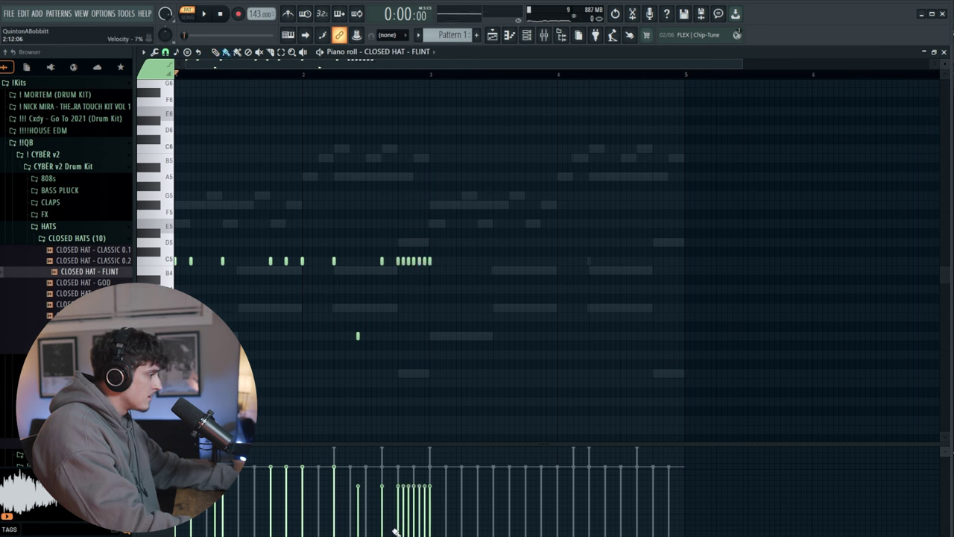
Step: Ramp the hat roll's velocities upward, duplicate the two-bar hat pattern into bars 3 and 4, and play it
{"action": "key", "text": "ctrl+b"}
{"action": "key", "text": "space"}
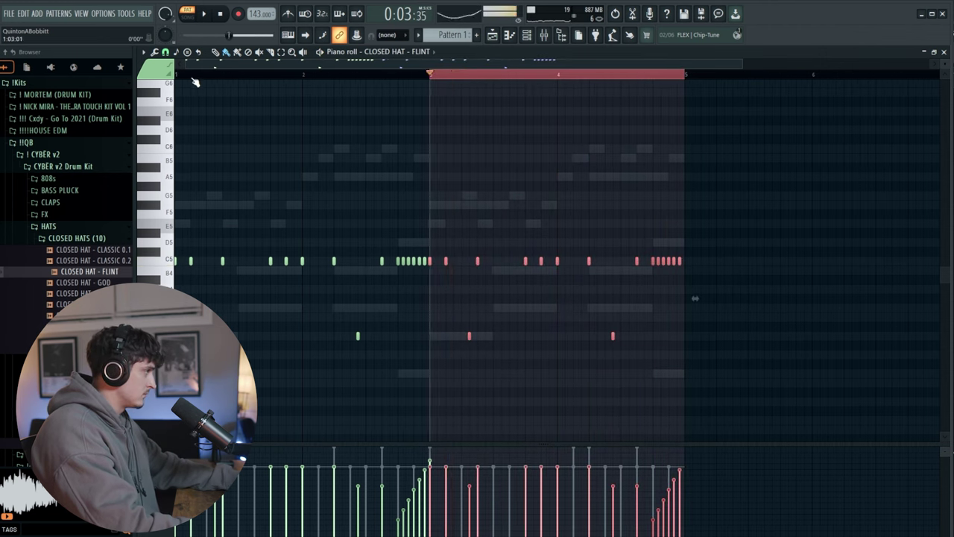
{"action": "left_click", "coordinate": [189, 75]}
{"action": "key", "text": "space"}
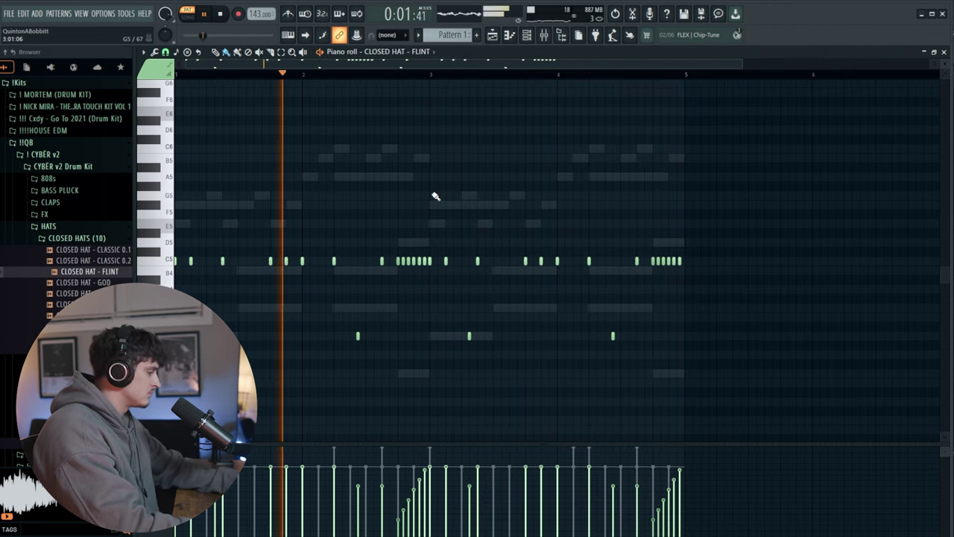
Step: Add SNARE - EASY GO TO from the SNARES folder as a channel with hits on steps 13, 15, 17, 19 and 35
{"action": "left_click", "coordinate": [529, 39]}
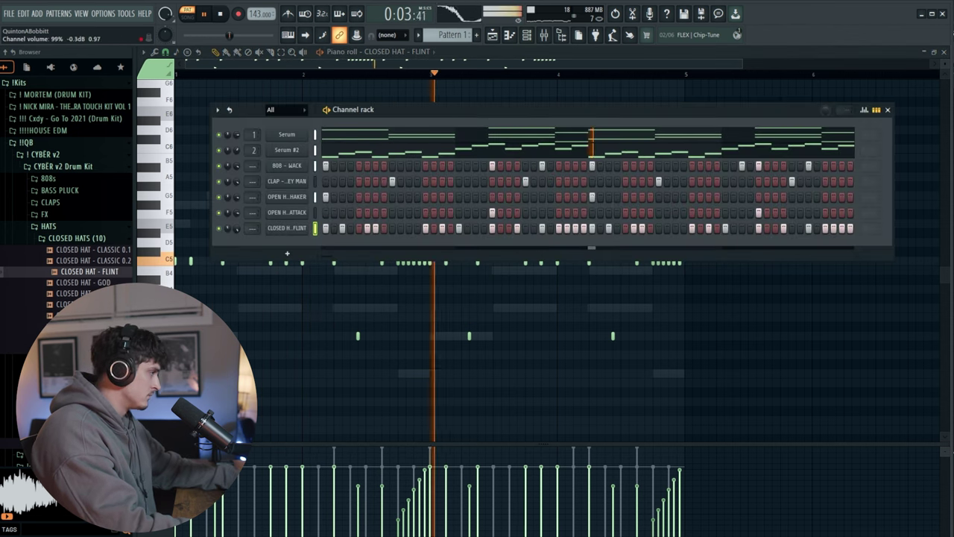
{"action": "left_click", "coordinate": [82, 226]}
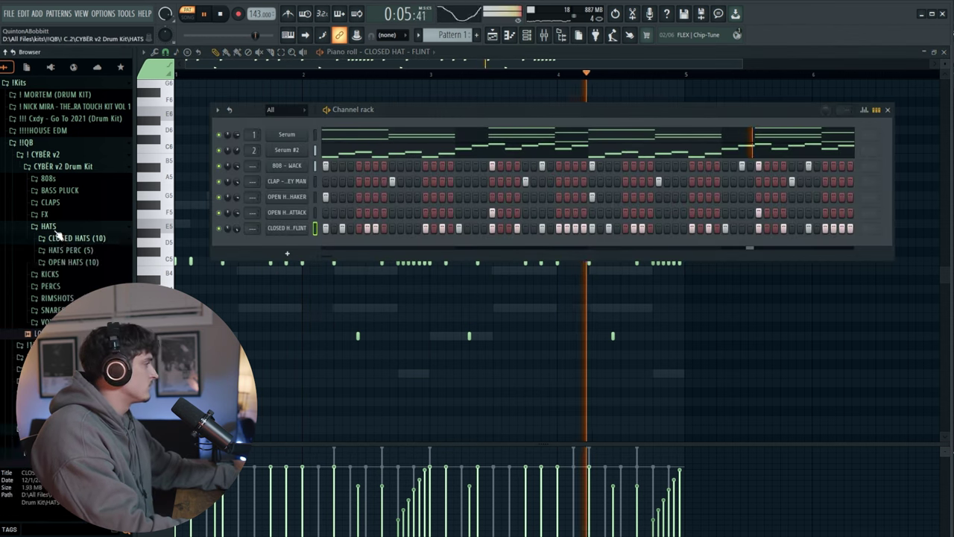
{"action": "key", "text": "space"}
{"action": "left_click", "coordinate": [56, 273]}
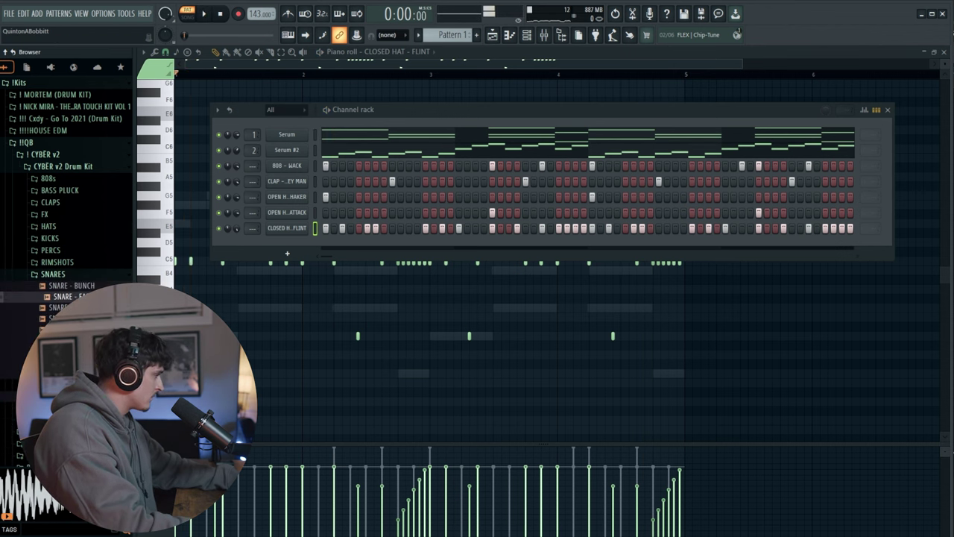
{"action": "left_click_drag", "start_coordinate": [75, 296], "coordinate": [200, 262]}
{"action": "key", "text": "space"}
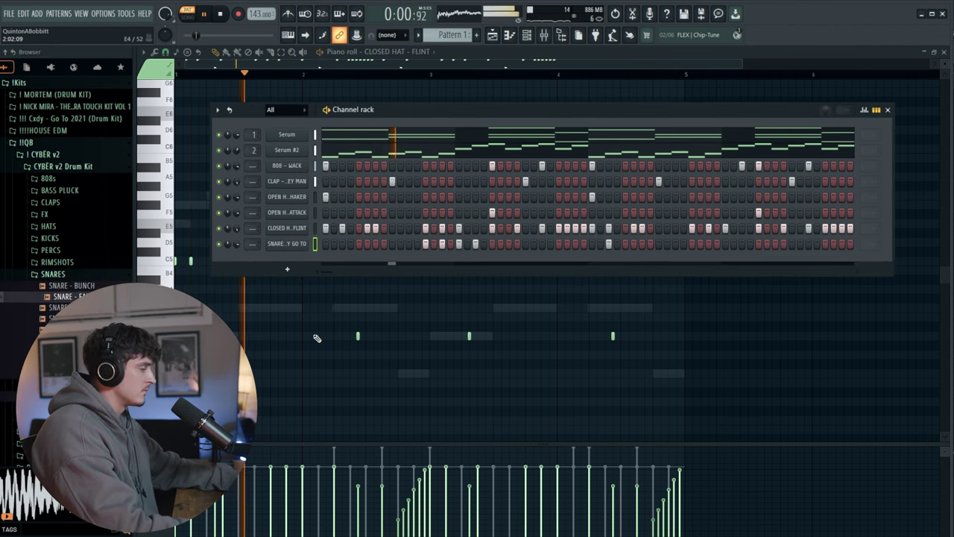
{"action": "key", "text": "space"}
{"action": "key", "text": "space"}
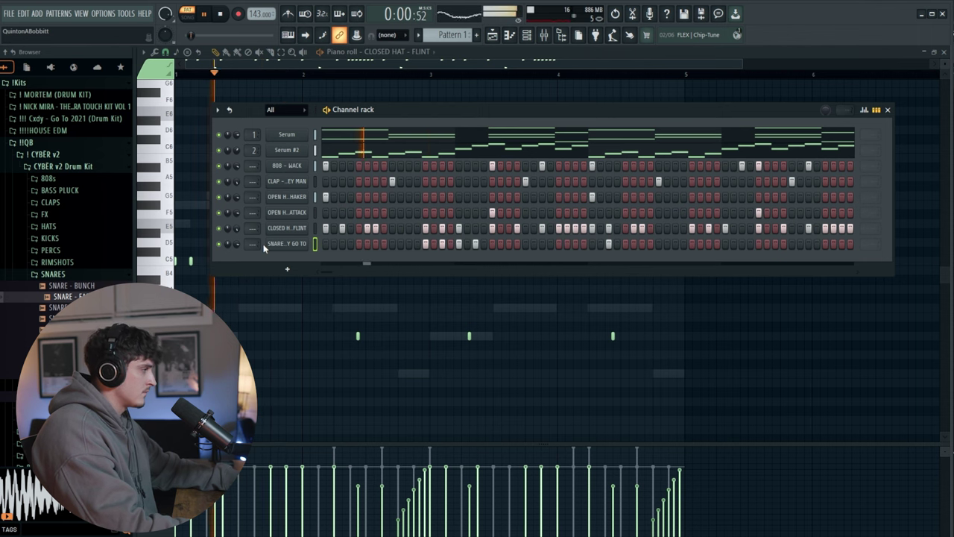
Step: Replace the snare channel's sample with SNARE - HIT HARD, play the pattern, and open its channel settings
{"action": "right_click", "coordinate": [266, 239]}
{"action": "key", "text": "Escape"}
{"action": "key", "text": "space"}
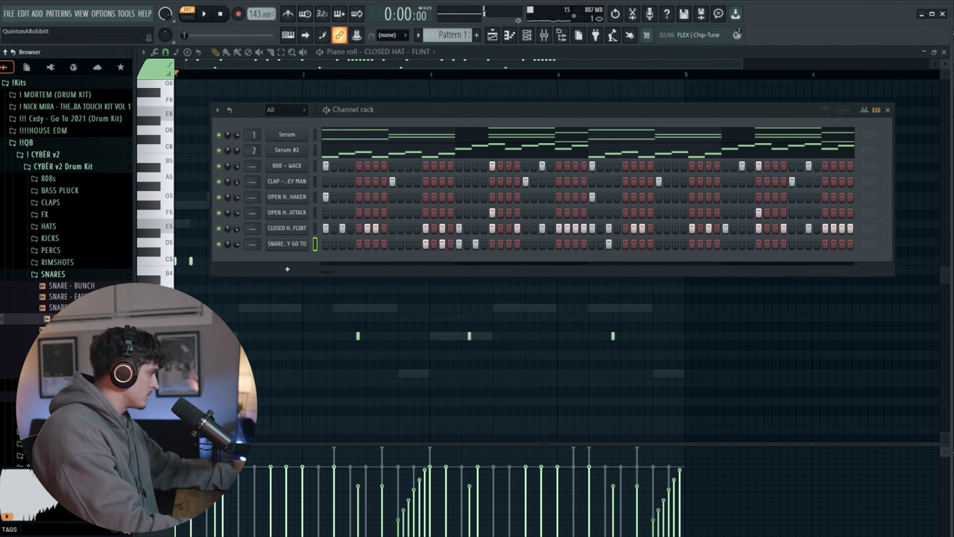
{"action": "key", "text": "space"}
{"action": "left_click", "coordinate": [287, 243]}
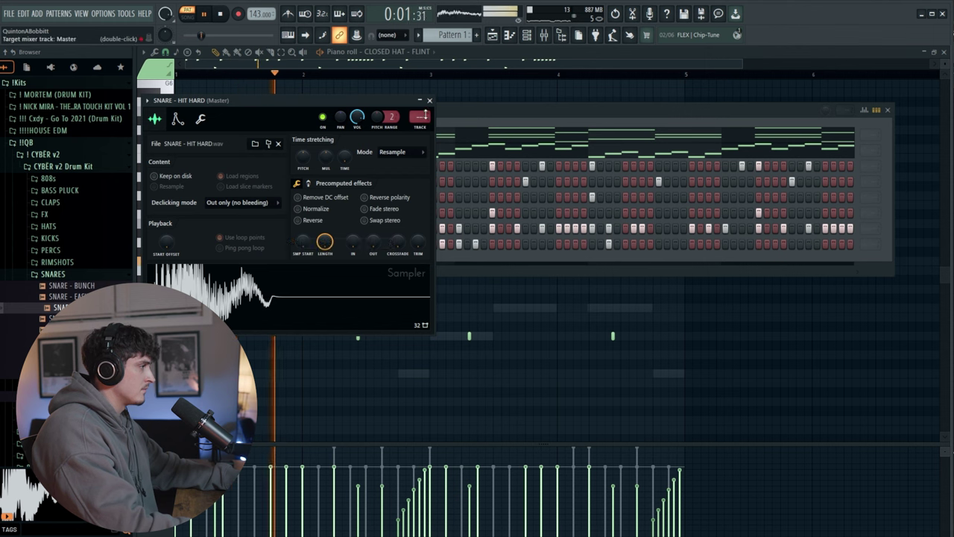
Step: In the snare channel's piano roll, ramp the velocities of the first four hits upward and play the pattern
{"action": "left_click", "coordinate": [429, 100]}
{"action": "right_click", "coordinate": [313, 240]}
{"action": "left_click", "coordinate": [328, 243]}
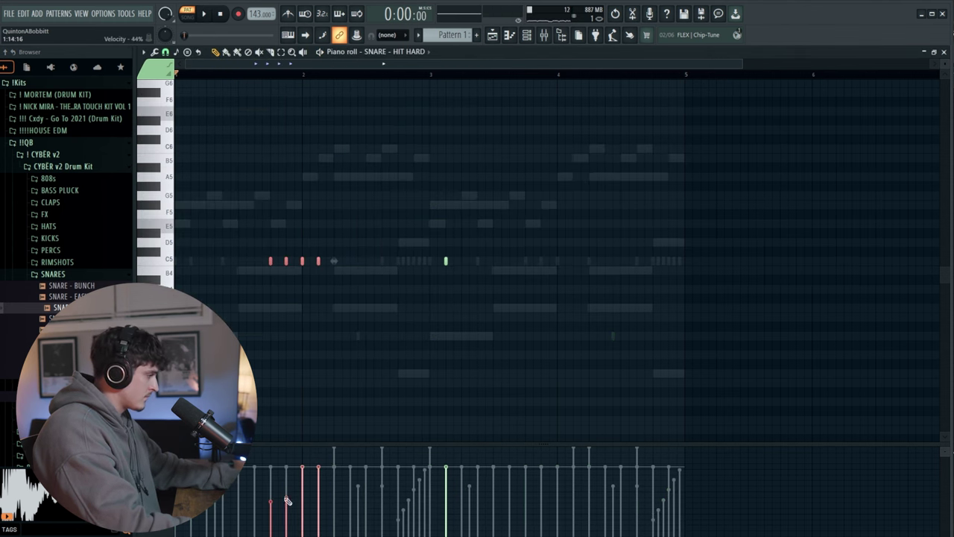
{"action": "left_click", "coordinate": [398, 339], "text": "ctrl"}
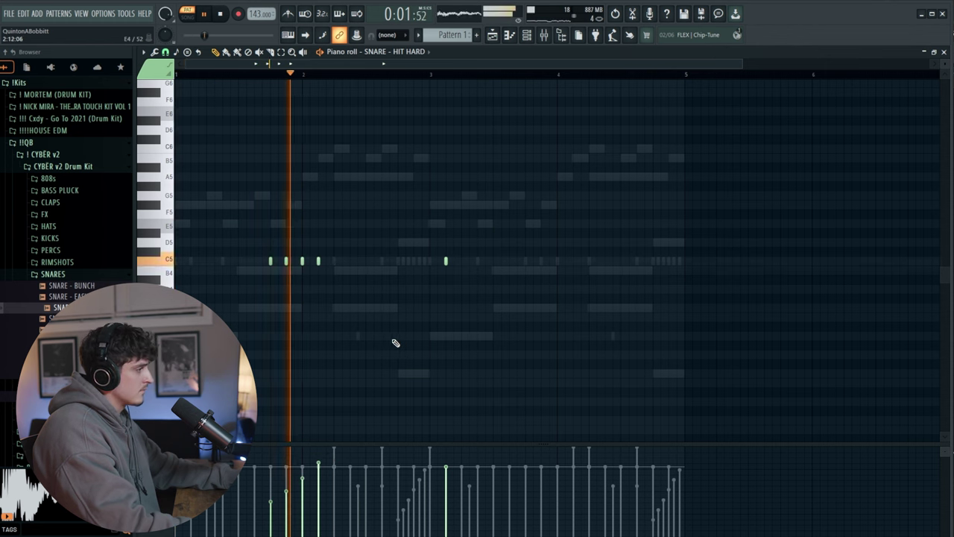
Step: Remove the snare hit early in bar 3 and add C5 hits on steps 43, 45 and 59
{"action": "right_click", "coordinate": [444, 262]}
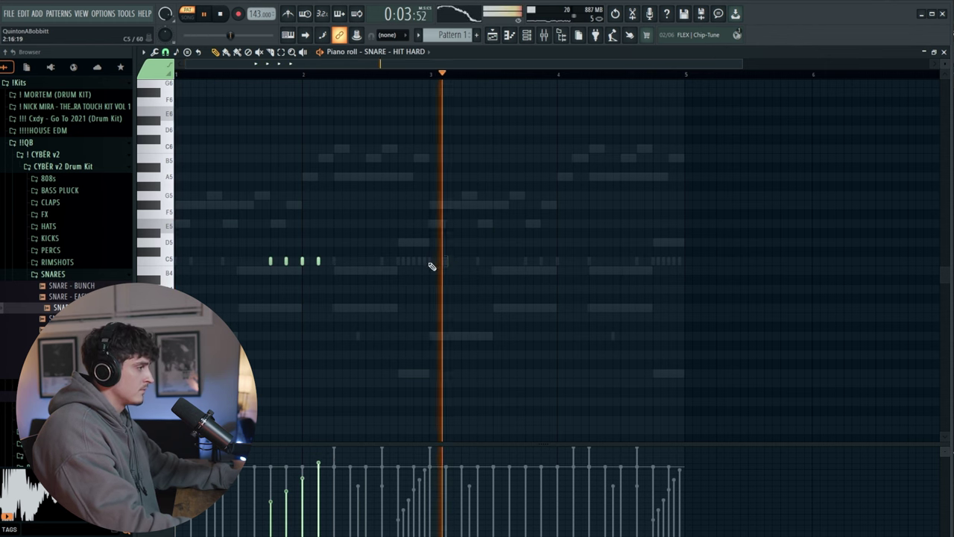
{"action": "left_click", "coordinate": [509, 261]}
{"action": "left_click", "coordinate": [525, 261]}
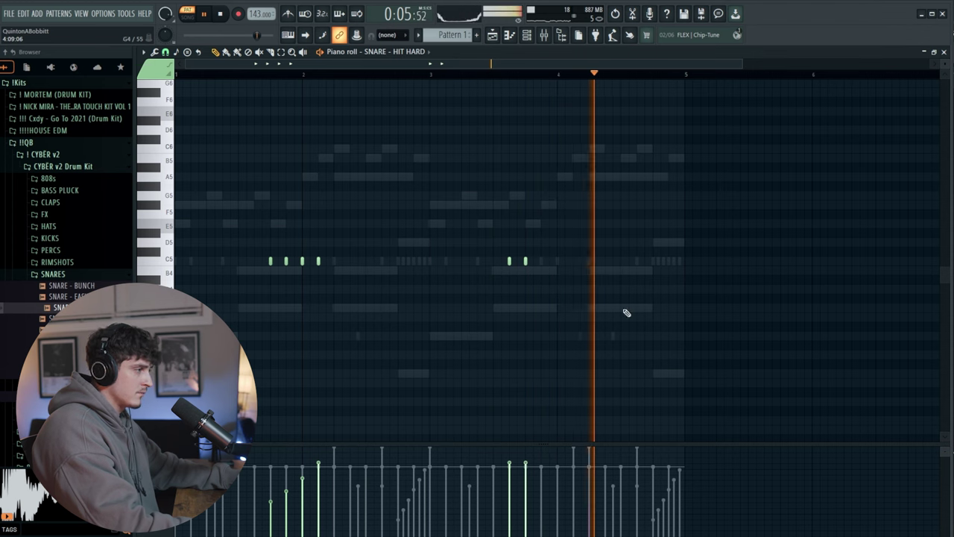
{"action": "left_click", "coordinate": [637, 261]}
{"action": "scroll", "coordinate": [415, 77], "scroll_direction": "up", "scroll_amount": 3}
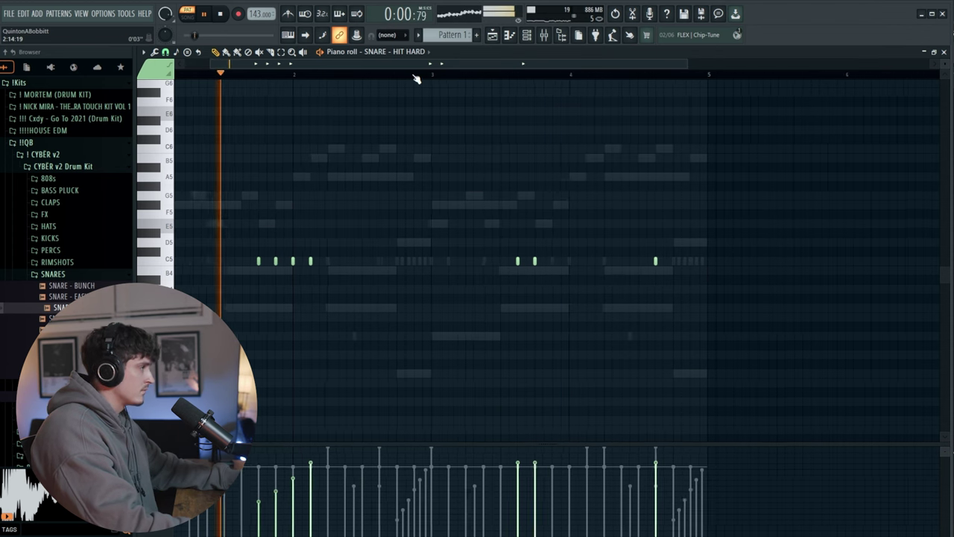
{"action": "left_click", "coordinate": [527, 35]}
{"action": "key", "text": "F6"}
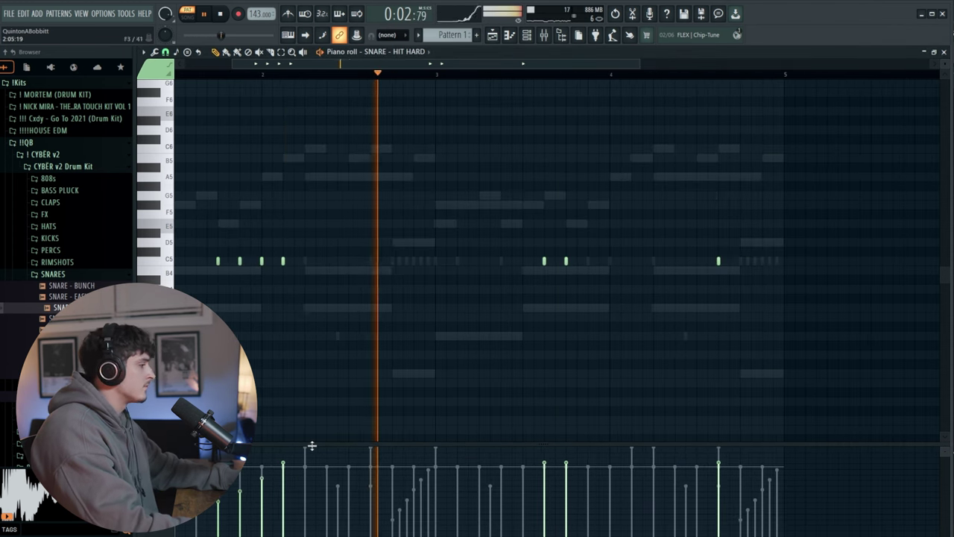
{"action": "key", "text": "F6"}
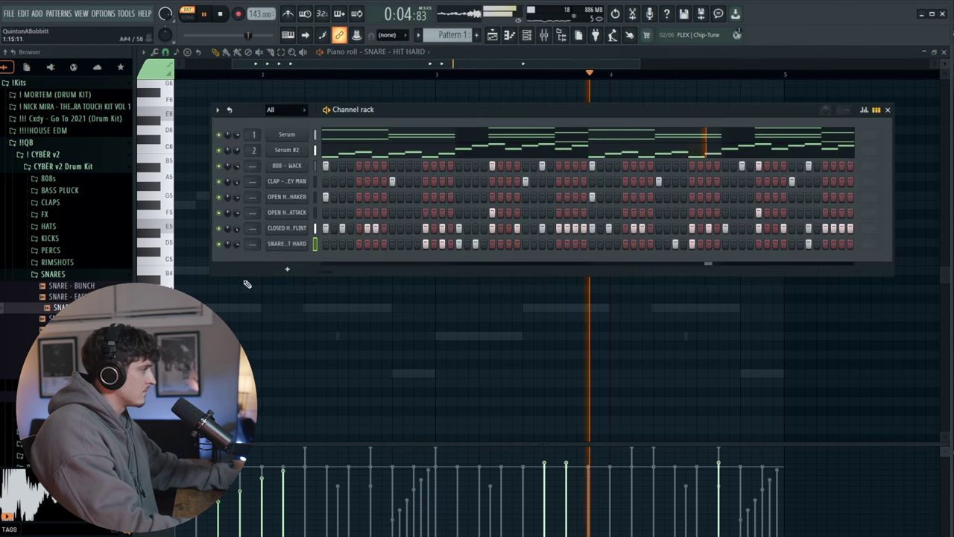
Step: Set OPEN HAT - SHAKER to -0.7 dB and 808 - WACK to 0.4 dB, and pan the two open hats apart in the mixer
{"action": "key", "text": "F9"}
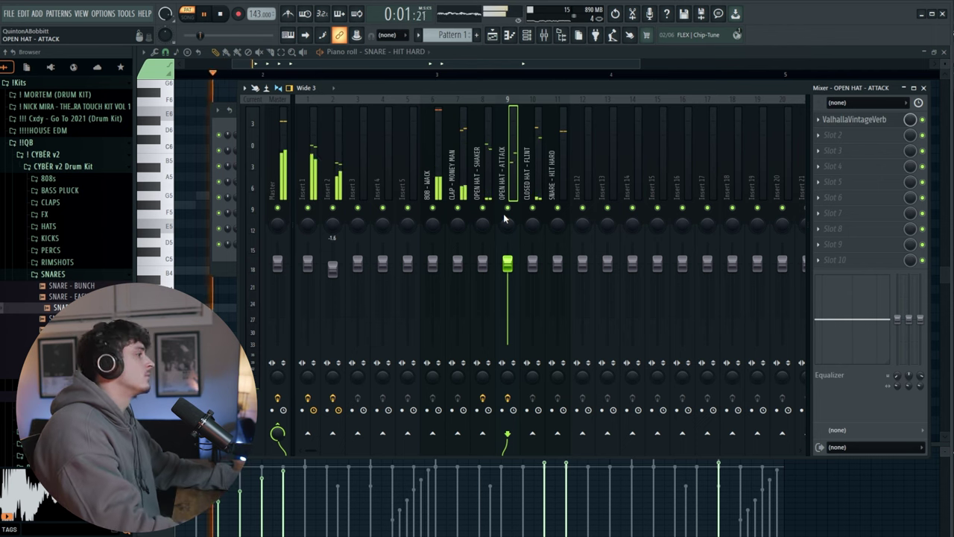
{"action": "left_click", "coordinate": [482, 267]}
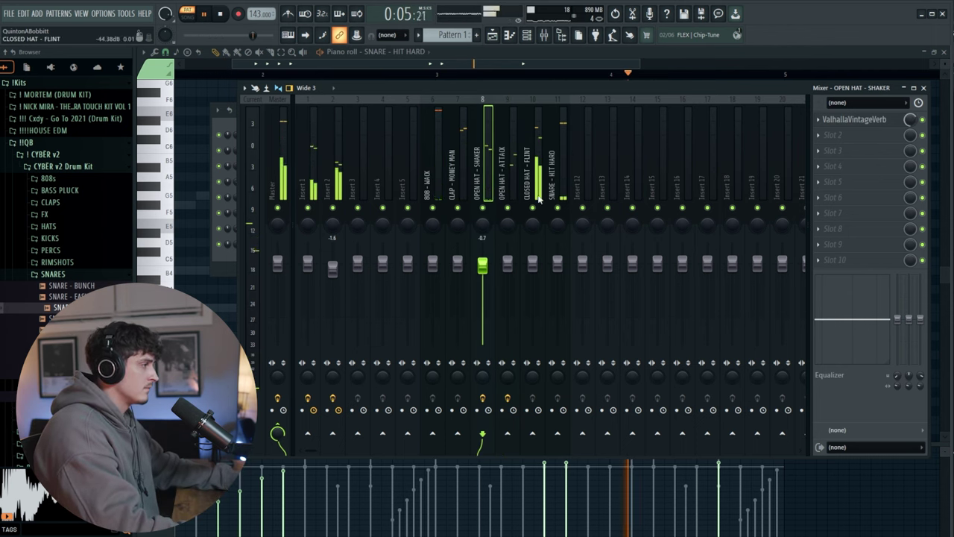
{"action": "left_click", "coordinate": [512, 190]}
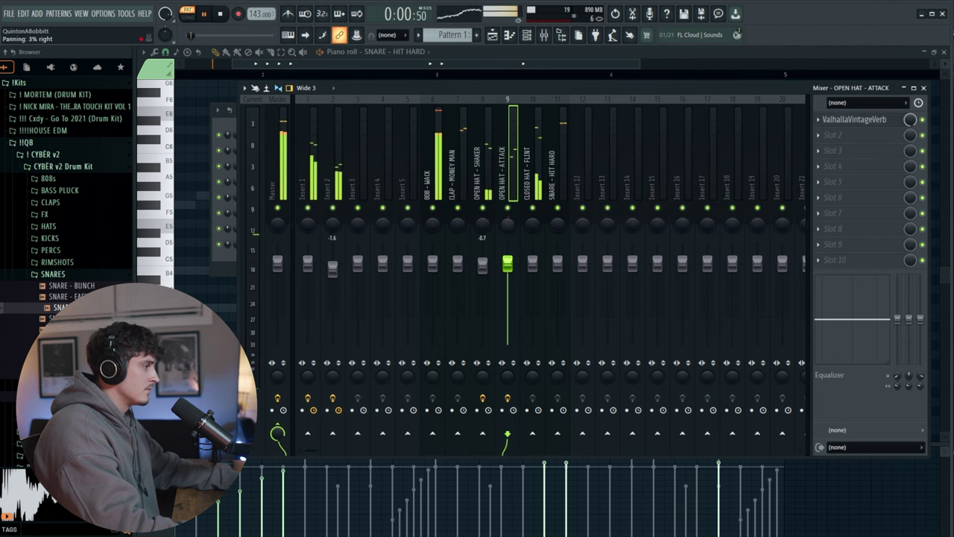
{"action": "left_click", "coordinate": [480, 225]}
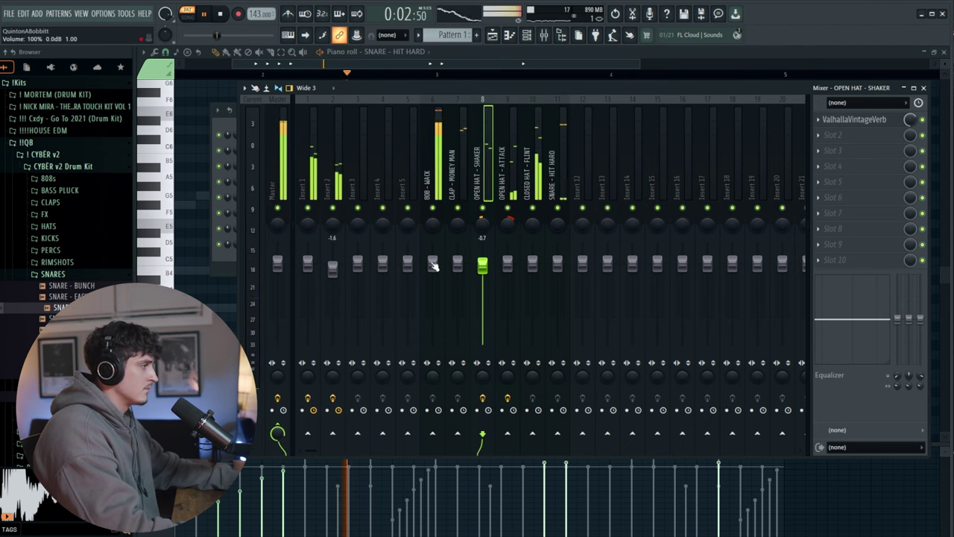
{"action": "left_click_drag", "start_coordinate": [432, 264], "coordinate": [432, 262]}
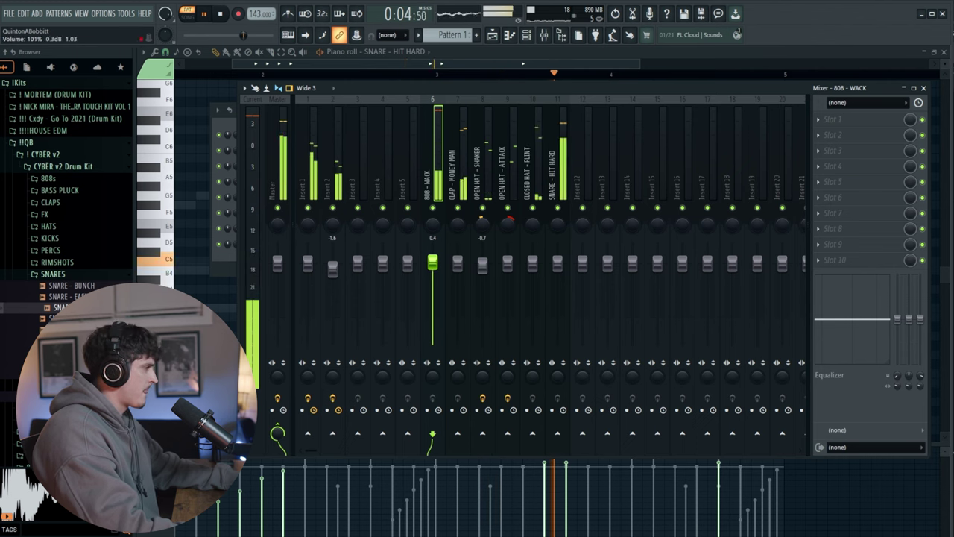
{"action": "key", "text": "F9"}
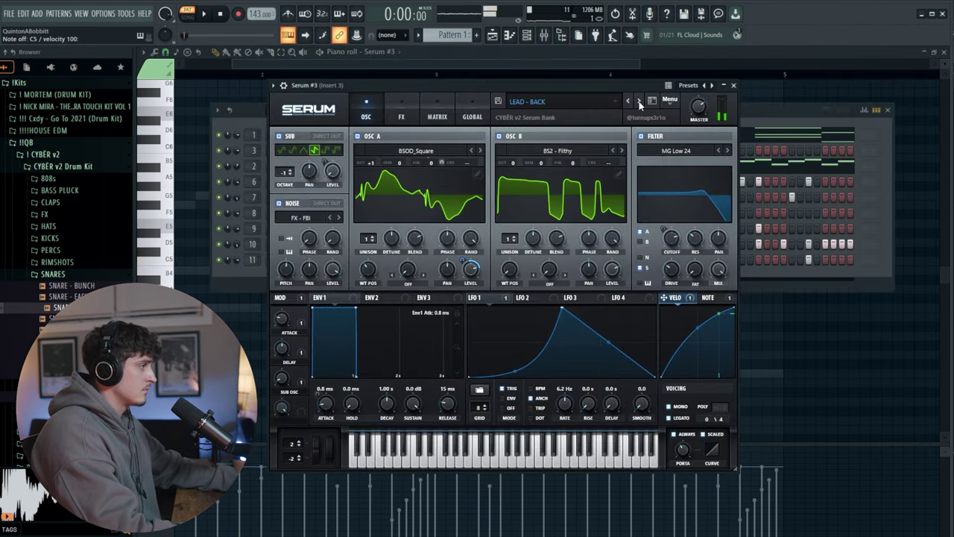
Step: Audition the CYBER v2 Serum Bank lead presets in Serum #3 from LEAD - BACK to LEAD - REALLY RICH, and play the pattern
{"action": "left_click", "coordinate": [638, 102]}
{"action": "left_click", "coordinate": [639, 102]}
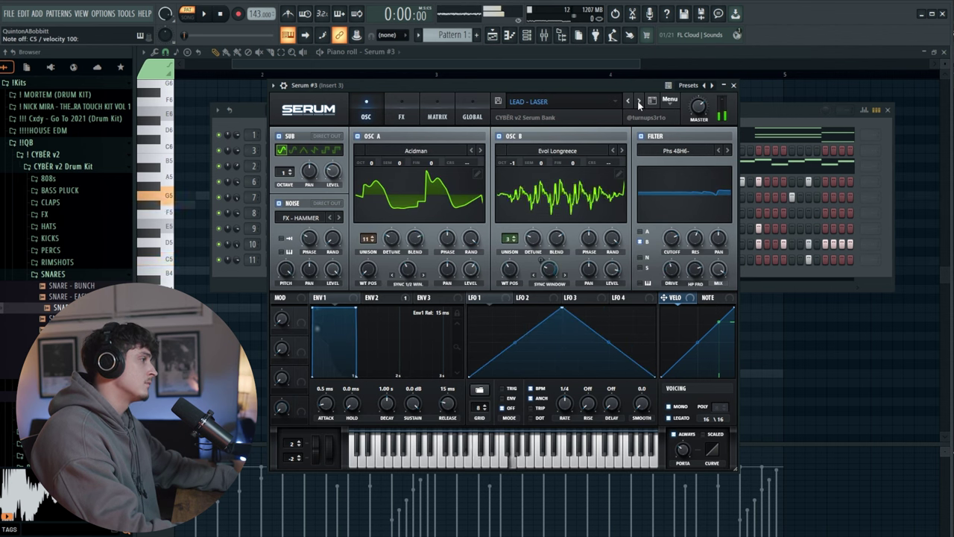
{"action": "left_click", "coordinate": [639, 102]}
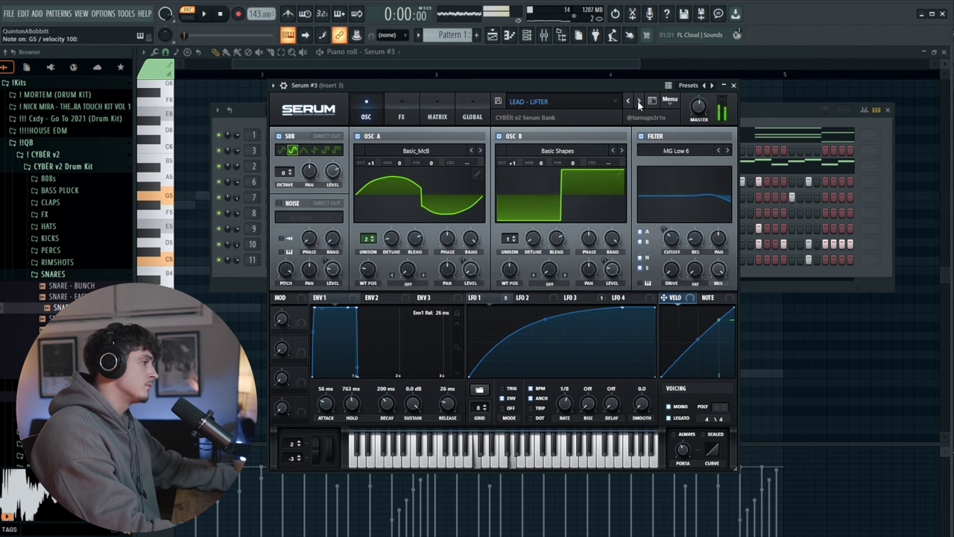
{"action": "left_click", "coordinate": [638, 102]}
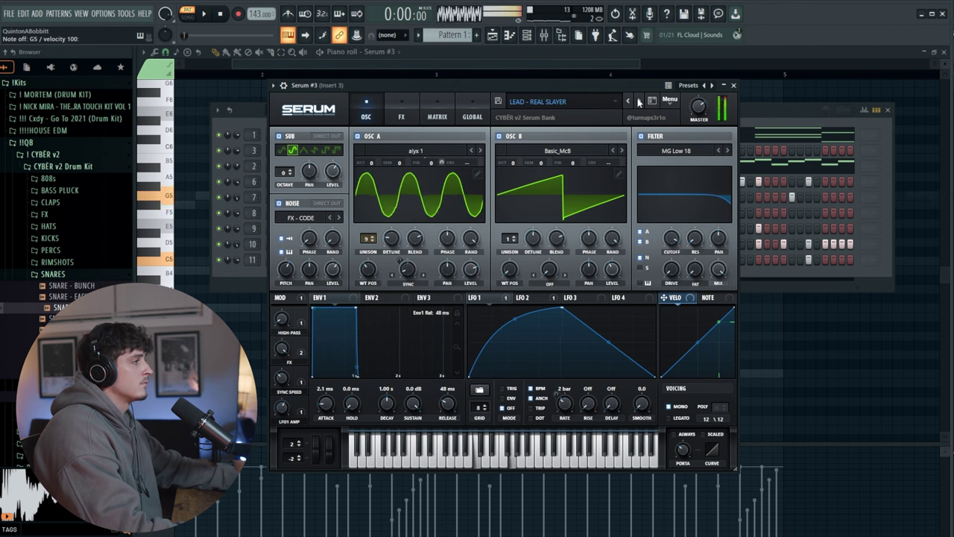
{"action": "left_click", "coordinate": [639, 102]}
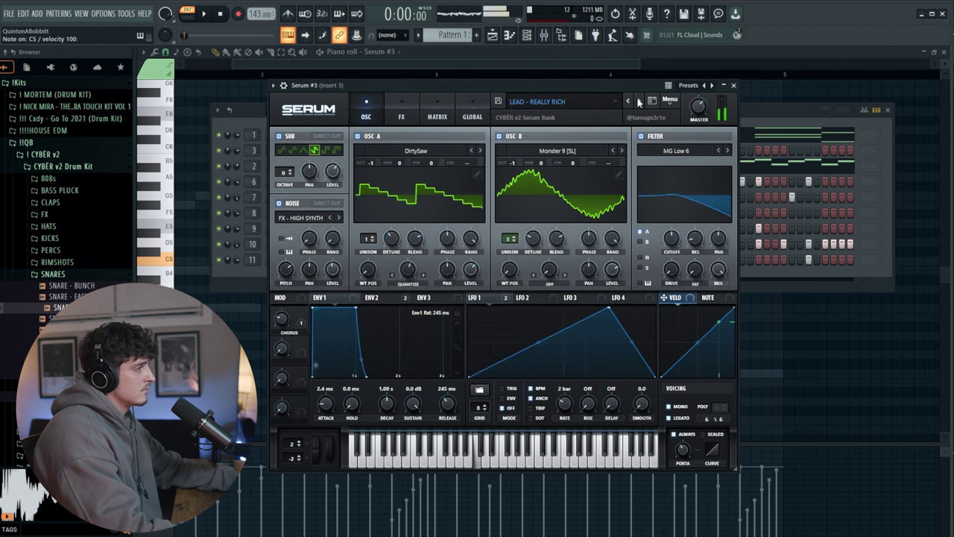
{"action": "key", "text": "space"}
{"action": "left_click", "coordinate": [734, 86]}
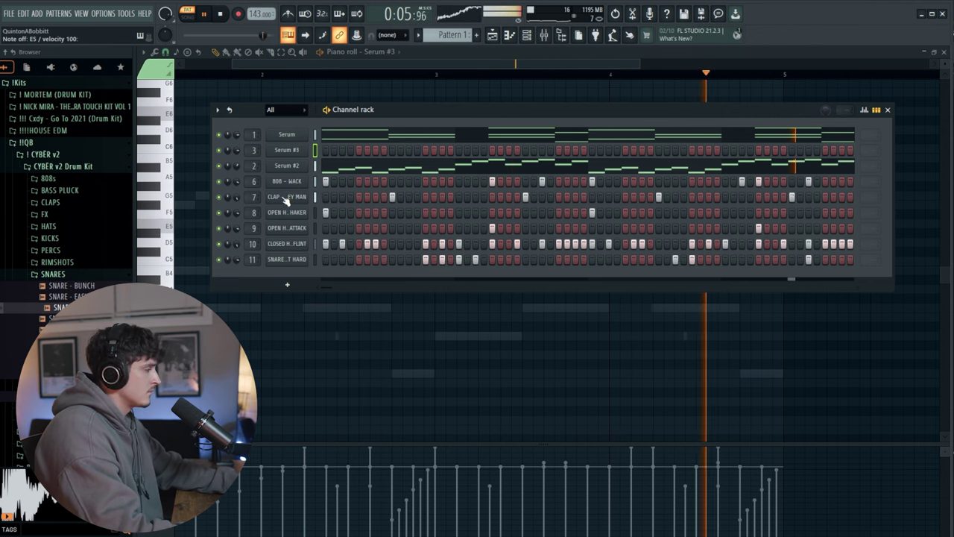
Step: Record a two-bar Serum #3 part with a sustained E5 and short E6 notes over it
{"action": "left_click", "coordinate": [238, 14]}
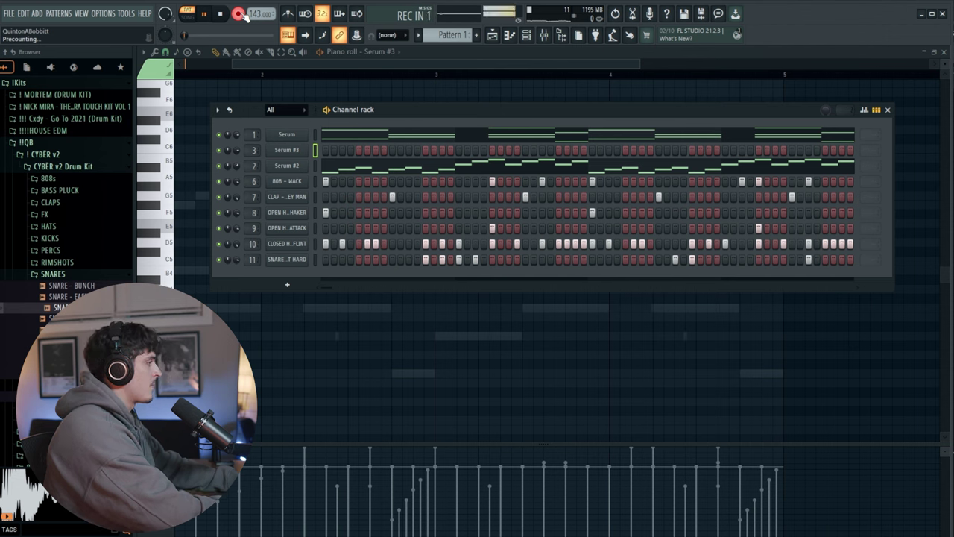
{"action": "key", "text": "e"}
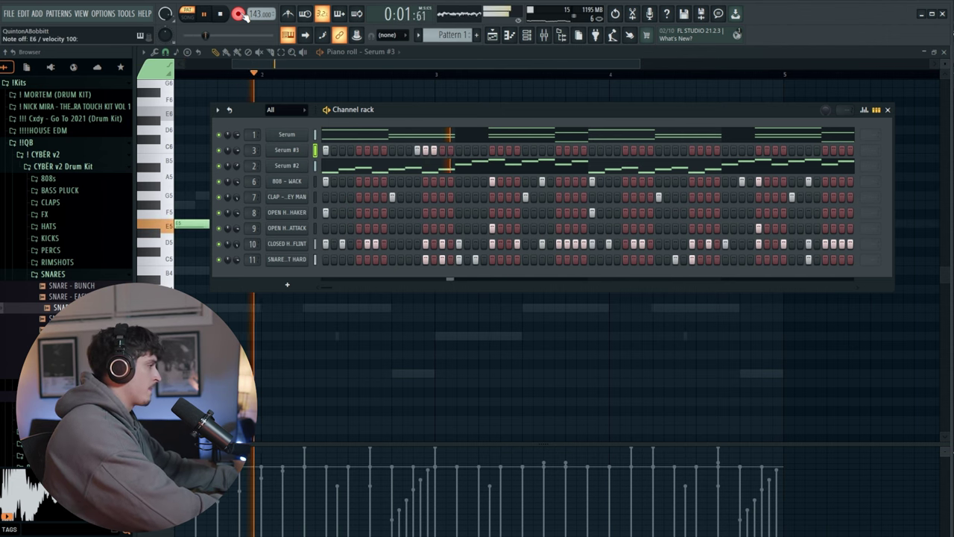
{"action": "key", "text": "e"}
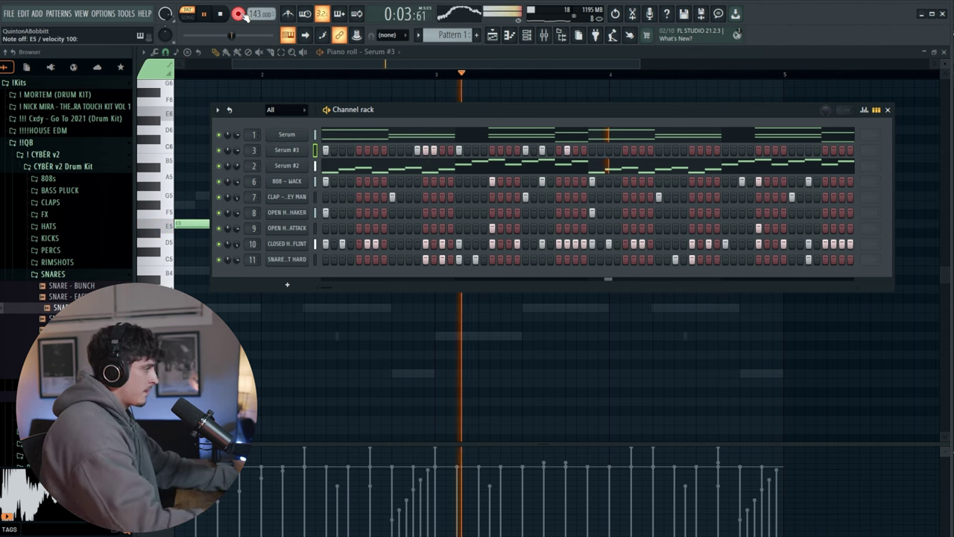
{"action": "key", "text": "space"}
Step: Open the recorded Serum #3 notes in the piano roll and duplicate the two-bar phrase into bars 3 and 4 during playback
{"action": "left_click", "coordinate": [366, 156]}
{"action": "left_click", "coordinate": [367, 156]}
{"action": "key", "text": "space"}
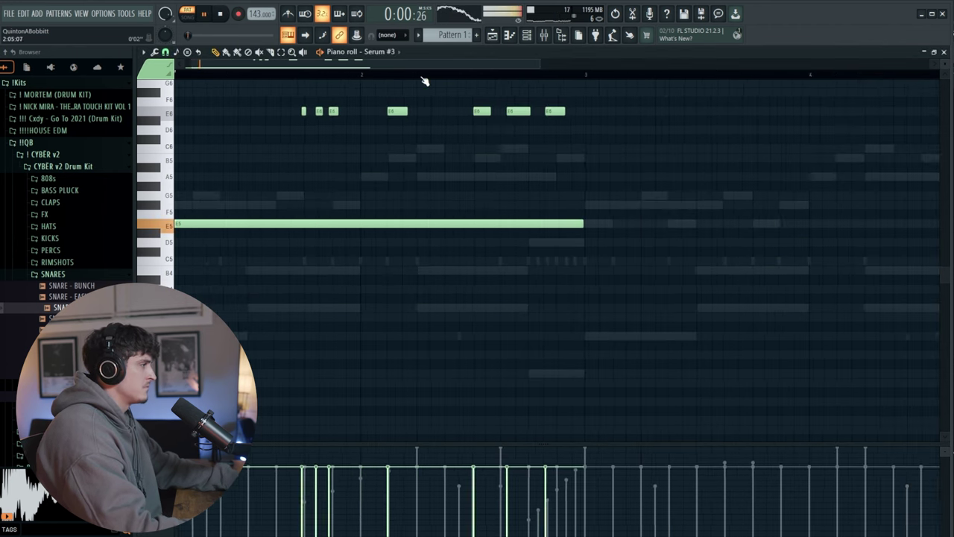
{"action": "scroll", "coordinate": [423, 78], "scroll_direction": "down", "scroll_amount": 3}
{"action": "key", "text": "ctrl+b"}
{"action": "key", "text": "ctrl+d"}
{"action": "key", "text": "F6"}
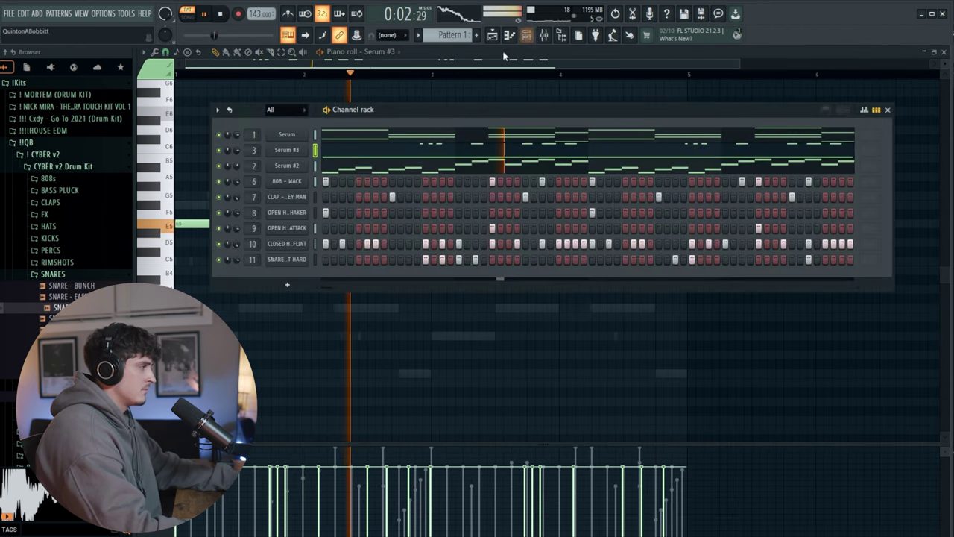
Step: Lower mixer Insert 3 to -1.8 dB and add Fruity Parametric EQ 2 with band 1 cutting the lows at about 198 Hz
{"action": "key", "text": "F9"}
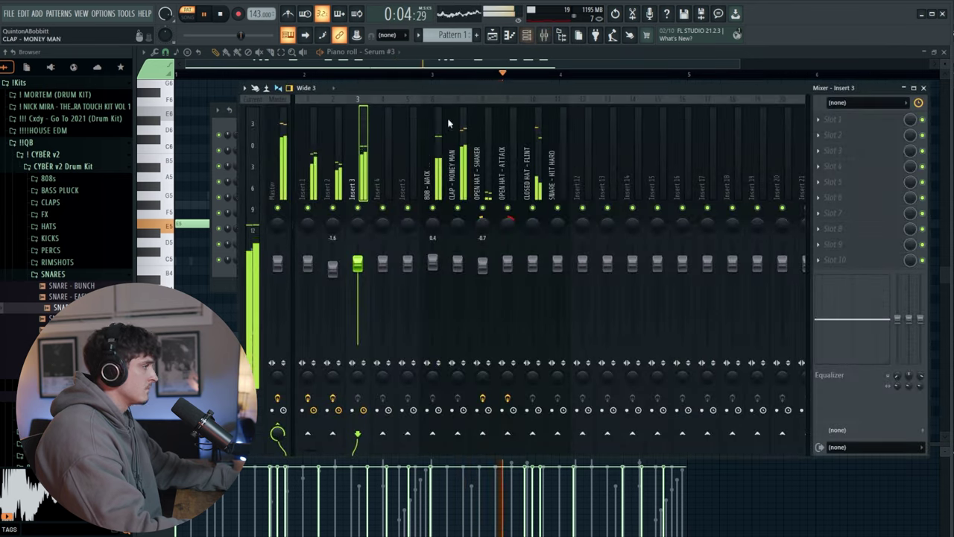
{"action": "left_click", "coordinate": [831, 120]}
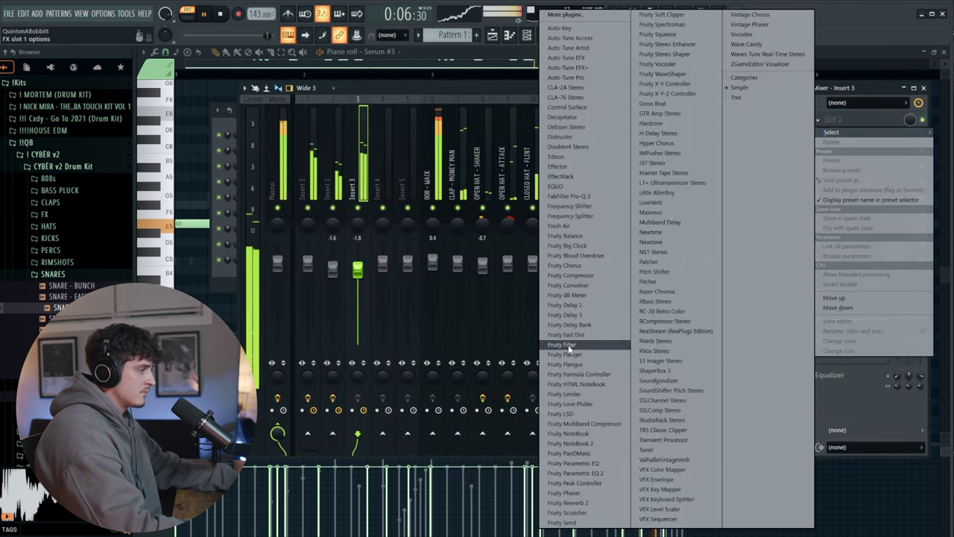
{"action": "left_click", "coordinate": [574, 483]}
{"action": "left_click_drag", "start_coordinate": [191, 189], "coordinate": [243, 251]}
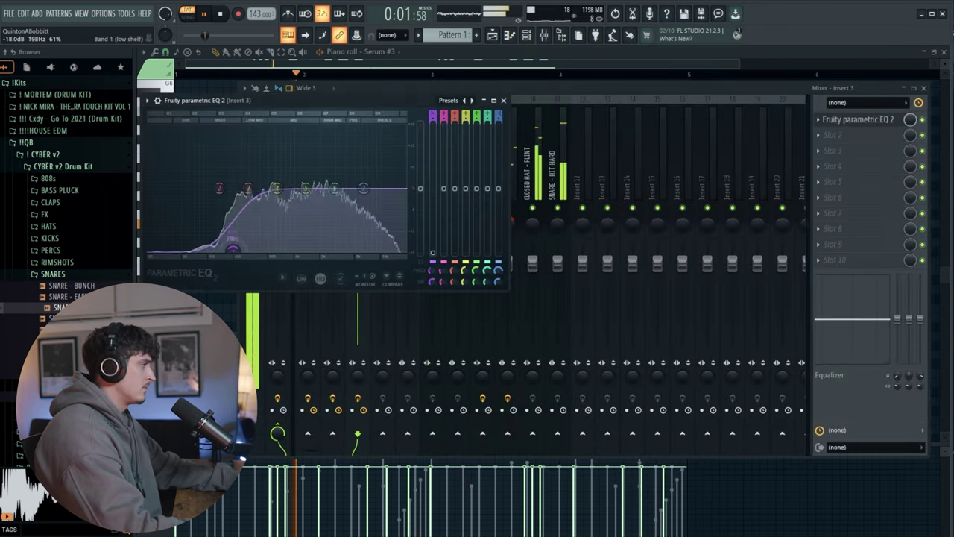
{"action": "left_click_drag", "start_coordinate": [219, 189], "coordinate": [172, 207]}
{"action": "left_click", "coordinate": [504, 100]}
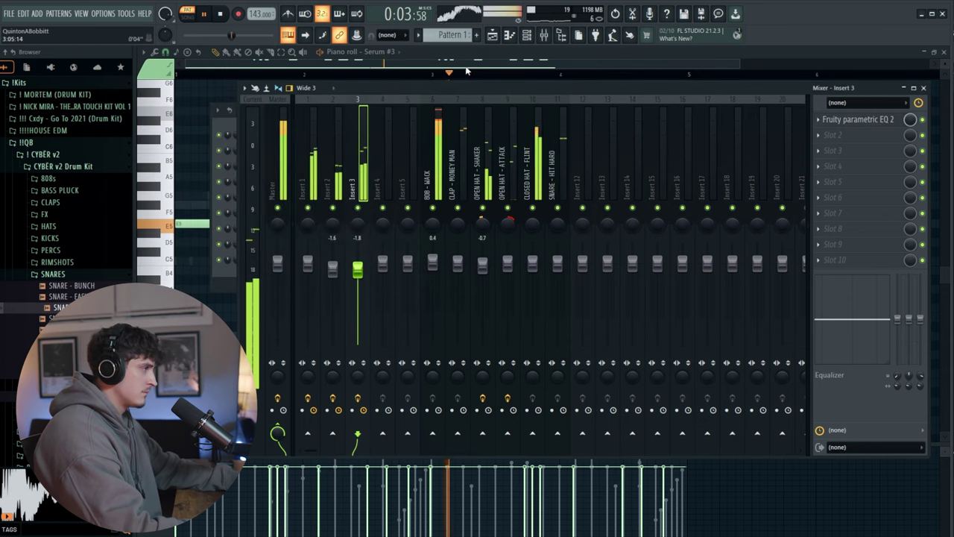
{"action": "left_click", "coordinate": [459, 67]}
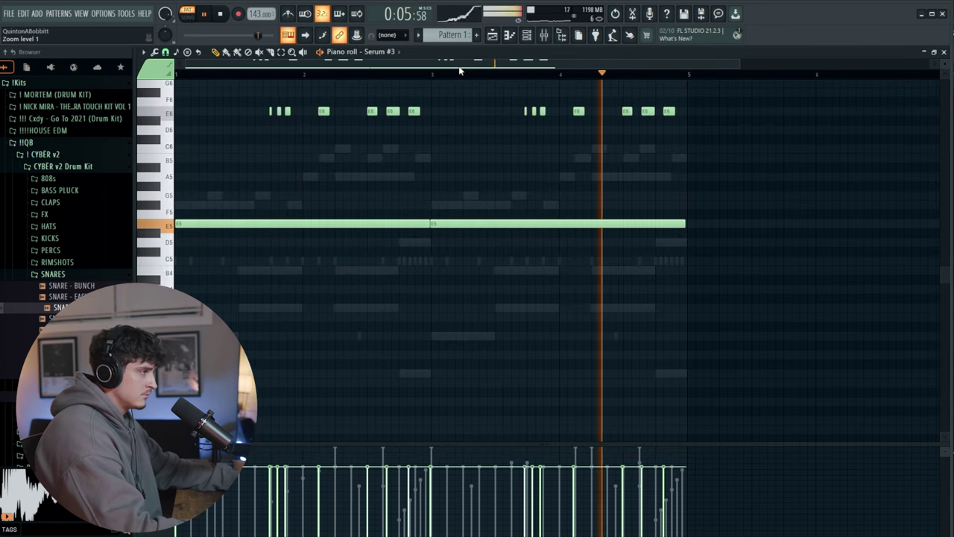
Step: Split Pattern 1 by channel and place the nine resulting patterns at bar 1 on playlist tracks 1 to 9
{"action": "right_click", "coordinate": [176, 85]}
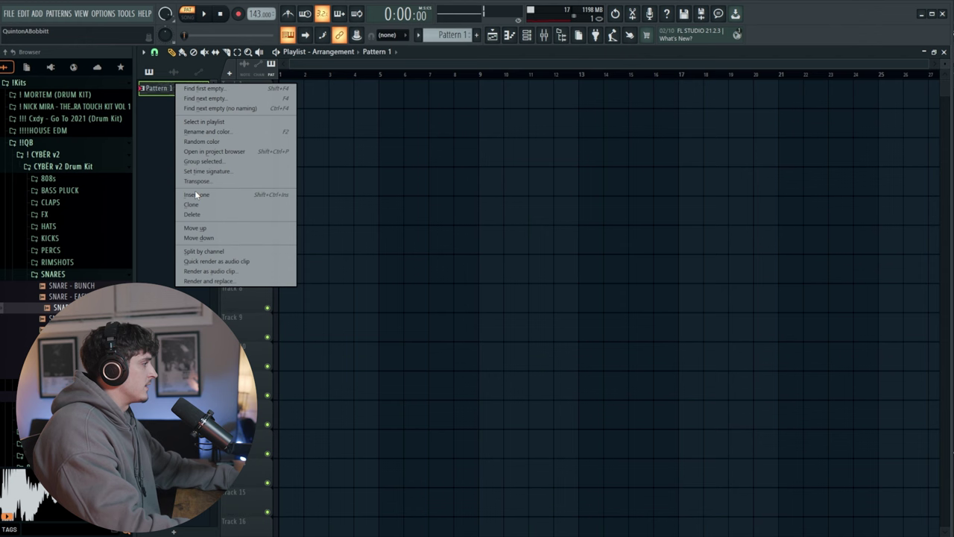
{"action": "left_click", "coordinate": [214, 254]}
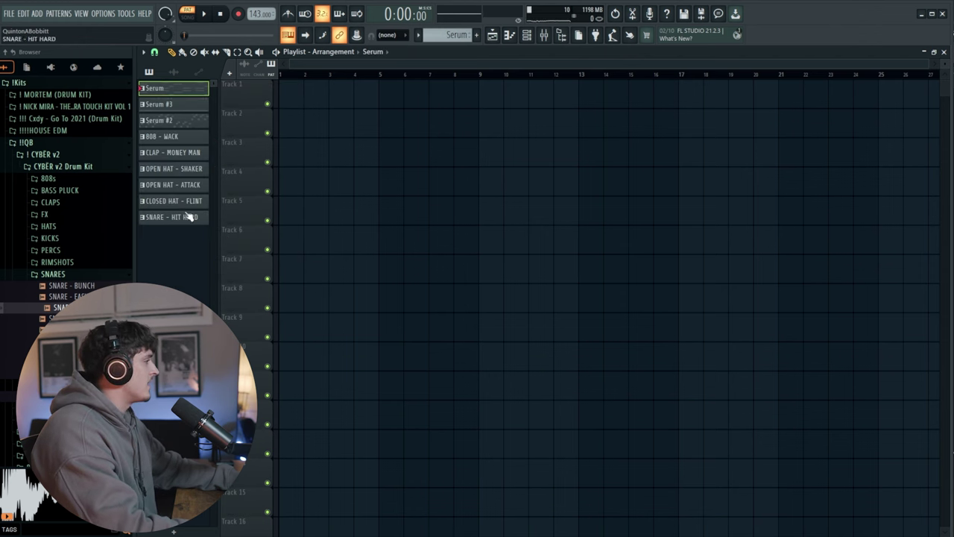
{"action": "left_click_drag", "start_coordinate": [188, 217], "coordinate": [172, 117]}
{"action": "left_click_drag", "start_coordinate": [302, 96], "coordinate": [303, 98]}
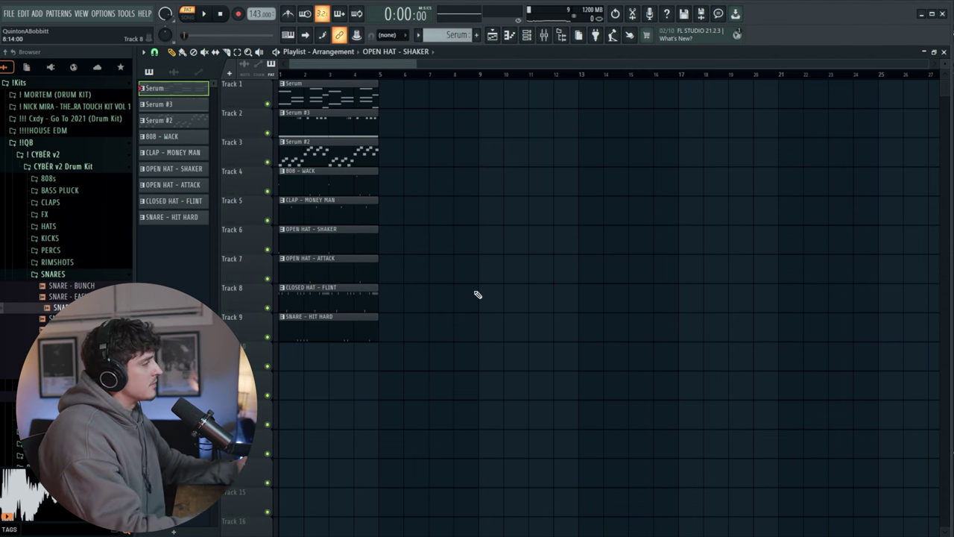
Step: Duplicate all nine four-bar clips four times so the arrangement fills bars 1 to 20, and play the song
{"action": "key", "text": "ctrl+a"}
{"action": "key", "text": "ctrl+b"}
{"action": "key", "text": "ctrl+b"}
{"action": "key", "text": "ctrl+b"}
{"action": "key", "text": "ctrl+b"}
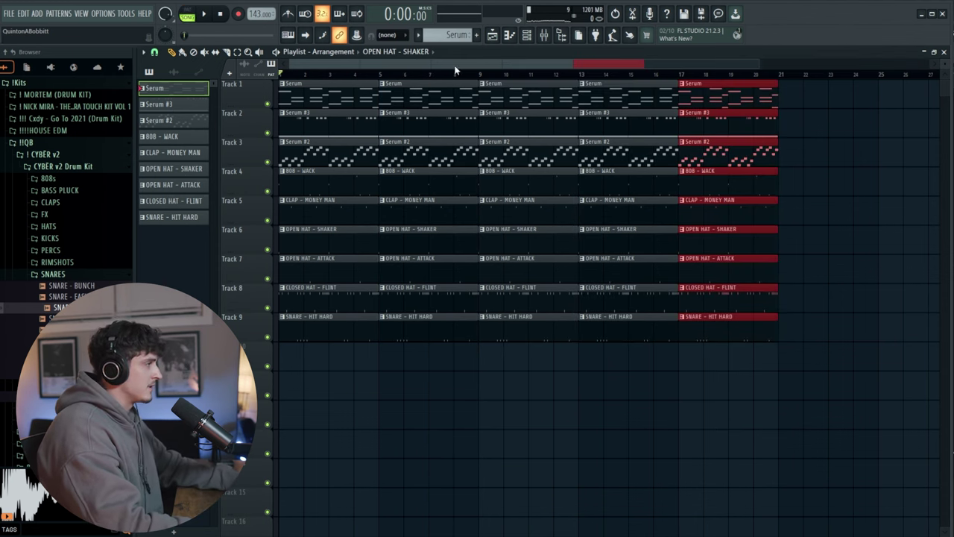
{"action": "key", "text": "space"}
Step: Route mixer inserts 1 through 11 into Insert 12 and select Insert 12
{"action": "left_click", "coordinate": [545, 38]}
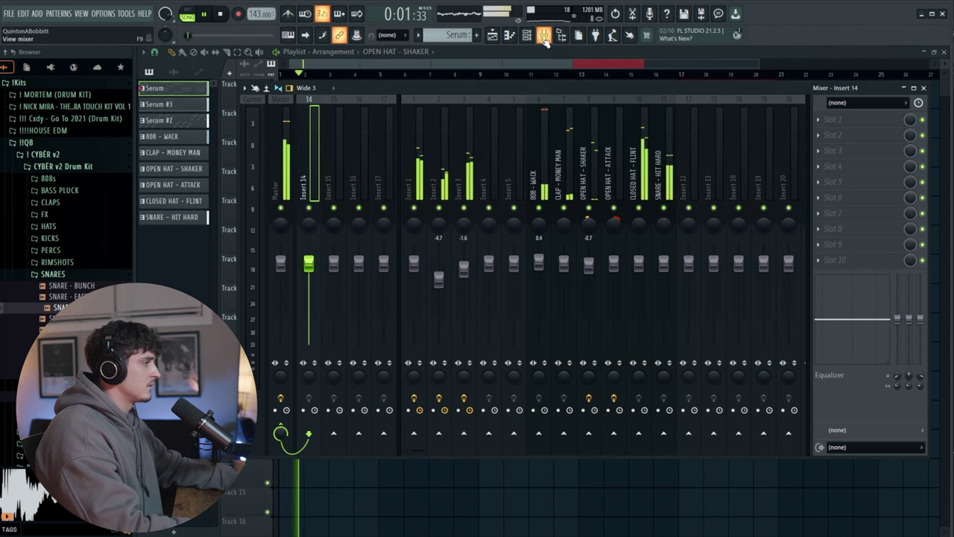
{"action": "left_click_drag", "start_coordinate": [417, 191], "coordinate": [662, 194]}
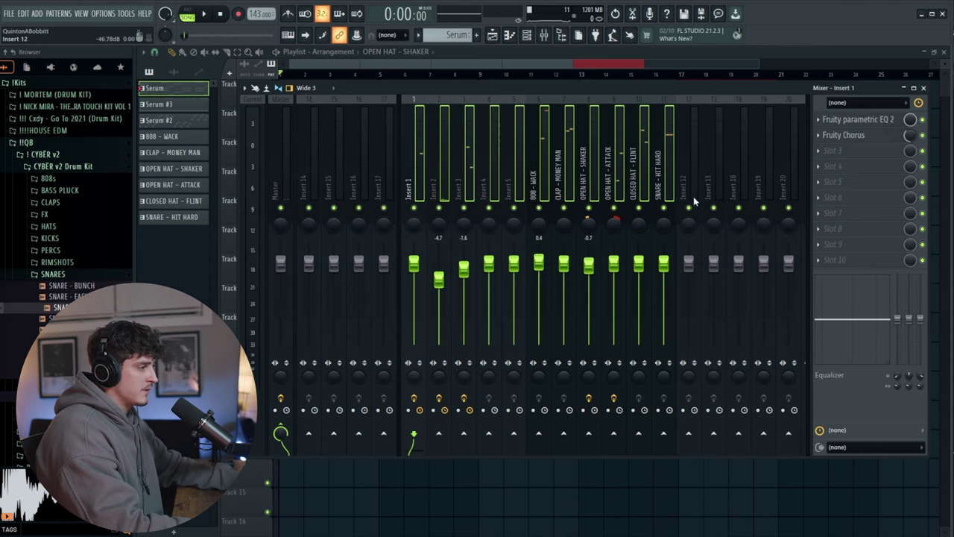
{"action": "left_click", "coordinate": [689, 174]}
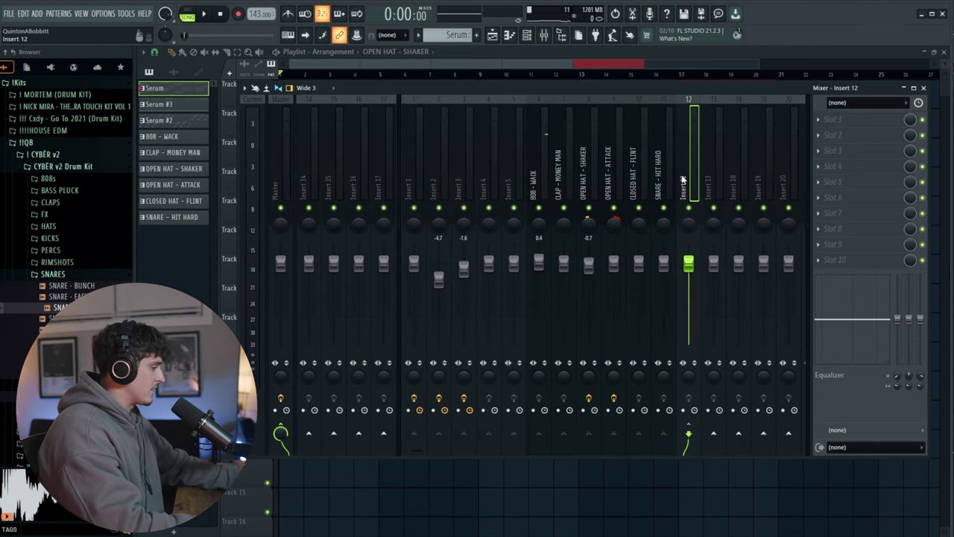
Step: Rename mixer Insert 12 as Beat and add TR5 Classic Clipper to it, setting gain to about 0.2 dB and adjusting the slope
{"action": "key", "text": "F2"}
{"action": "key", "text": "Escape"}
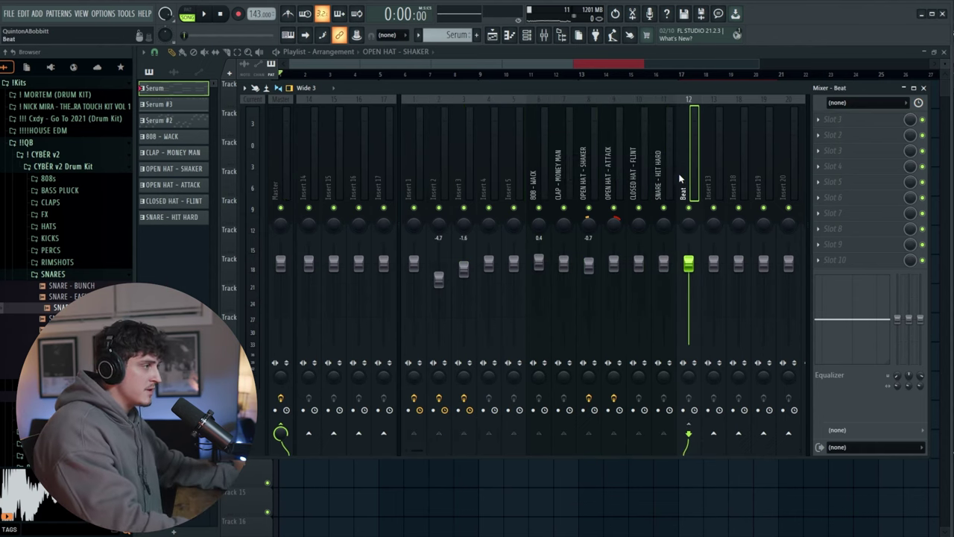
{"action": "left_click", "coordinate": [852, 119]}
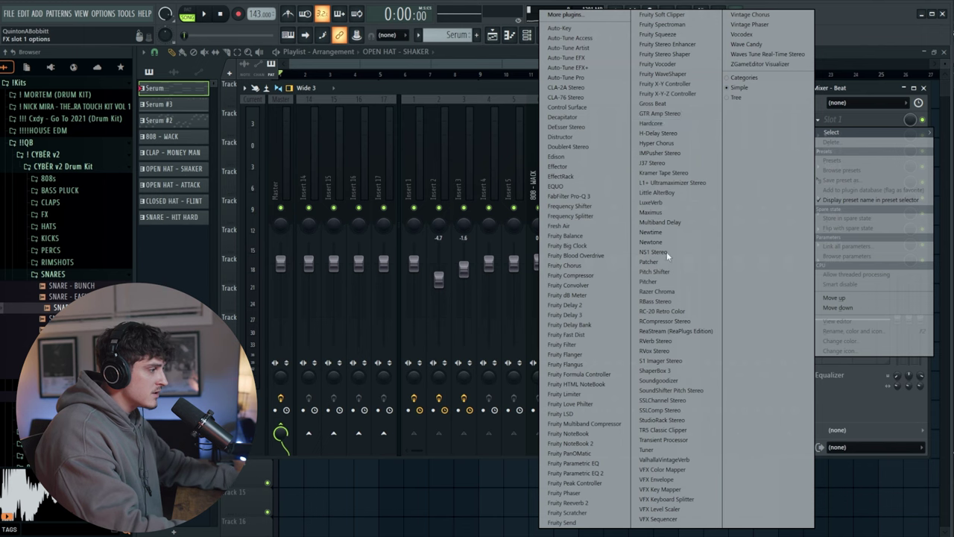
{"action": "left_click", "coordinate": [677, 431]}
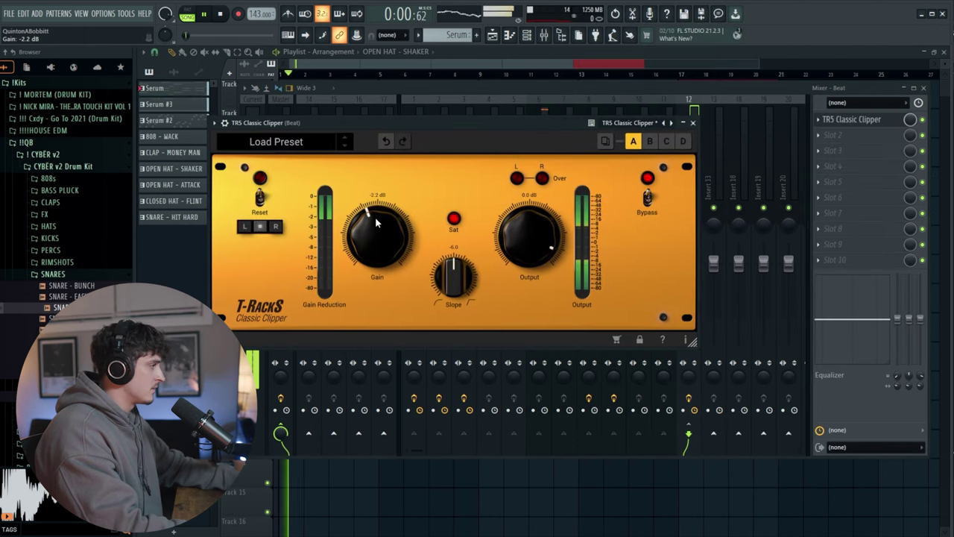
{"action": "left_click_drag", "start_coordinate": [376, 218], "coordinate": [371, 226]}
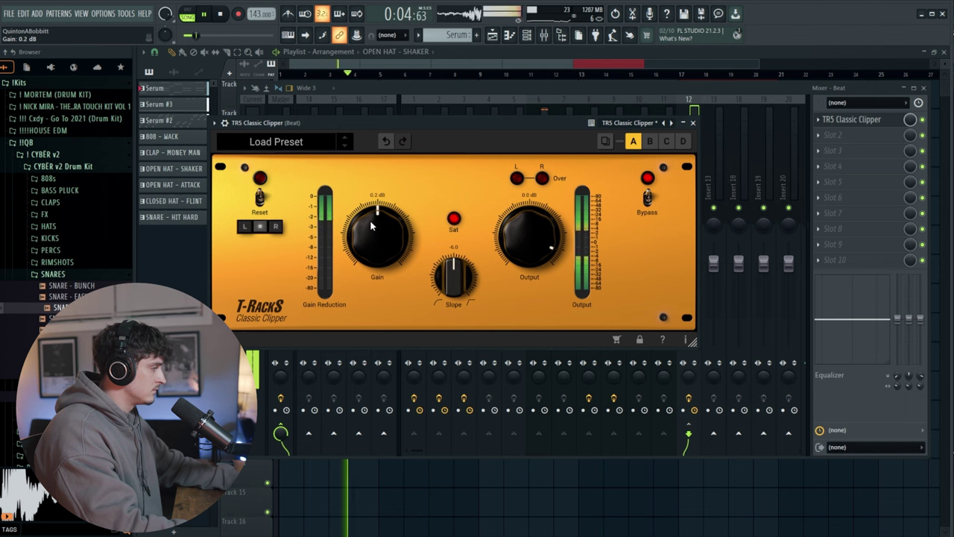
{"action": "left_click_drag", "start_coordinate": [443, 273], "coordinate": [433, 238]}
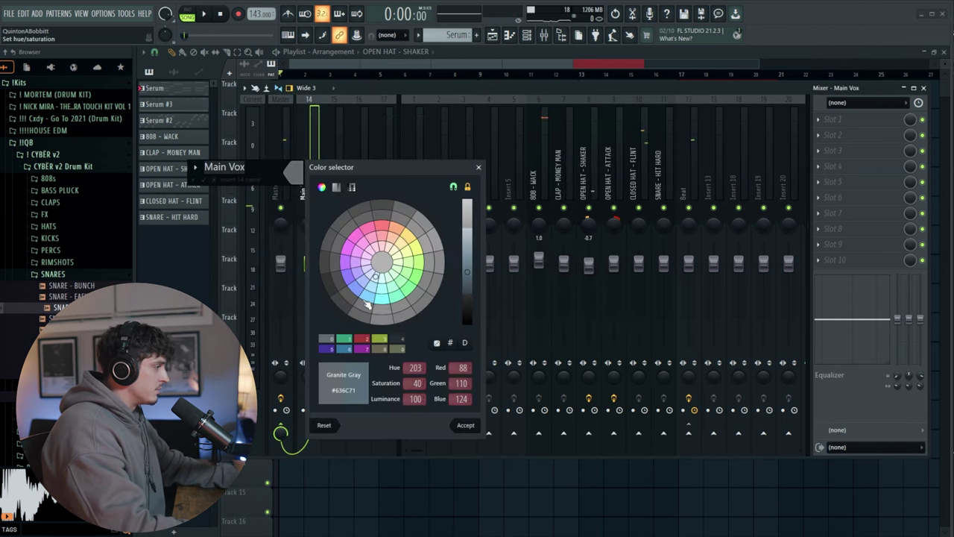
Step: Colour the Main Vox mixer insert blue and assign it to a new playlist audio track
{"action": "left_click", "coordinate": [362, 278]}
{"action": "left_click", "coordinate": [465, 425]}
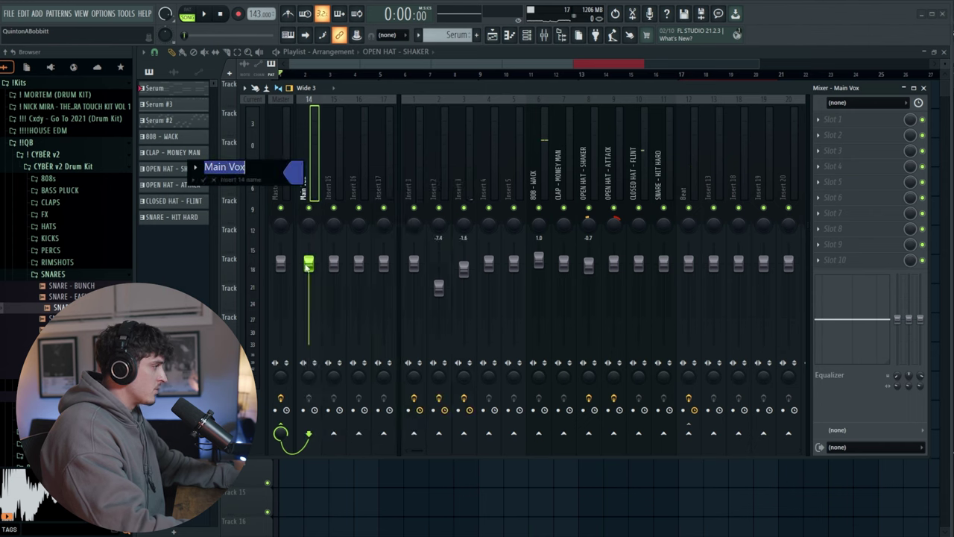
{"action": "left_click", "coordinate": [203, 180]}
{"action": "right_click", "coordinate": [316, 188]}
{"action": "left_click", "coordinate": [358, 138]}
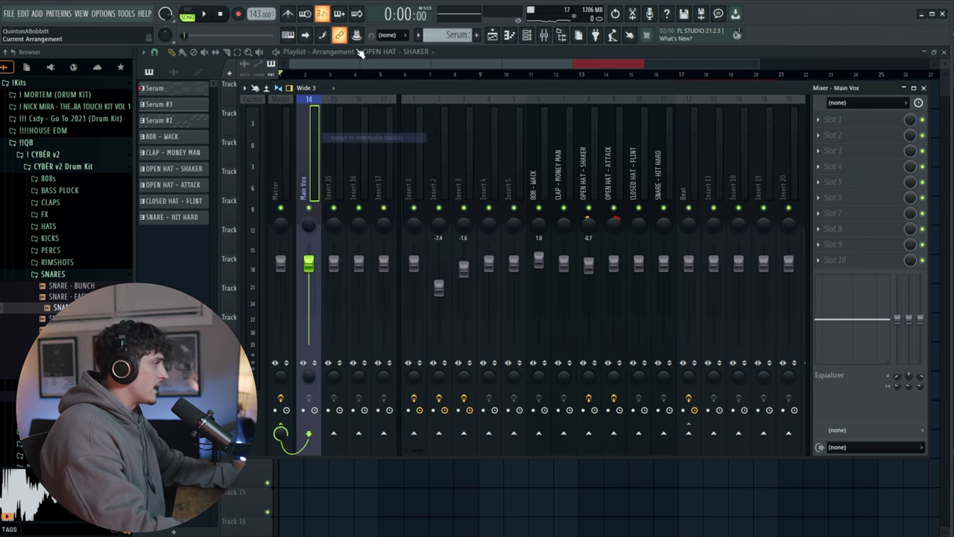
{"action": "left_click", "coordinate": [362, 53]}
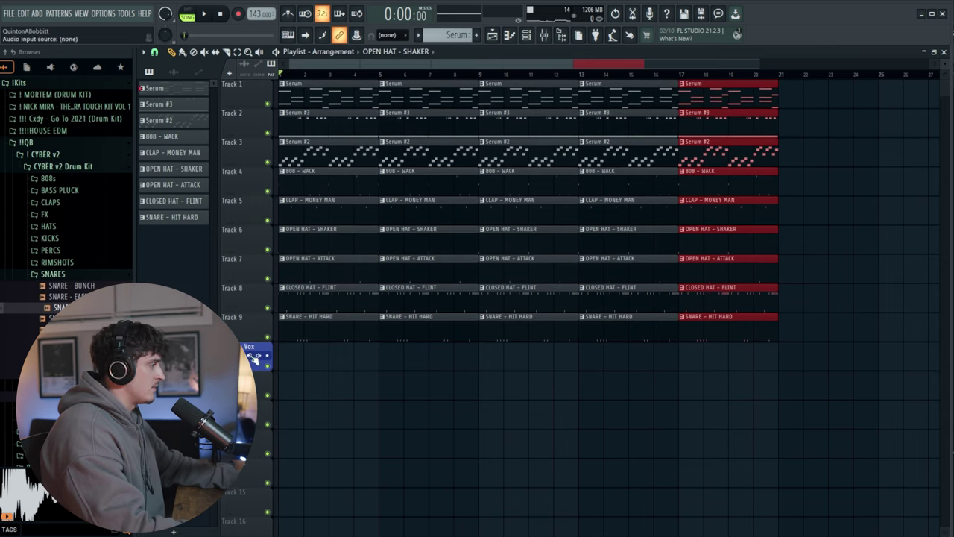
Step: Move the Main Vox audio track up past all the beat tracks to playlist track 1
{"action": "right_click", "coordinate": [237, 359]}
{"action": "left_click", "coordinate": [250, 512]}
{"action": "right_click", "coordinate": [236, 331]}
{"action": "left_click", "coordinate": [250, 513]}
{"action": "right_click", "coordinate": [234, 301]}
{"action": "left_click", "coordinate": [250, 513]}
{"action": "right_click", "coordinate": [236, 273]}
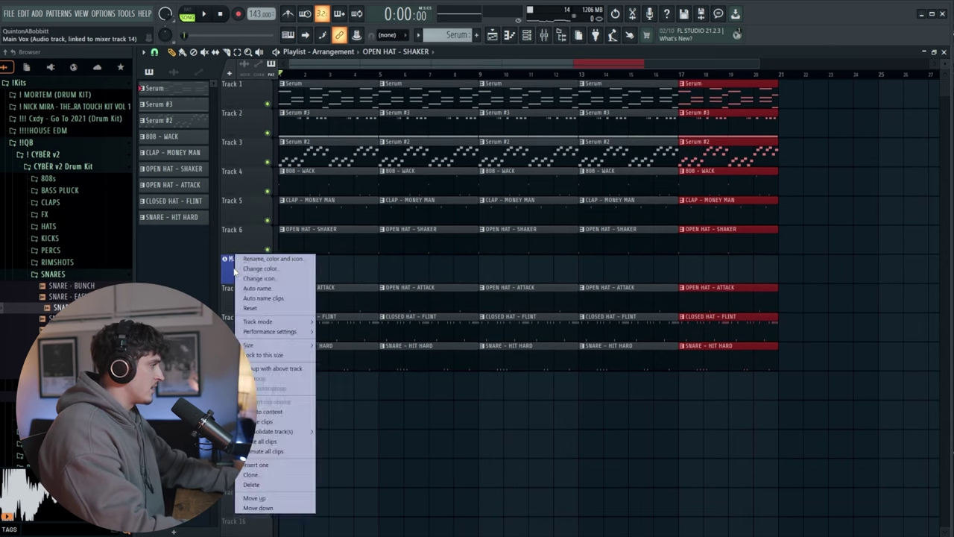
{"action": "left_click", "coordinate": [251, 497]}
{"action": "left_click", "coordinate": [255, 468]}
{"action": "right_click", "coordinate": [235, 197]}
{"action": "left_click", "coordinate": [255, 439]}
{"action": "right_click", "coordinate": [235, 168]}
{"action": "left_click", "coordinate": [255, 410]}
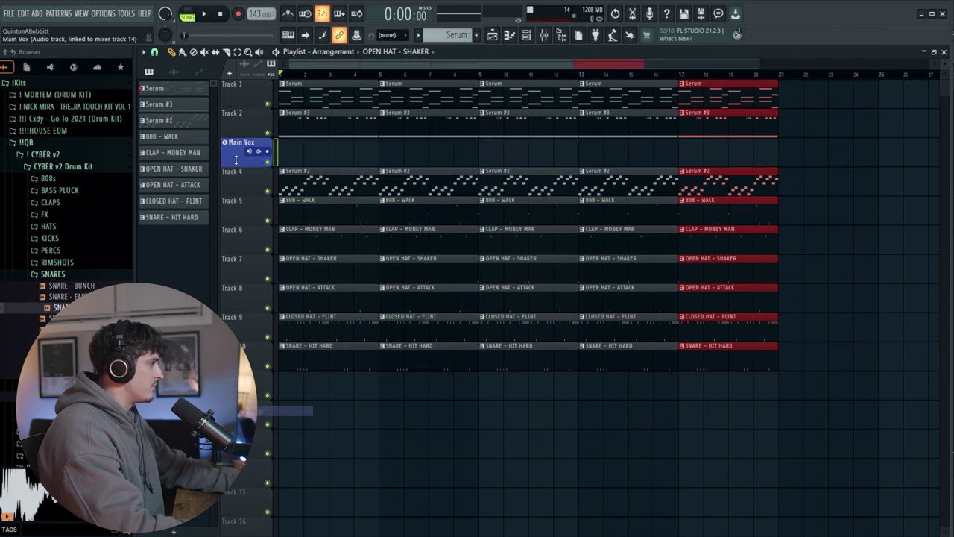
{"action": "right_click", "coordinate": [235, 138]}
{"action": "left_click", "coordinate": [255, 382]}
{"action": "right_click", "coordinate": [232, 132]}
{"action": "left_click", "coordinate": [256, 375]}
Step: Select all the beat clips in the playlist and shift them down two tracks so they start on track 4
{"action": "left_click", "coordinate": [543, 35]}
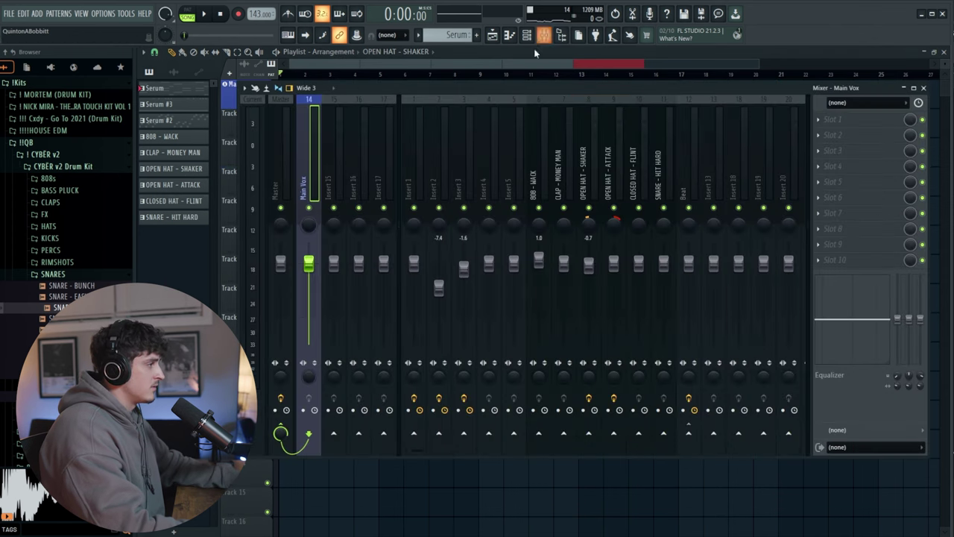
{"action": "left_click", "coordinate": [382, 66]}
{"action": "left_click_drag", "start_coordinate": [806, 430], "coordinate": [245, 113]}
{"action": "key", "text": "shift+Down"}
{"action": "key", "text": "shift+Down"}
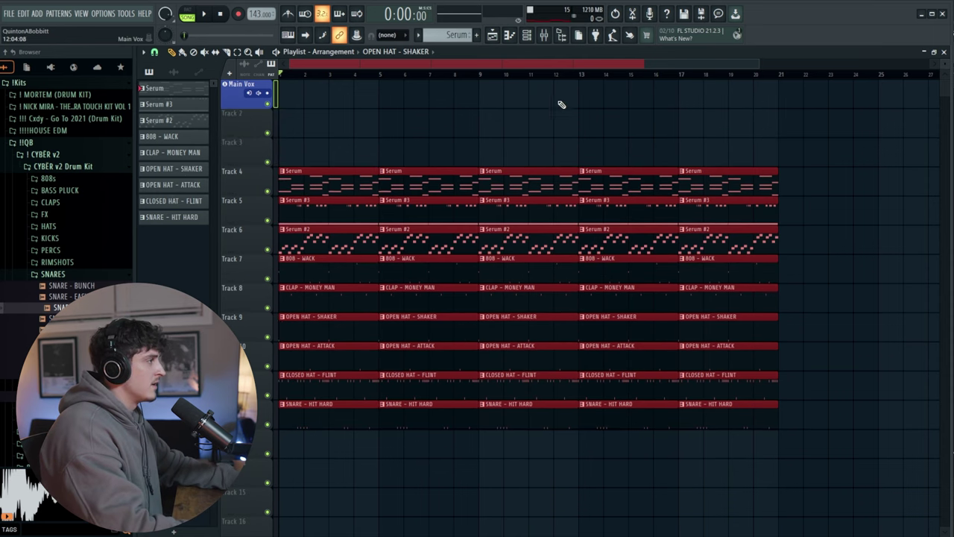
Step: Add Auto-Tune Pro to slot 1 of Main Vox with a retune speed of 0 and review its key choices
{"action": "left_click", "coordinate": [551, 38]}
{"action": "left_click", "coordinate": [842, 119]}
{"action": "mouse_move", "coordinate": [846, 131]}
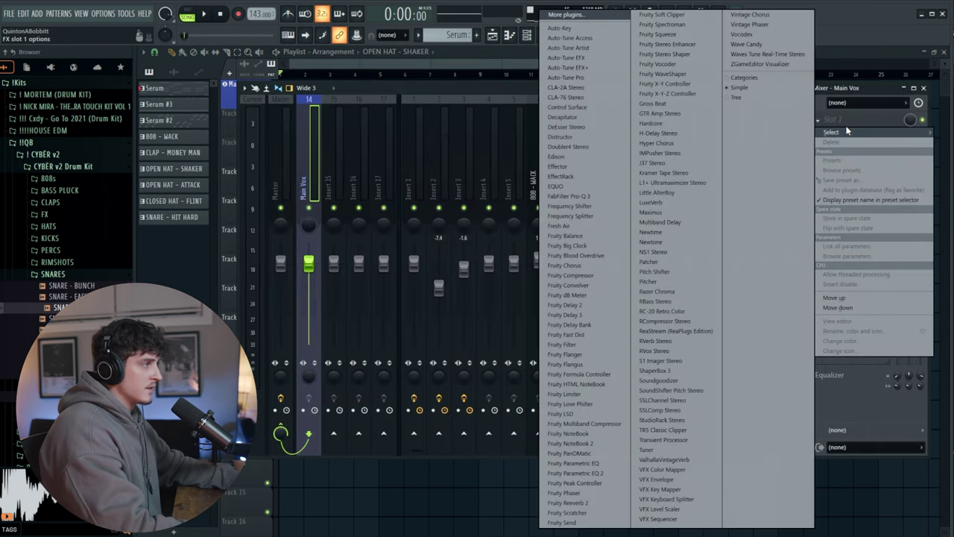
{"action": "left_click", "coordinate": [589, 77]}
{"action": "left_click", "coordinate": [359, 188]}
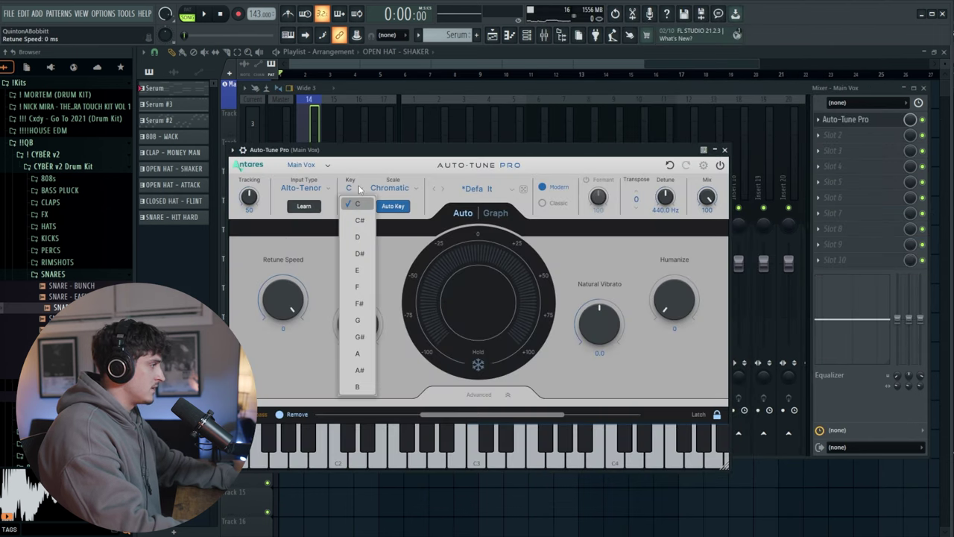
{"action": "left_click", "coordinate": [723, 150]}
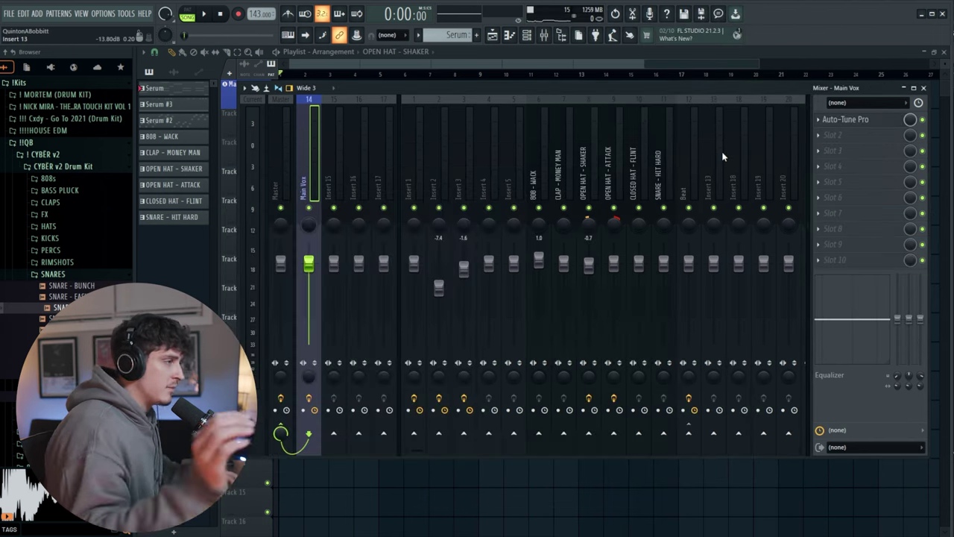
Step: Set the Main Vox audio input to Input 1 and add NS1 Stereo to slot 2 with suppression at 12.7
{"action": "left_click", "coordinate": [856, 102]}
{"action": "left_click", "coordinate": [854, 141]}
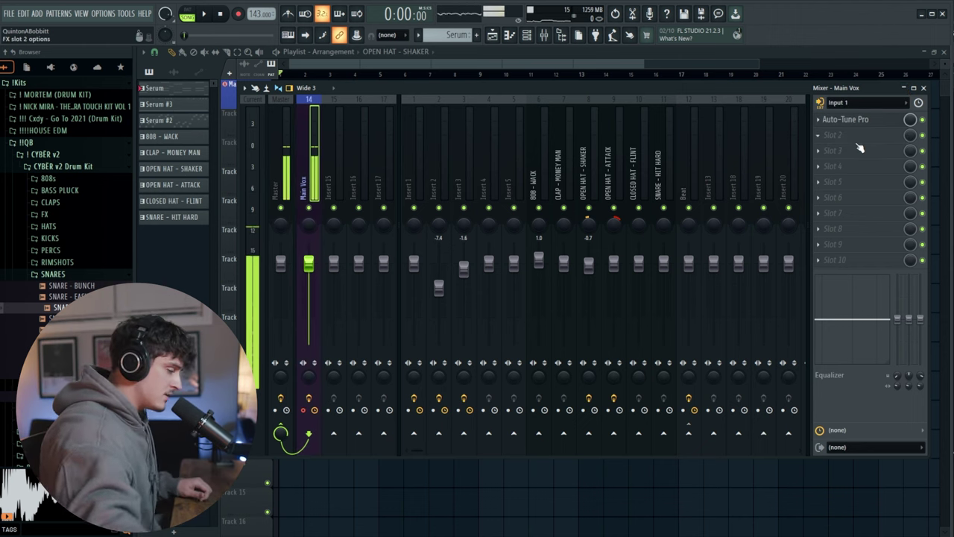
{"action": "left_click", "coordinate": [859, 141]}
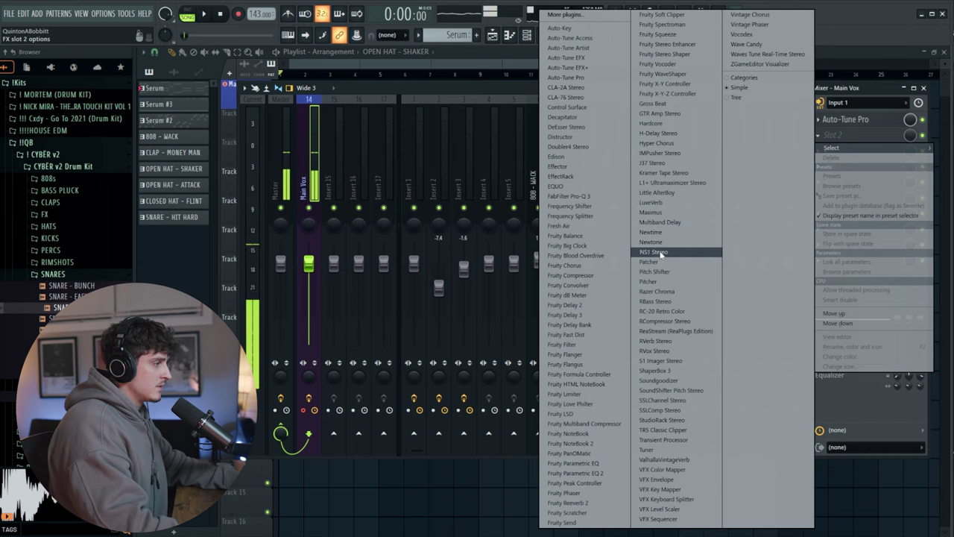
{"action": "left_click", "coordinate": [660, 252]}
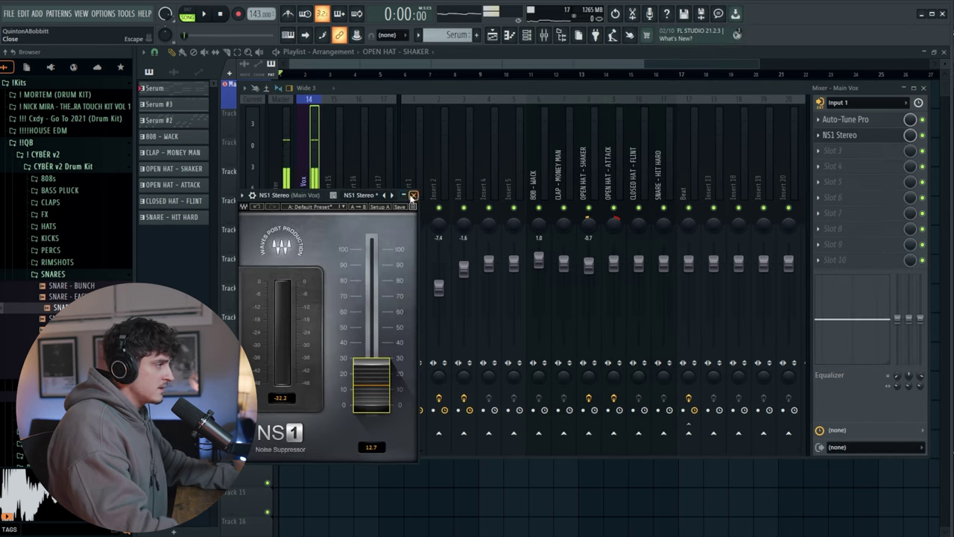
{"action": "left_click", "coordinate": [412, 195]}
Step: Add FabFilter Pro-Q 3 to slot 3 of Main Vox and load the yeat preset
{"action": "left_click", "coordinate": [833, 150]}
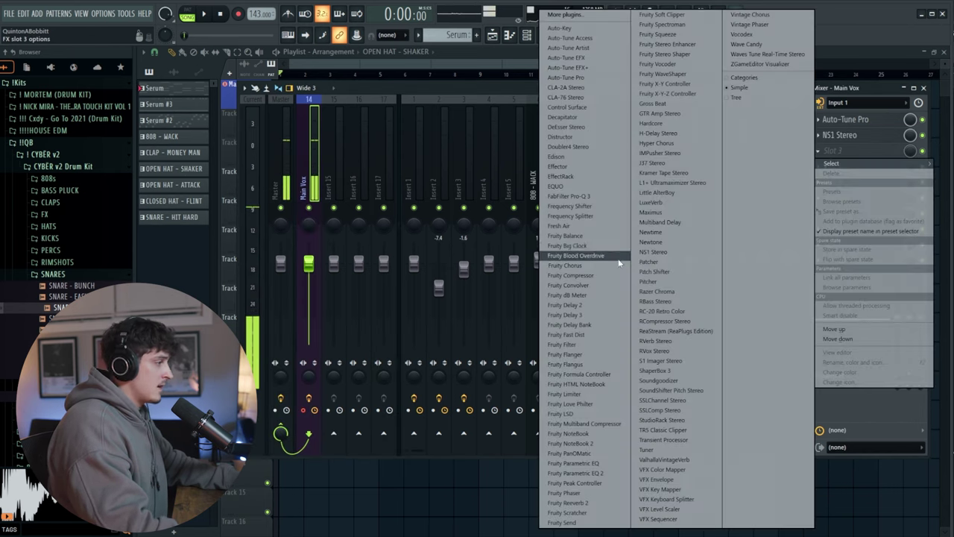
{"action": "left_click", "coordinate": [570, 196]}
{"action": "left_click", "coordinate": [505, 117]}
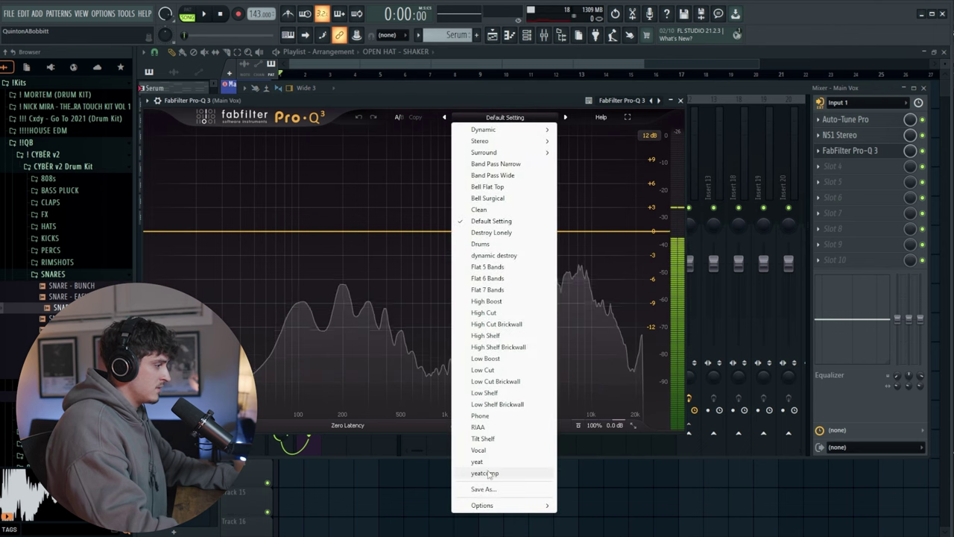
{"action": "left_click", "coordinate": [486, 473]}
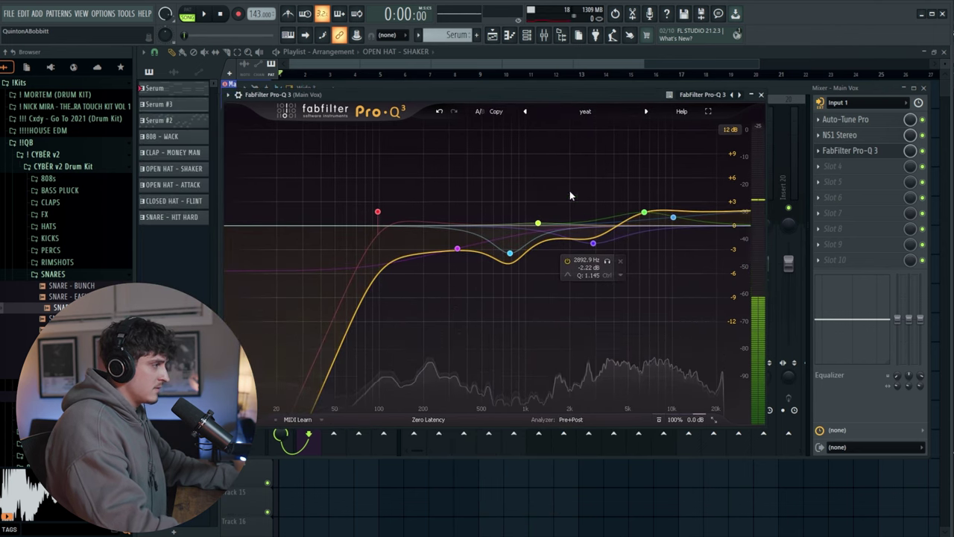
Step: Boost the Pro-Q 3 midrange bell to about +5 dB near 900 Hz and set the low shelf gain to about -4.6 dB
{"action": "left_click", "coordinate": [377, 213]}
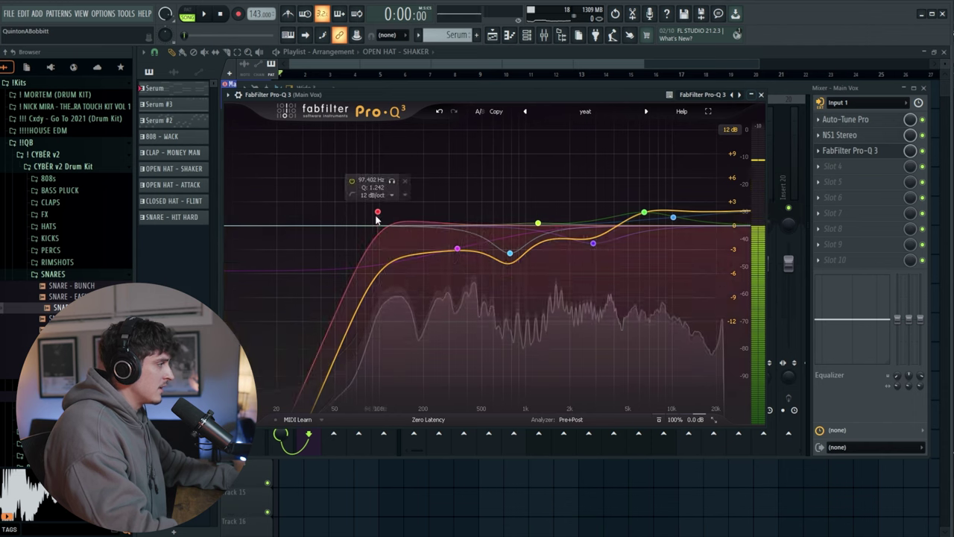
{"action": "left_click_drag", "start_coordinate": [459, 249], "coordinate": [520, 187]}
{"action": "left_click_drag", "start_coordinate": [467, 245], "coordinate": [471, 245]}
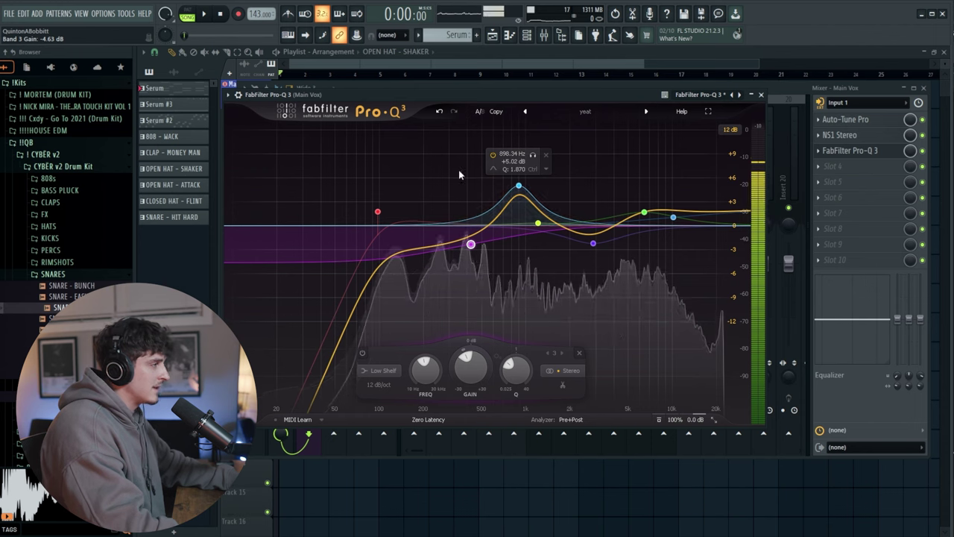
{"action": "left_click_drag", "start_coordinate": [519, 186], "coordinate": [517, 189]}
{"action": "key", "text": "Escape"}
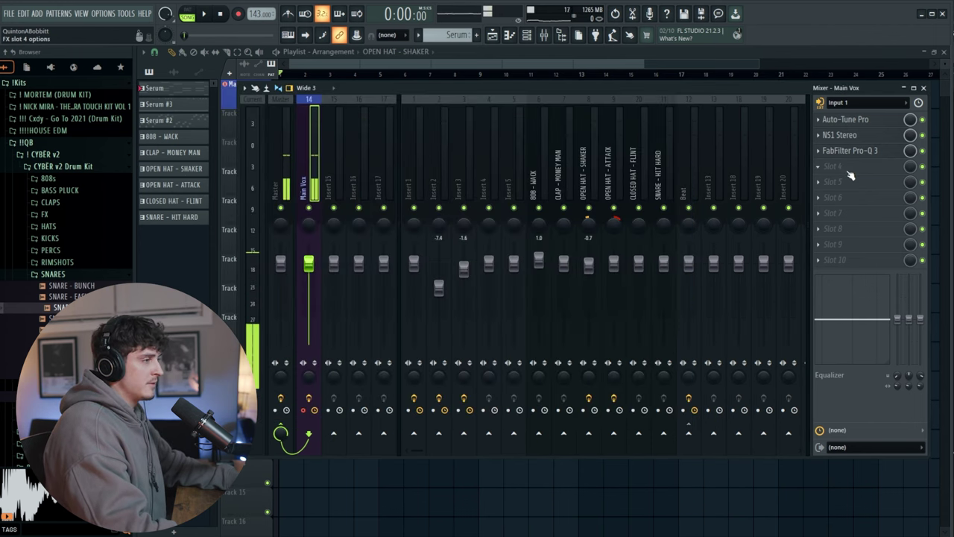
Step: Add RCompressor Stereo with threshold -23.2, ratio 2.84, attack 3.39 and release 9.71, plus SSLChannel Stereo with LF gain -2.4 dB, to Main Vox
{"action": "left_click", "coordinate": [847, 168]}
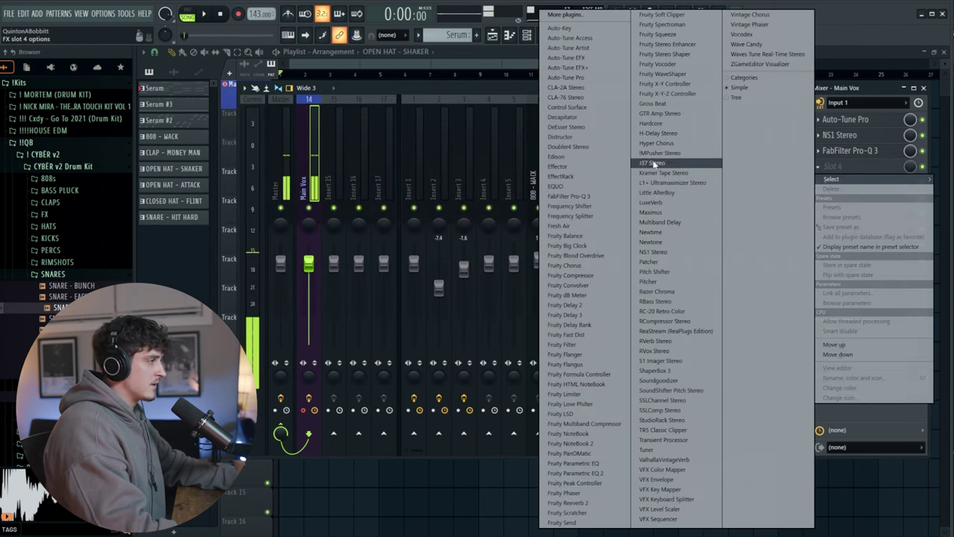
{"action": "left_click", "coordinate": [677, 321]}
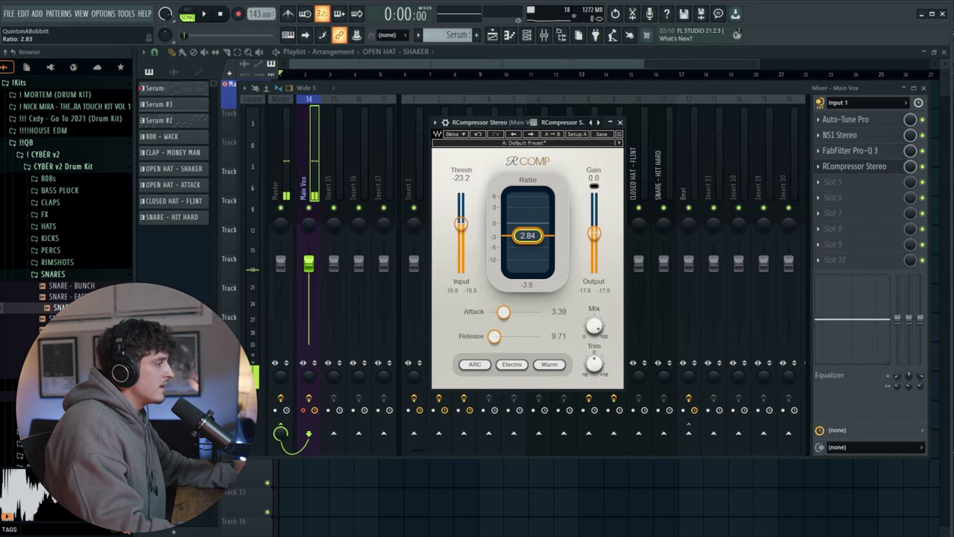
{"action": "left_click", "coordinate": [620, 123]}
{"action": "left_click", "coordinate": [848, 182]}
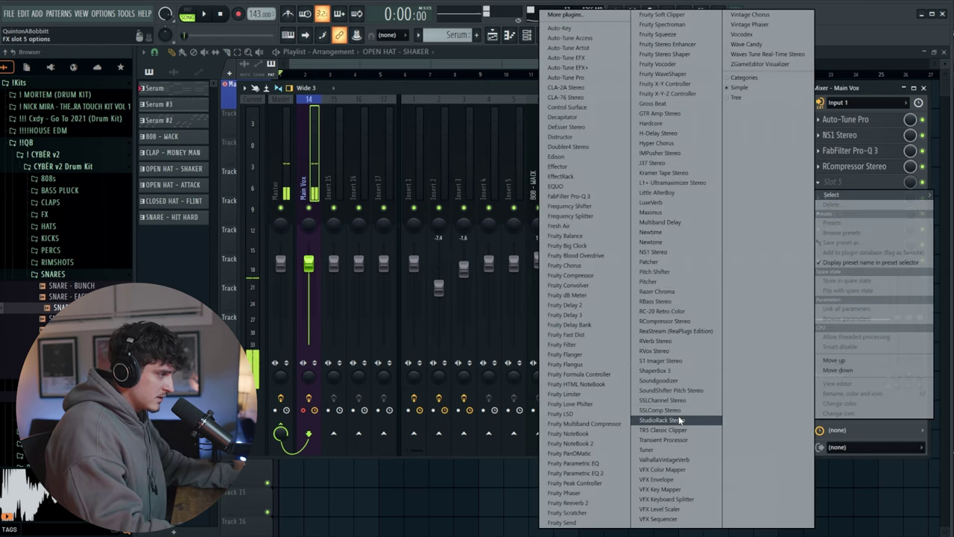
{"action": "left_click", "coordinate": [661, 401]}
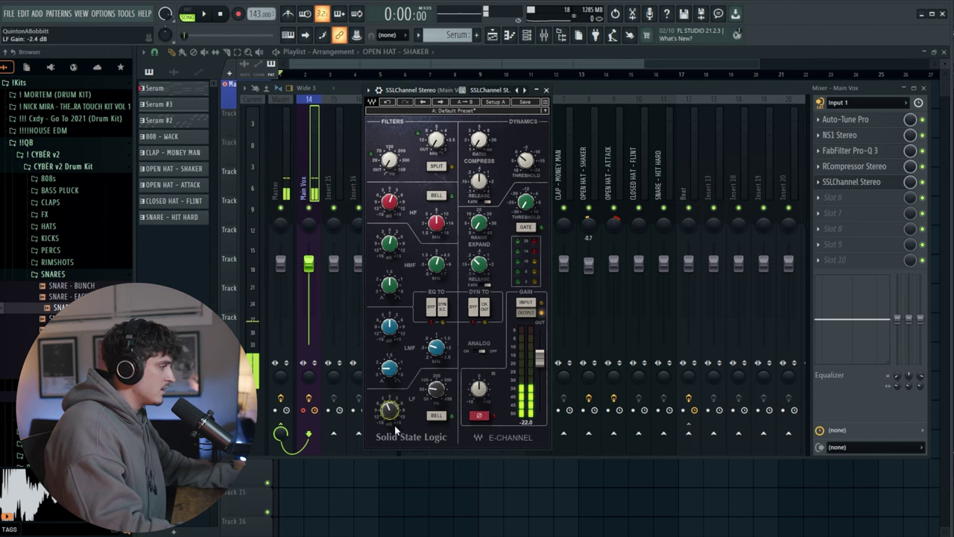
Step: Add CLA-76 Stereo with input at -19.7 to slot 6 and Fresh Air with Mid Air about 23% to slot 7 of Main Vox
{"action": "left_click", "coordinate": [817, 196]}
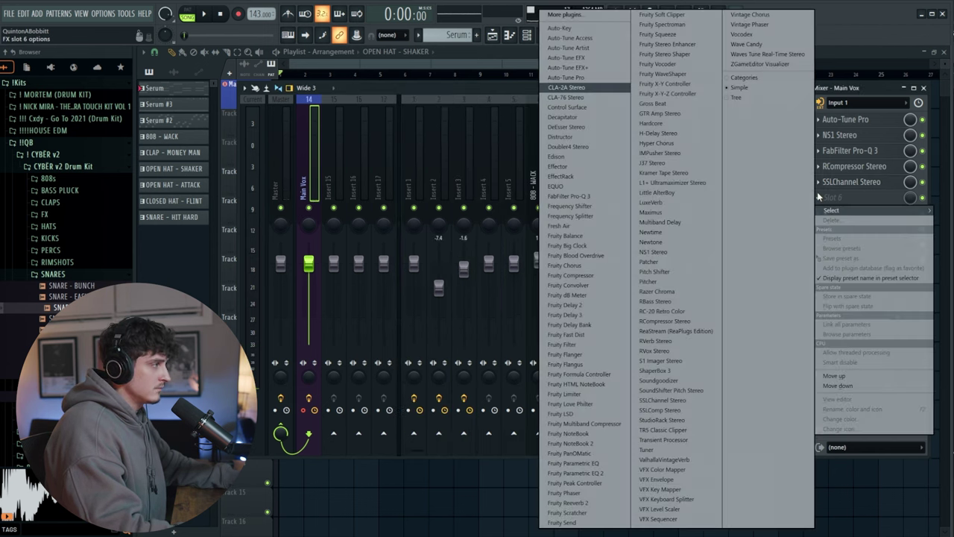
{"action": "left_click", "coordinate": [589, 97]}
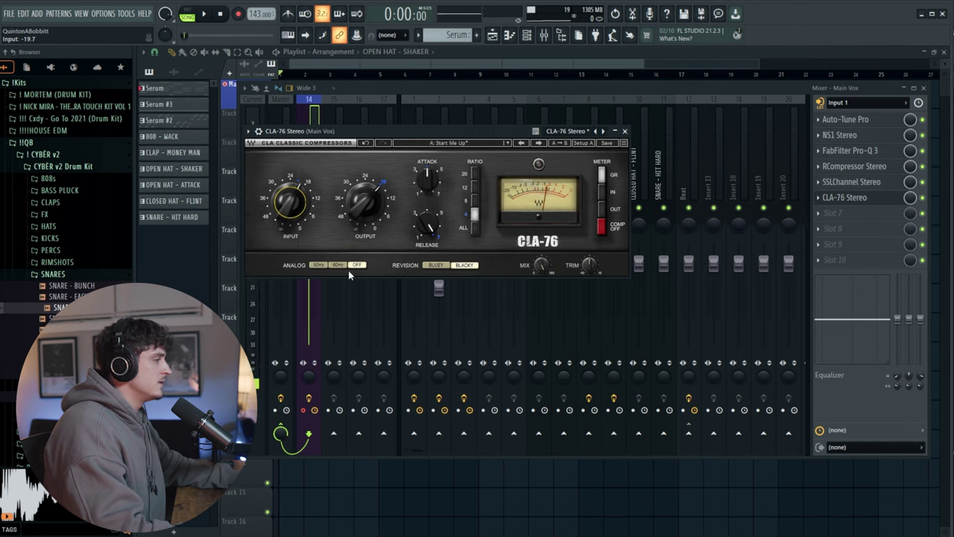
{"action": "left_click_drag", "start_coordinate": [405, 132], "coordinate": [461, 128]}
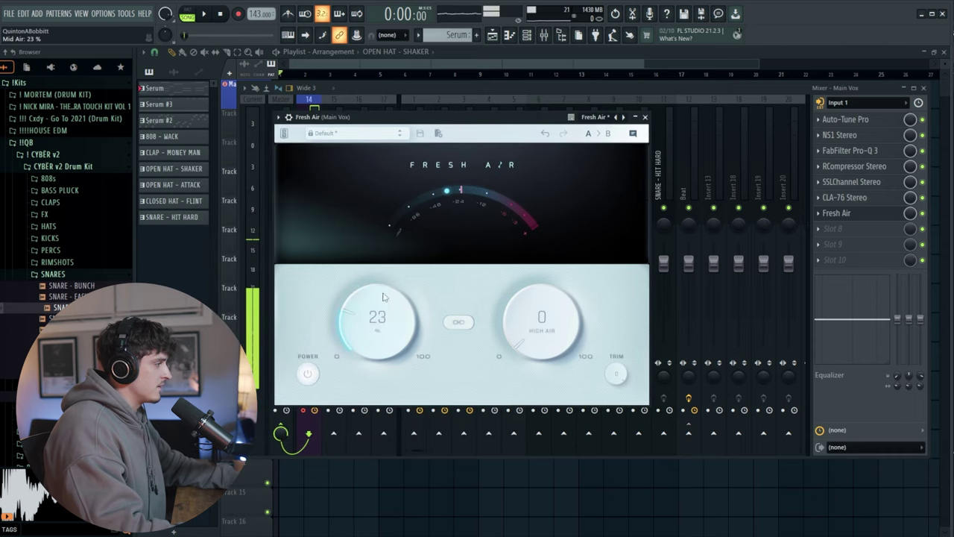
{"action": "left_click", "coordinate": [646, 118]}
Step: Add DeEsser Stereo to slot 8 and Fruity Flangus at a reduced mix level to slot 9 of Main Vox
{"action": "left_click", "coordinate": [842, 228]}
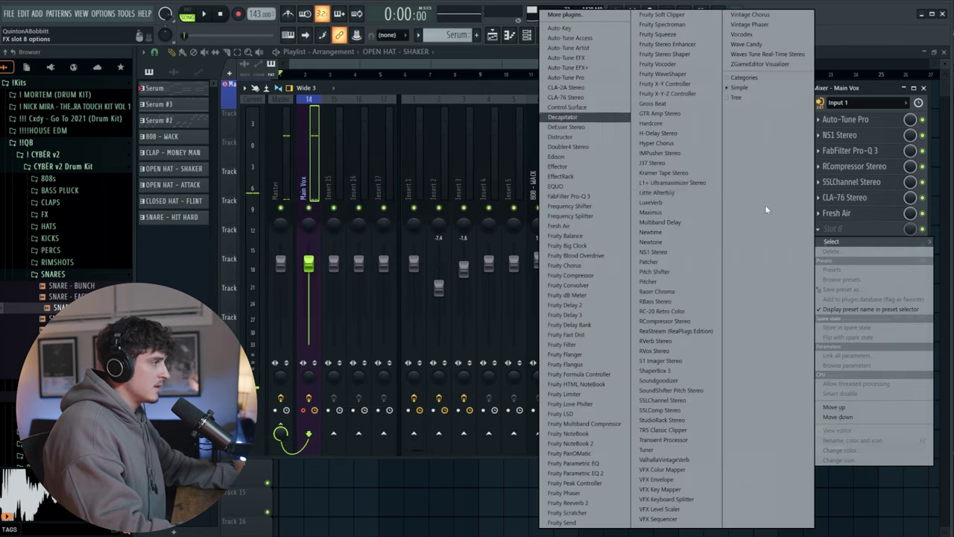
{"action": "left_click", "coordinate": [582, 126]}
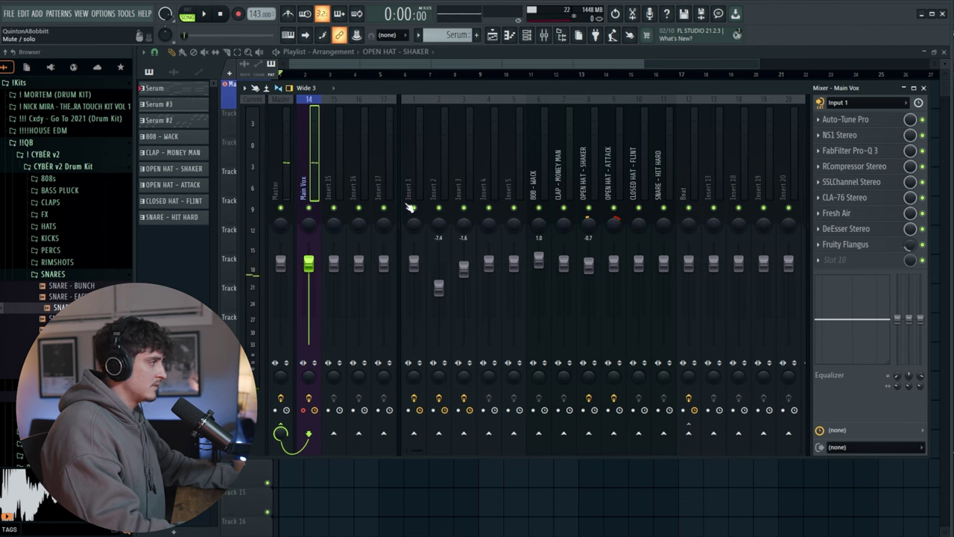
Step: Rename mixer Insert 16 as verb and select Insert 17
{"action": "left_click", "coordinate": [362, 193]}
{"action": "key", "text": "F2"}
{"action": "type", "text": "ver"}
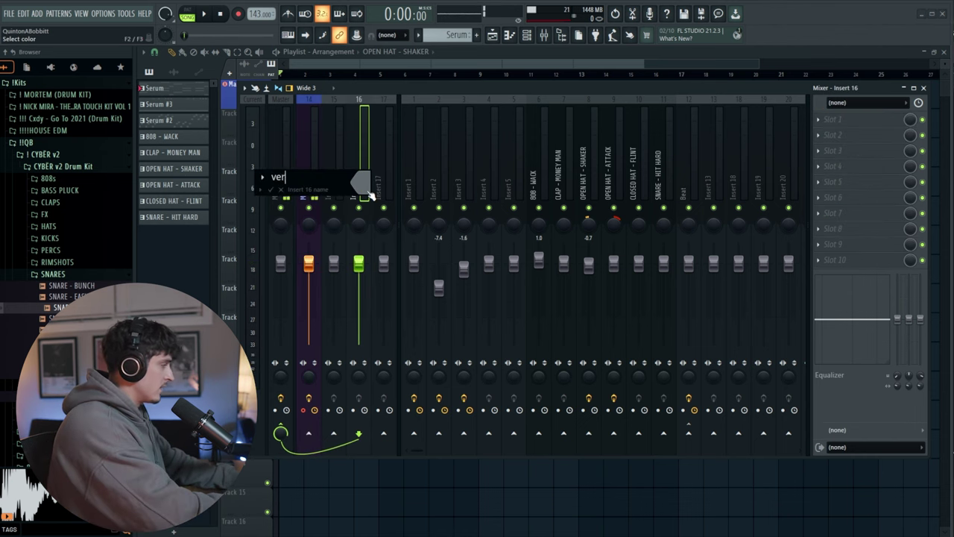
{"action": "type", "text": "b"}
{"action": "key", "text": "Return"}
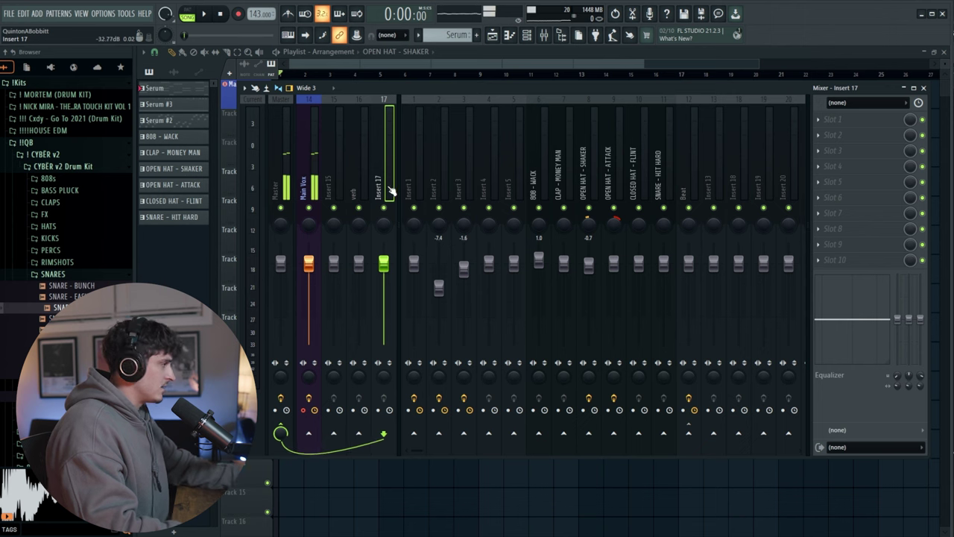
Step: Rename mixer Insert 17 as delay
{"action": "key", "text": "F2"}
{"action": "type", "text": "delay"}
{"action": "key", "text": "Return"}
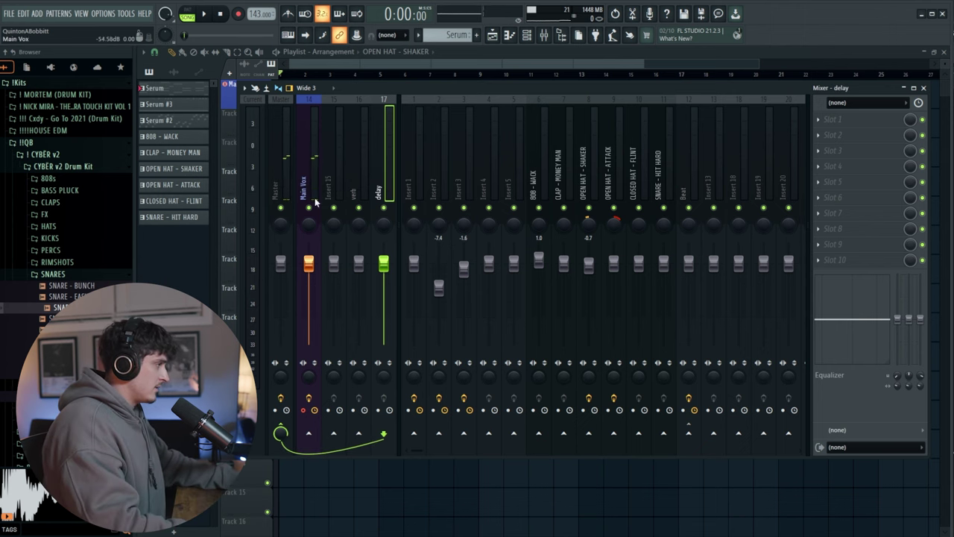
Step: Add ValhallaVintageVerb to slot 1 of the verb track with mix 100%, decay 1.59 s, LowCut 520 Hz and color NOW
{"action": "left_click", "coordinate": [314, 200]}
{"action": "left_click", "coordinate": [365, 197]}
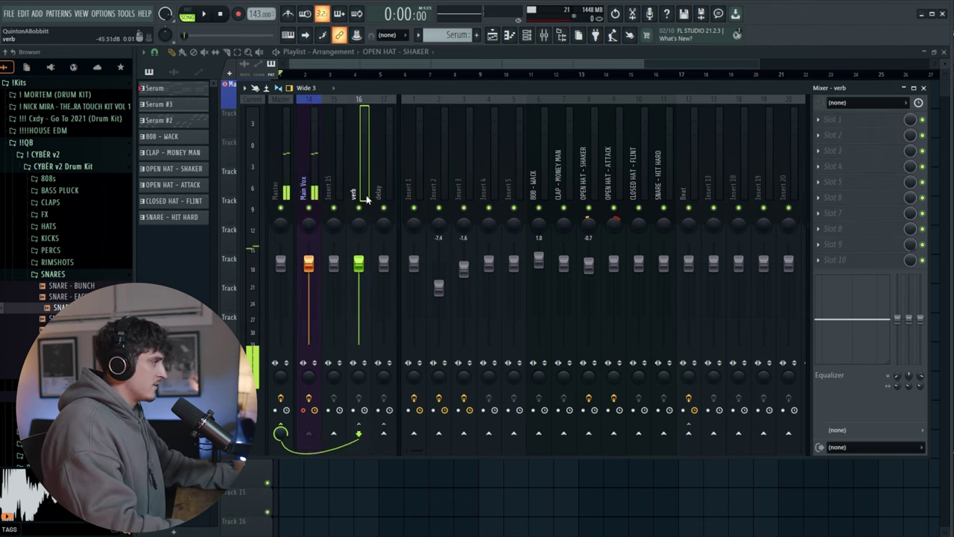
{"action": "left_click", "coordinate": [838, 121]}
{"action": "left_click", "coordinate": [664, 459]}
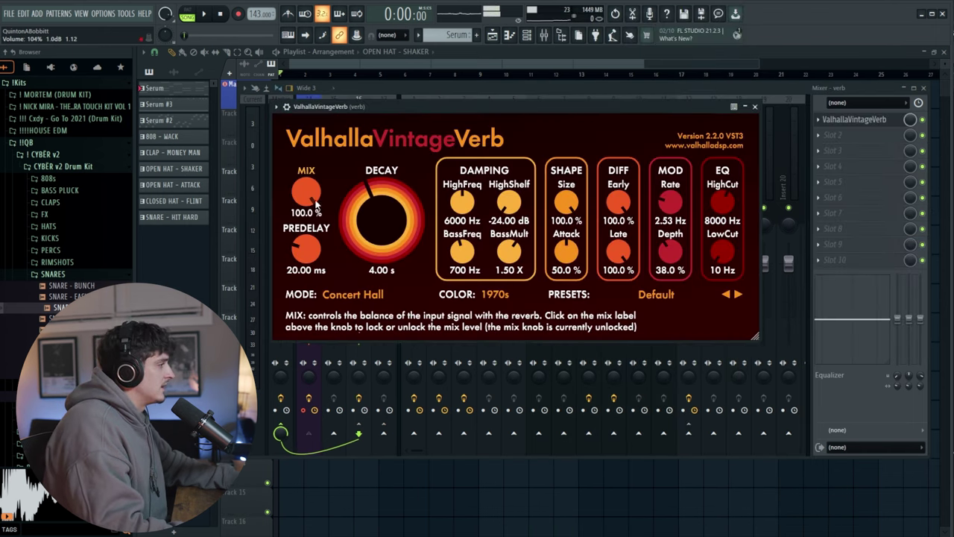
{"action": "left_click_drag", "start_coordinate": [305, 192], "coordinate": [292, 273]}
{"action": "left_click_drag", "start_coordinate": [367, 181], "coordinate": [356, 193]}
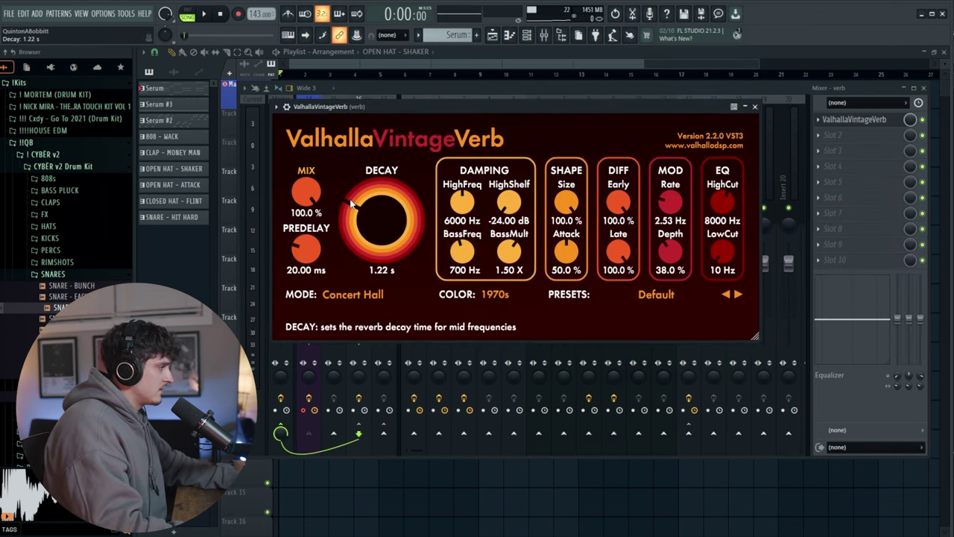
{"action": "left_click_drag", "start_coordinate": [721, 252], "coordinate": [717, 222]}
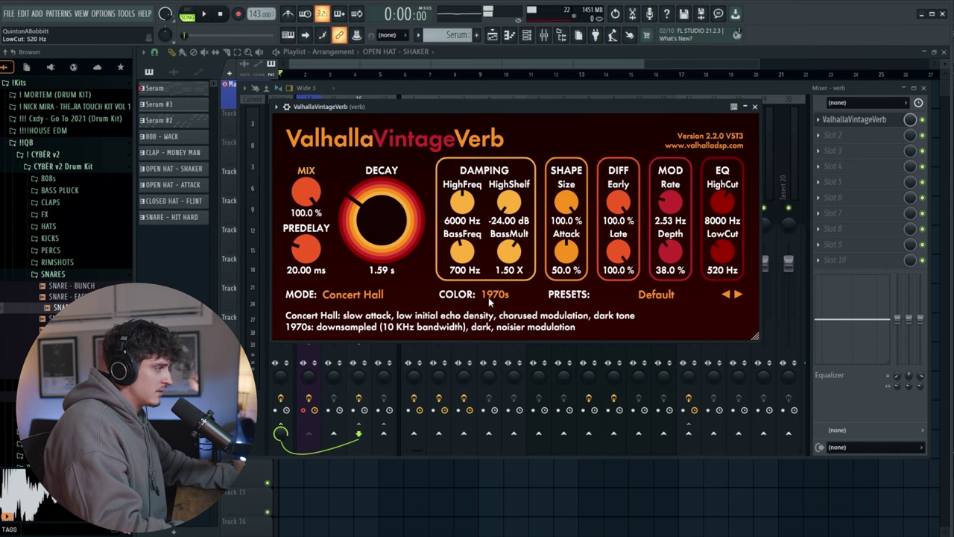
{"action": "left_click", "coordinate": [504, 333]}
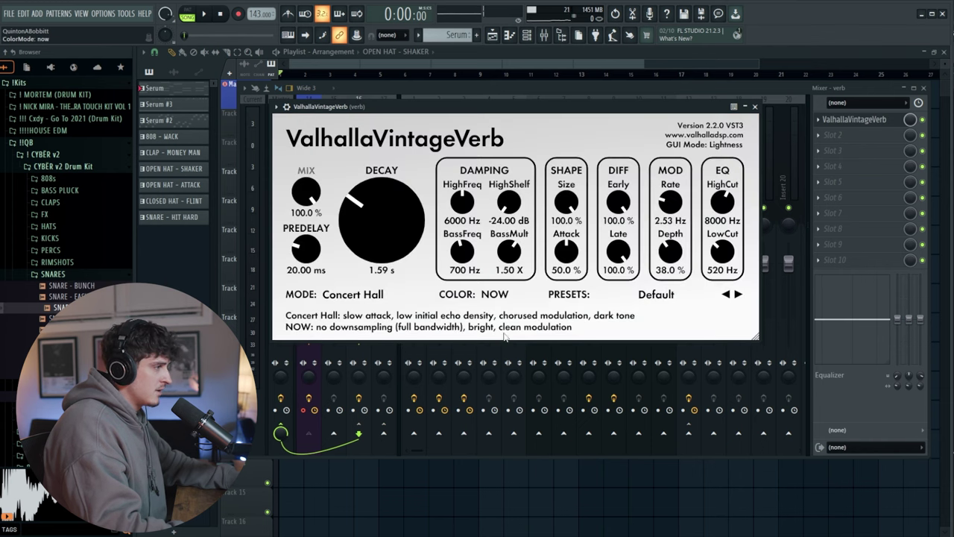
{"action": "left_click", "coordinate": [755, 107]}
Step: Add Fruity Chorus to slot 2 of the verb track
{"action": "left_click", "coordinate": [833, 135]}
{"action": "left_click", "coordinate": [583, 268]}
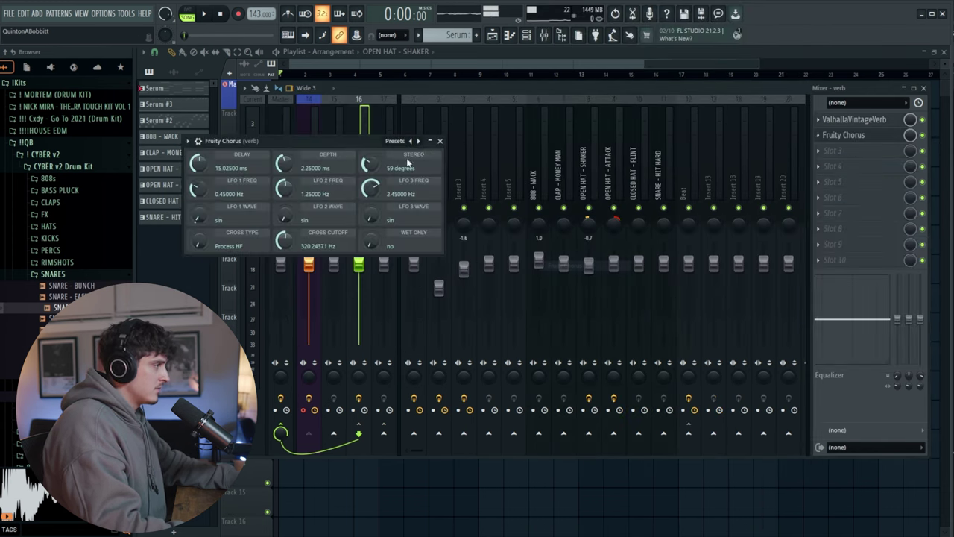
{"action": "left_click", "coordinate": [439, 140]}
Step: Load H-Delay Stereo in ping-pong mode at 1/4 on the delay track, followed by Fruity Chorus at a reduced mix level in slot 2
{"action": "left_click", "coordinate": [313, 190]}
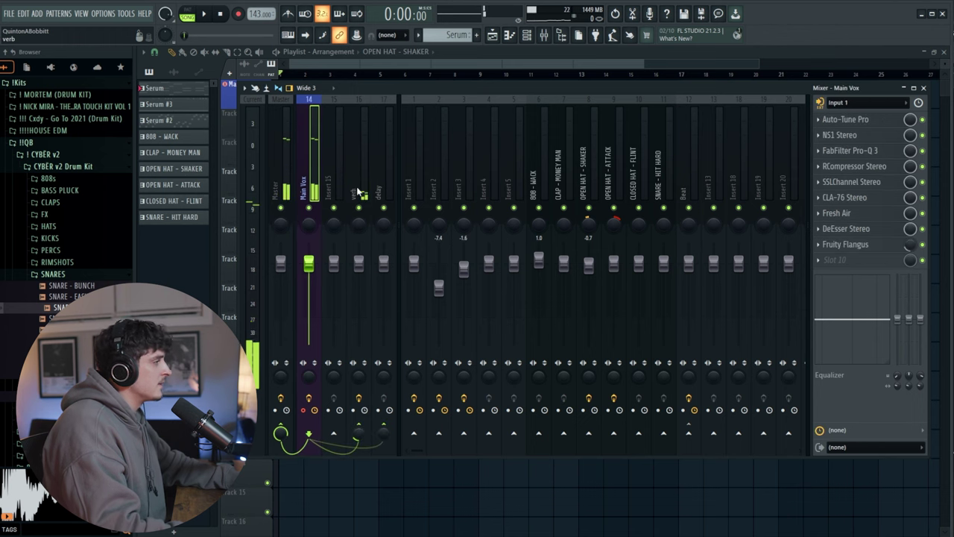
{"action": "left_click", "coordinate": [384, 191]}
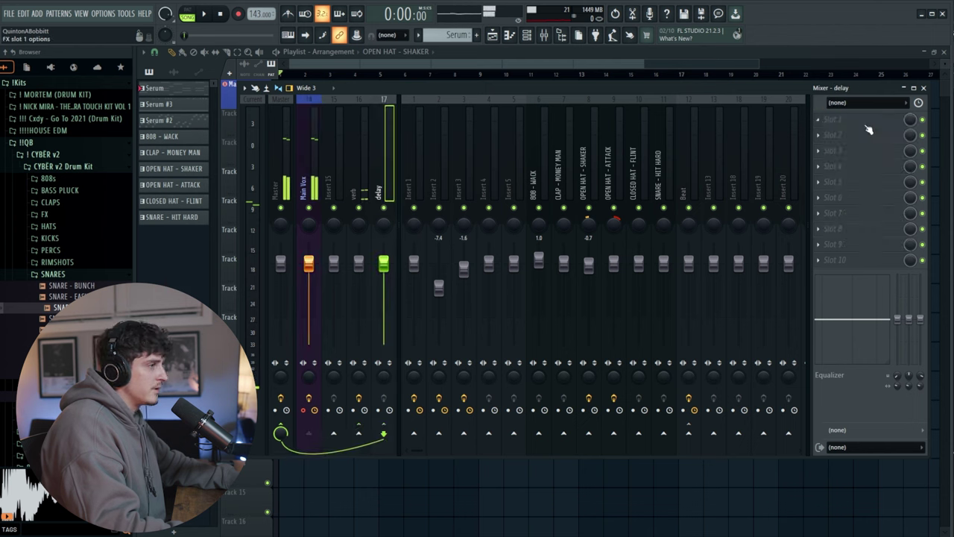
{"action": "left_click", "coordinate": [857, 120]}
{"action": "mouse_move", "coordinate": [831, 132]}
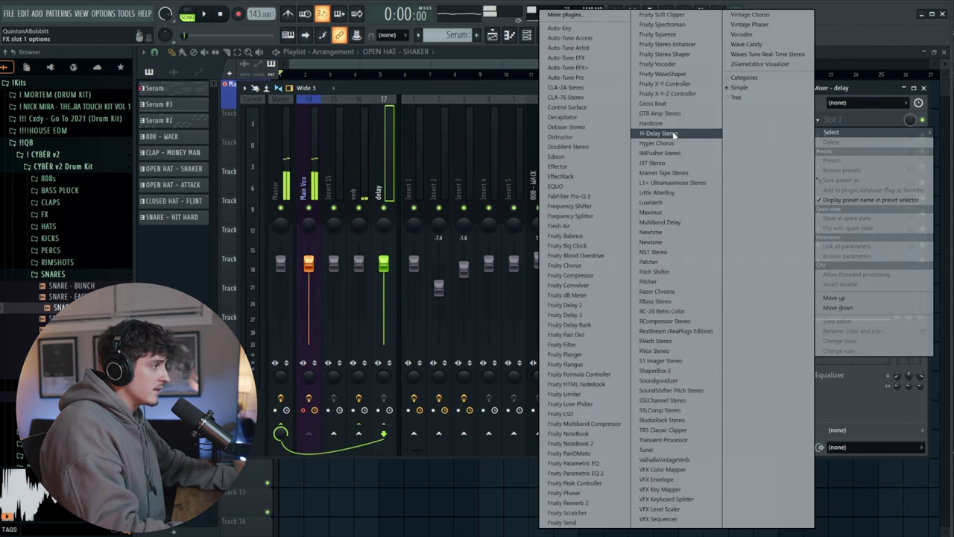
{"action": "left_click", "coordinate": [672, 133]}
{"action": "left_click", "coordinate": [467, 169]}
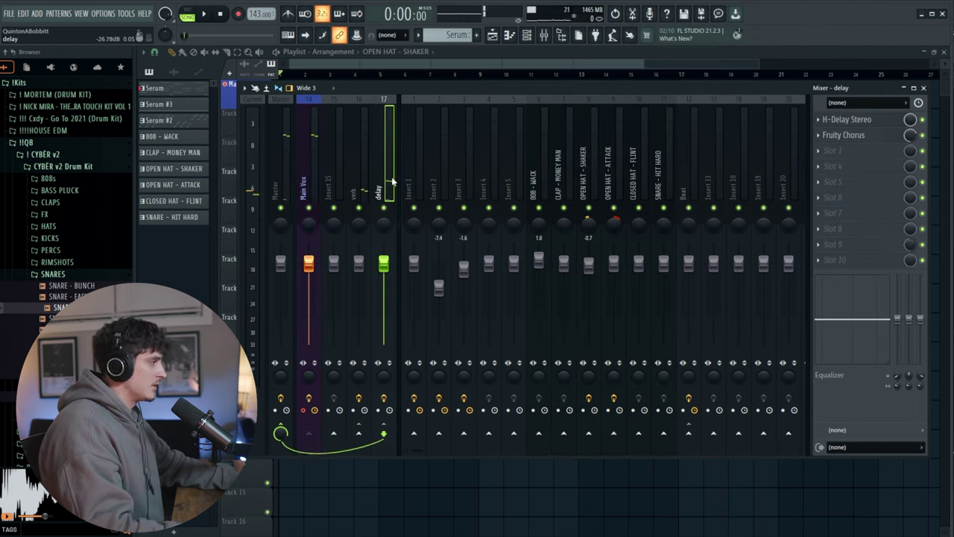
{"action": "left_click", "coordinate": [846, 119]}
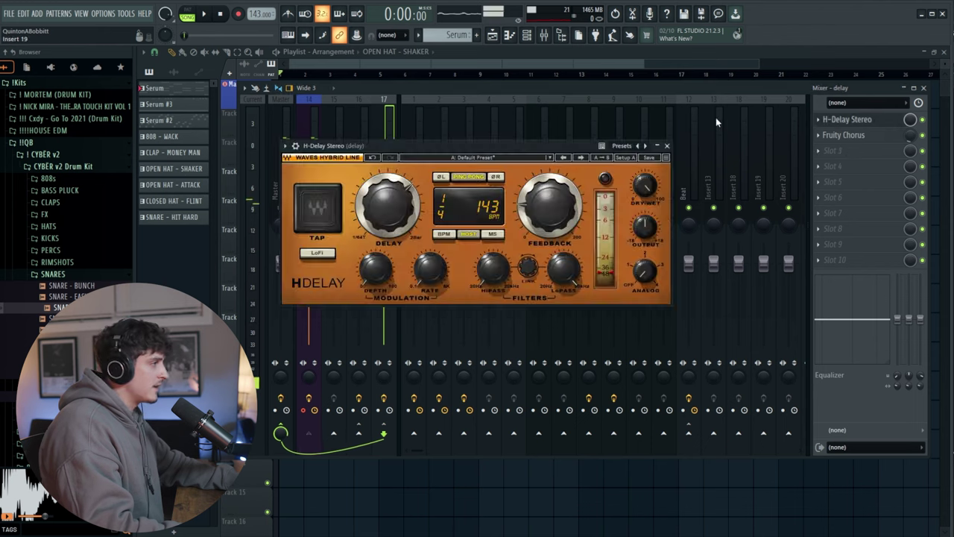
{"action": "left_click", "coordinate": [666, 146]}
Step: On Main Vox, boost the Pro-Q 3 bell band near 877 Hz and add Fruity WaveShaper with an upward-bowed curve to slot 9
{"action": "left_click", "coordinate": [317, 198]}
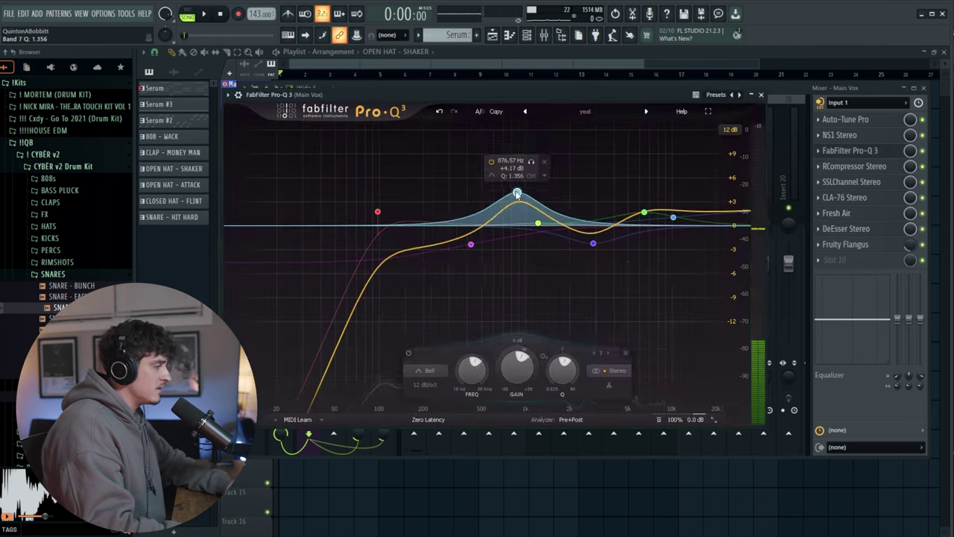
{"action": "left_click_drag", "start_coordinate": [517, 195], "coordinate": [517, 170]}
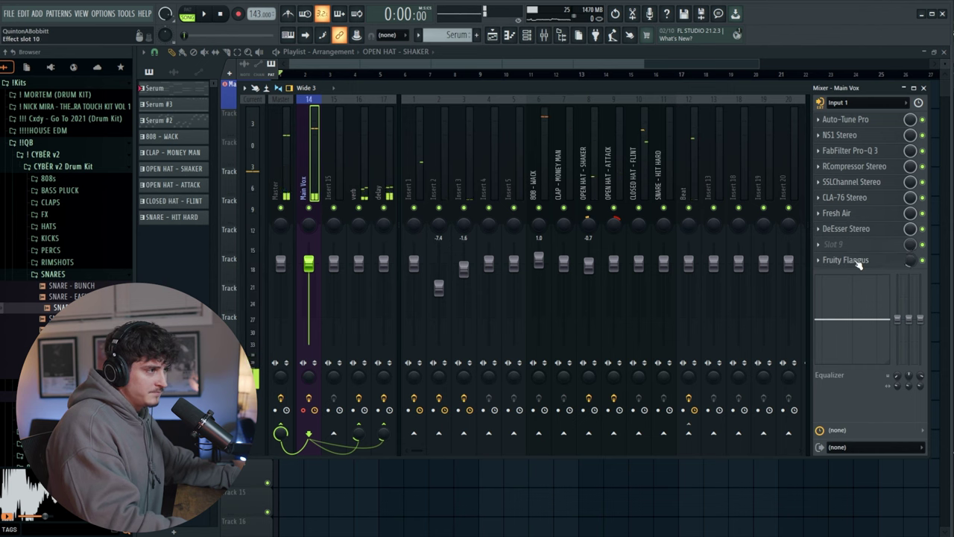
{"action": "left_click", "coordinate": [833, 244]}
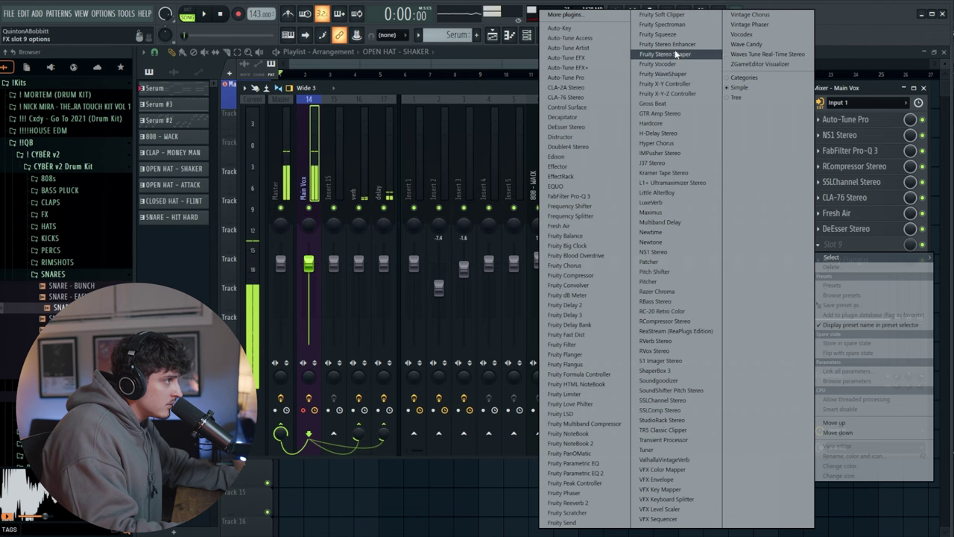
{"action": "left_click", "coordinate": [689, 76]}
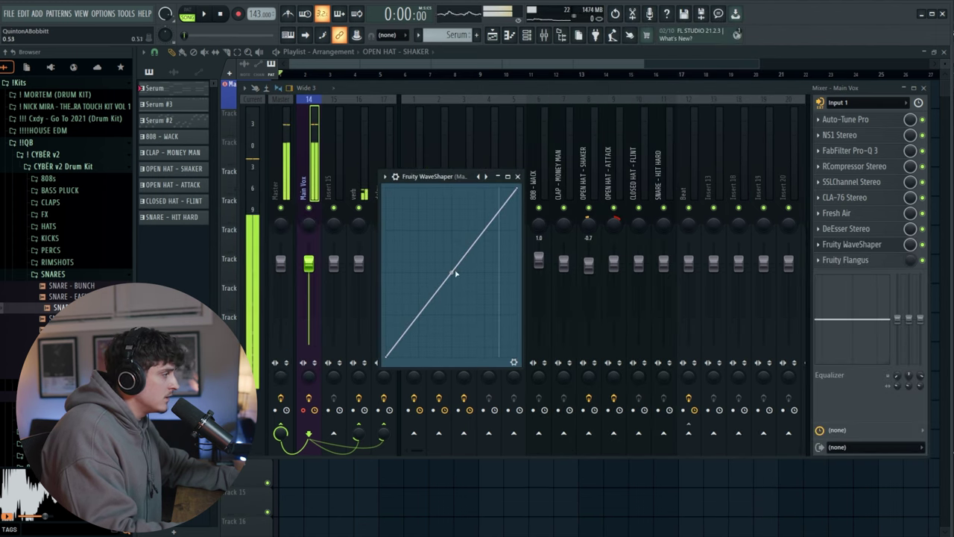
{"action": "left_click_drag", "start_coordinate": [451, 272], "coordinate": [450, 250]}
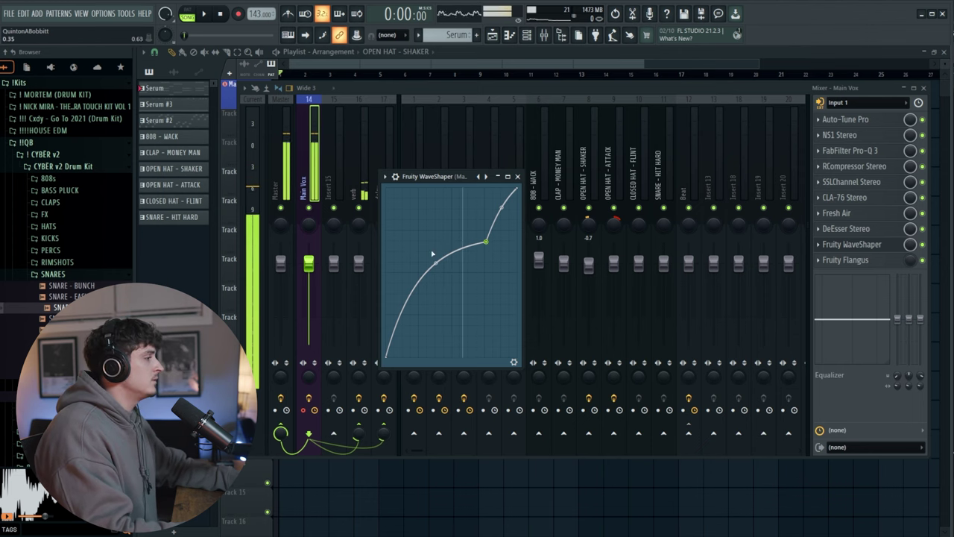
{"action": "key", "text": "space"}
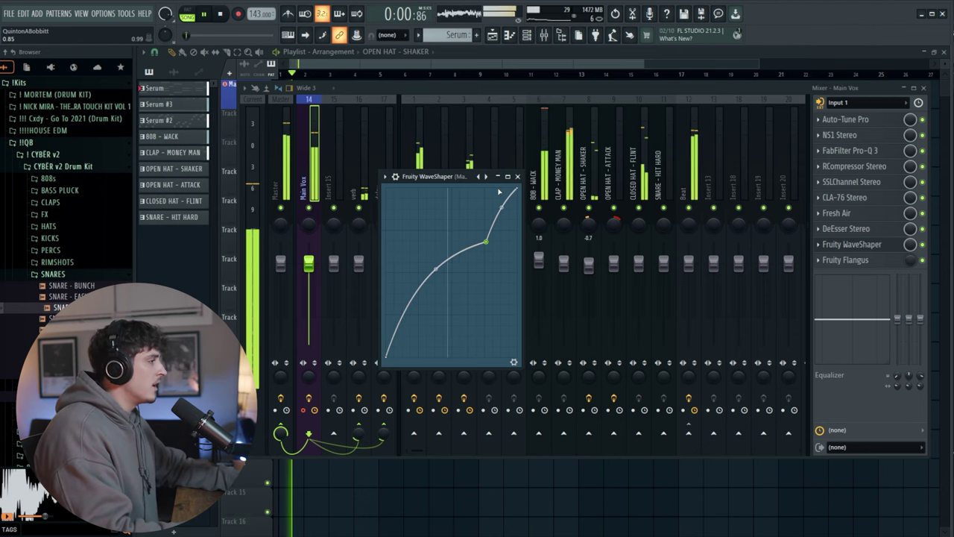
{"action": "left_click", "coordinate": [517, 175]}
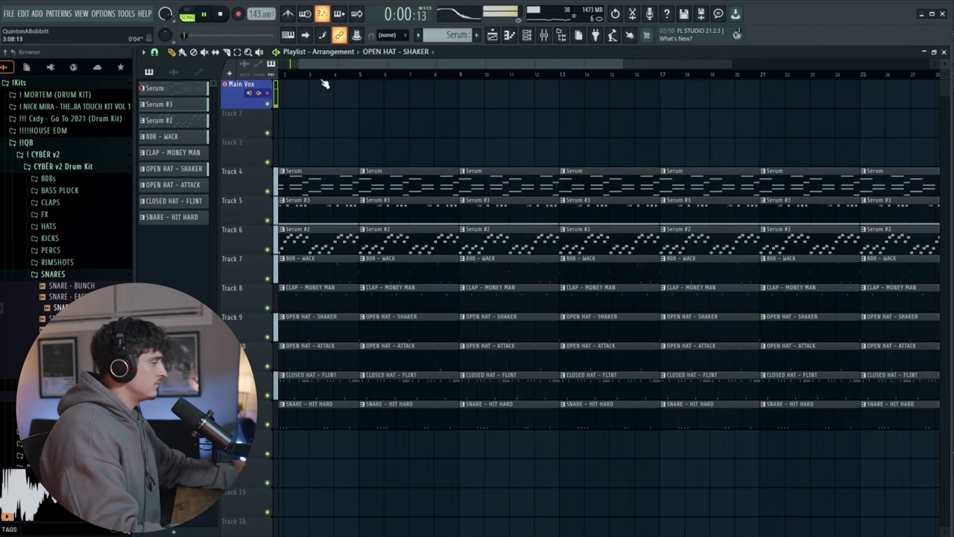
Step: Record a vocal take onto the Main Vox playlist track over the beat and trim the end of the clip
{"action": "scroll", "coordinate": [337, 76], "scroll_direction": "up", "scroll_amount": 1}
{"action": "left_click_drag", "start_coordinate": [357, 66], "coordinate": [266, 67]}
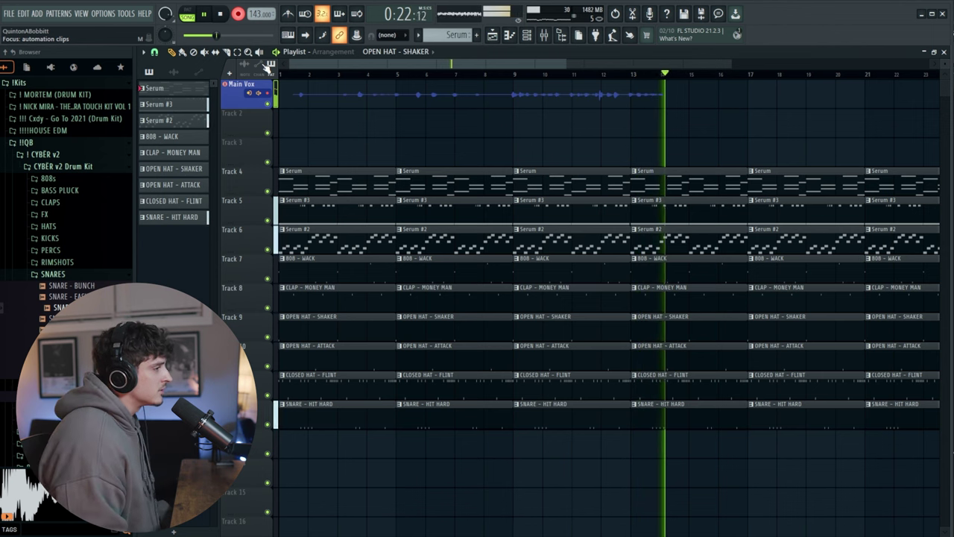
{"action": "key", "text": "space"}
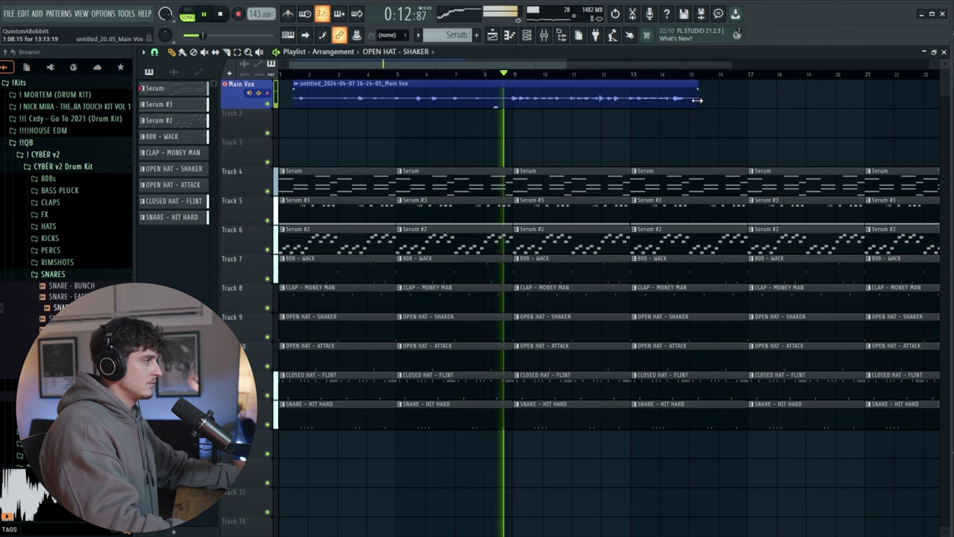
{"action": "left_click_drag", "start_coordinate": [680, 101], "coordinate": [636, 106]}
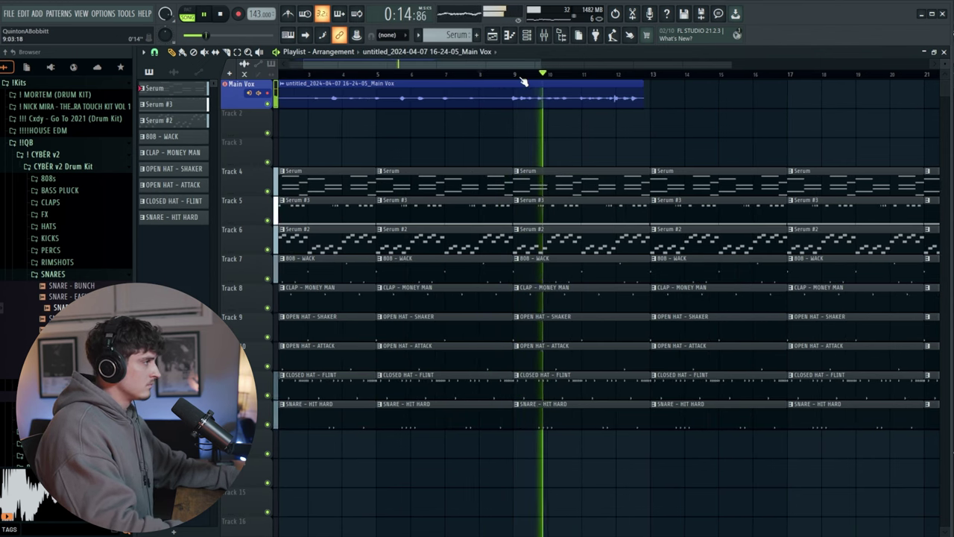
Step: Raise Main Vox's send level to the delay track while the arrangement plays, and stop playback
{"action": "key", "text": "F9"}
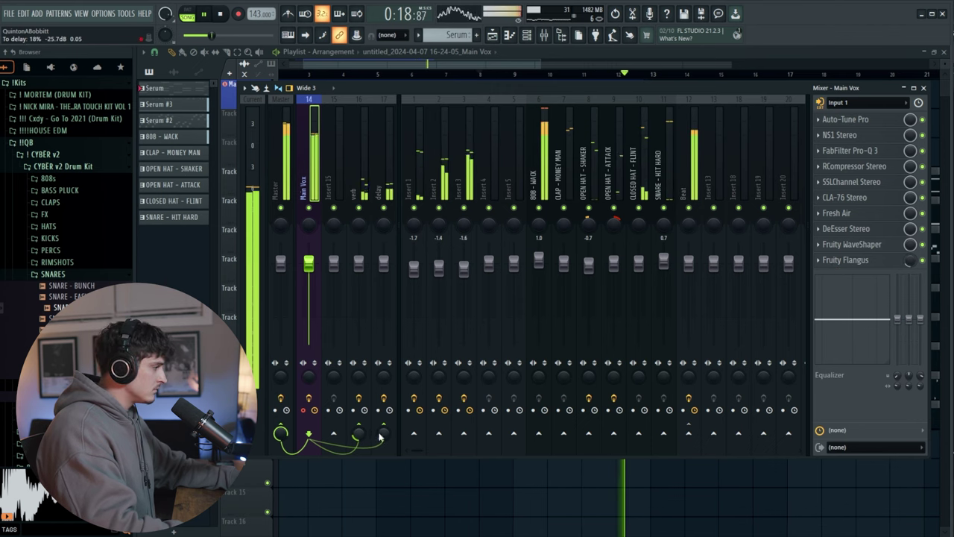
{"action": "left_click_drag", "start_coordinate": [383, 434], "coordinate": [384, 428]}
{"action": "key", "text": "space"}
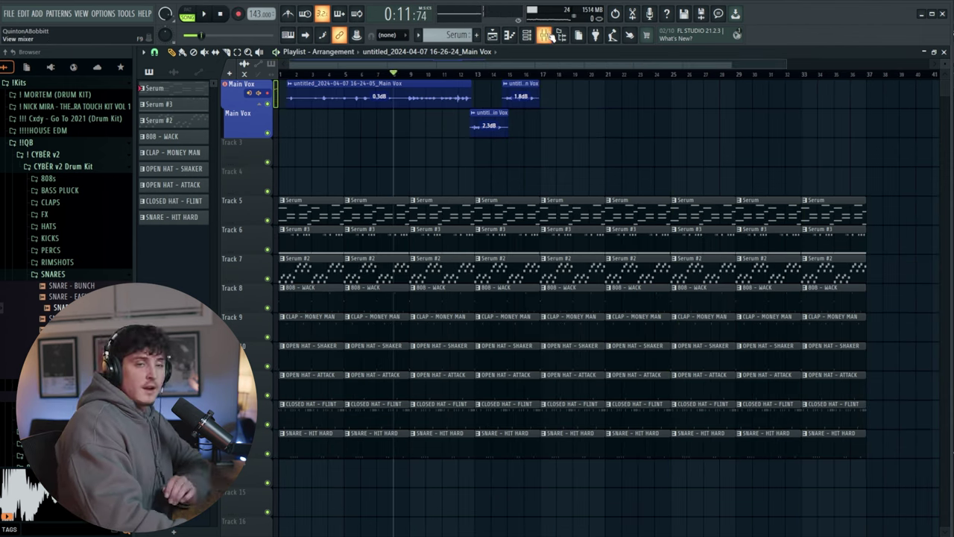
Step: Play back the recorded vocals with the beat, with the Main Vox playlist track disarmed for recording
{"action": "left_click", "coordinate": [552, 37]}
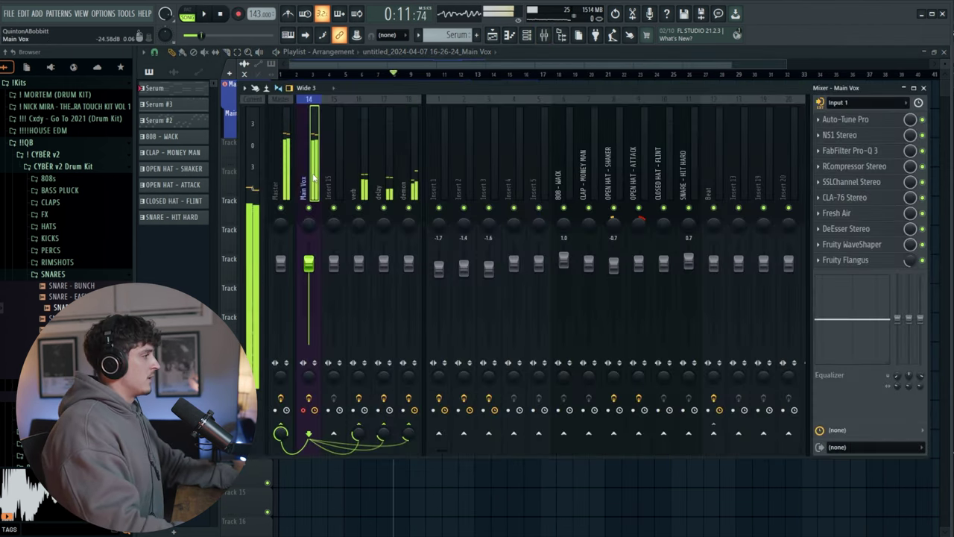
{"action": "left_click", "coordinate": [445, 64]}
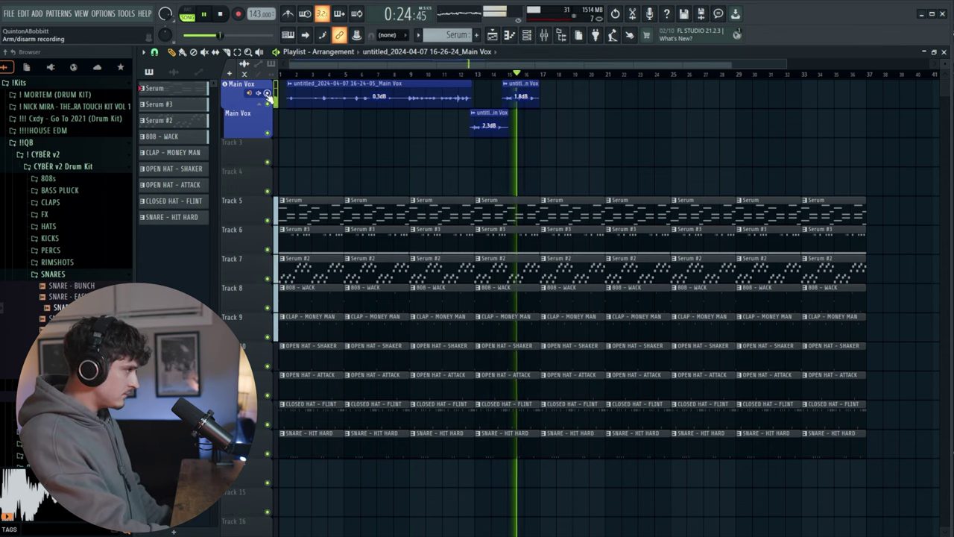
{"action": "left_click", "coordinate": [267, 94]}
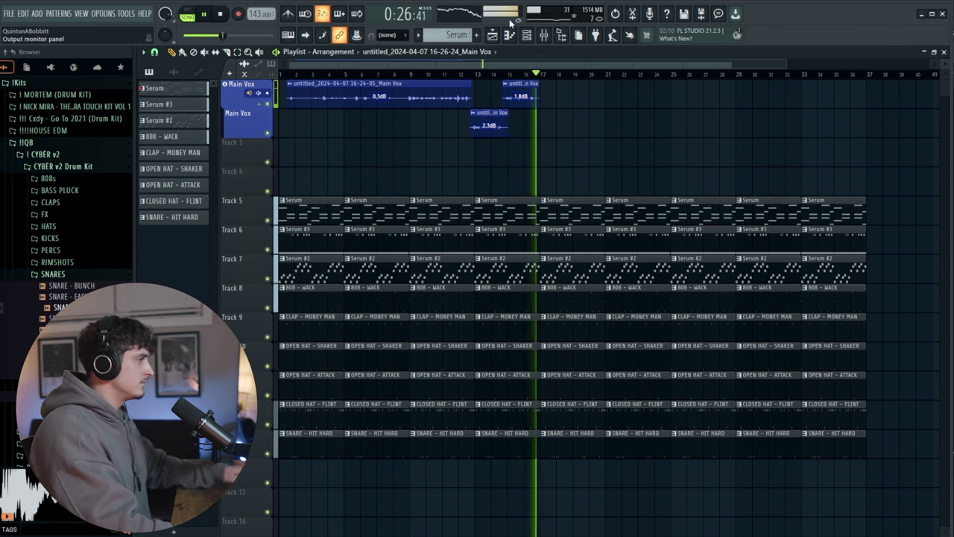
{"action": "left_click", "coordinate": [544, 35]}
{"action": "key", "text": "space"}
Step: Copy the Main Vox mixer track state with its effects onto Insert 15 and remove the separator on the copy
{"action": "left_click", "coordinate": [545, 35]}
{"action": "left_click", "coordinate": [544, 36]}
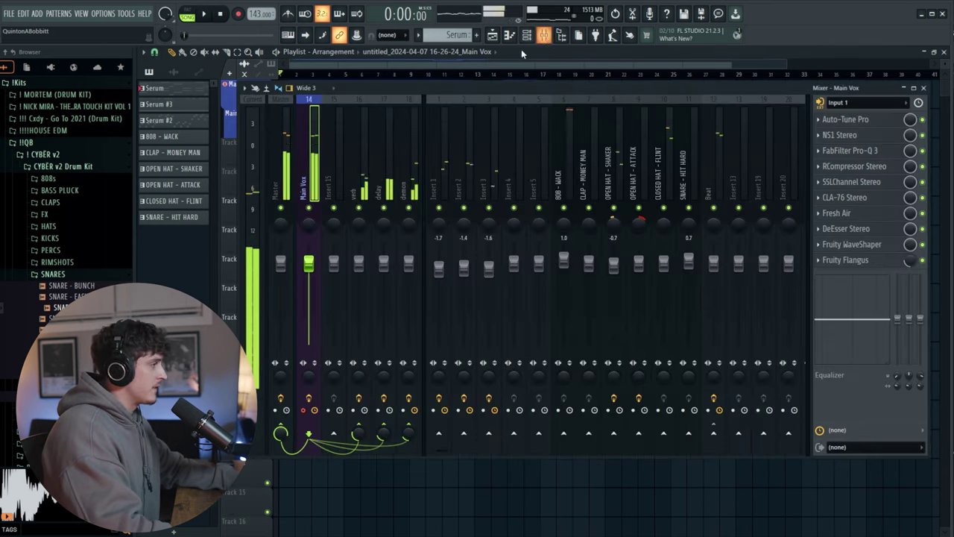
{"action": "right_click", "coordinate": [313, 179]}
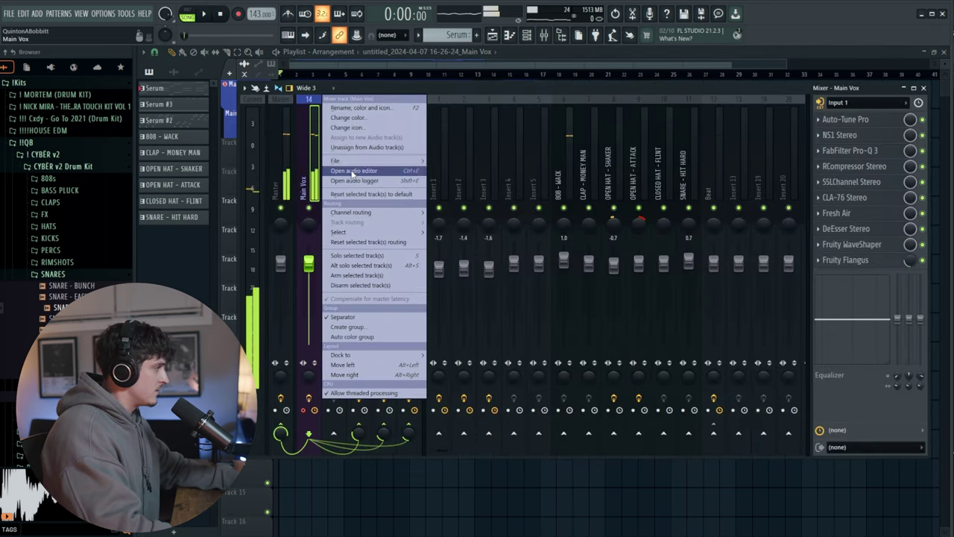
{"action": "mouse_move", "coordinate": [354, 160]}
{"action": "left_click_drag", "start_coordinate": [451, 171], "coordinate": [342, 183]}
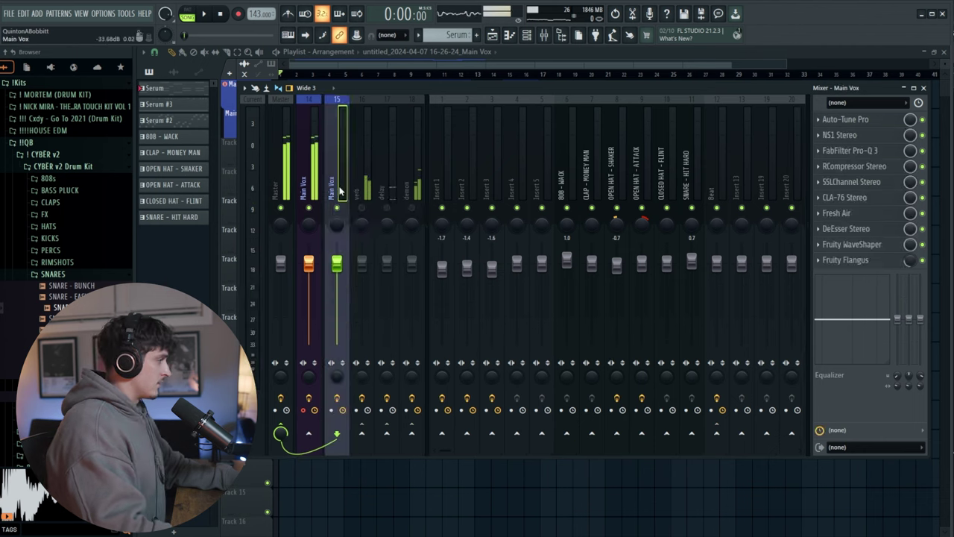
{"action": "right_click", "coordinate": [343, 192]}
{"action": "left_click", "coordinate": [381, 317]}
Step: Rename the Insert 15 copy as Adlibs and assign it to a new Audio track in the playlist
{"action": "double_click", "coordinate": [334, 192]}
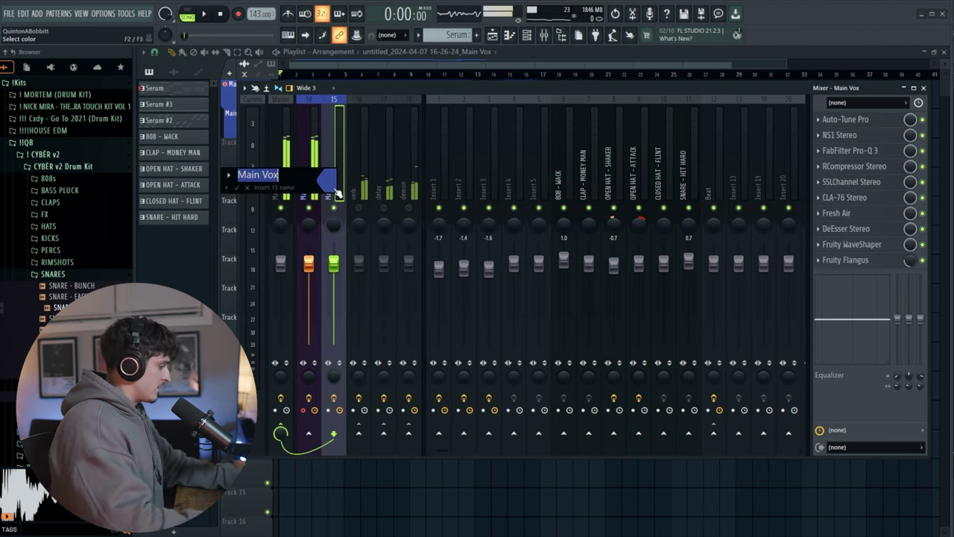
{"action": "type", "text": "Adlibs"}
{"action": "key", "text": "Return"}
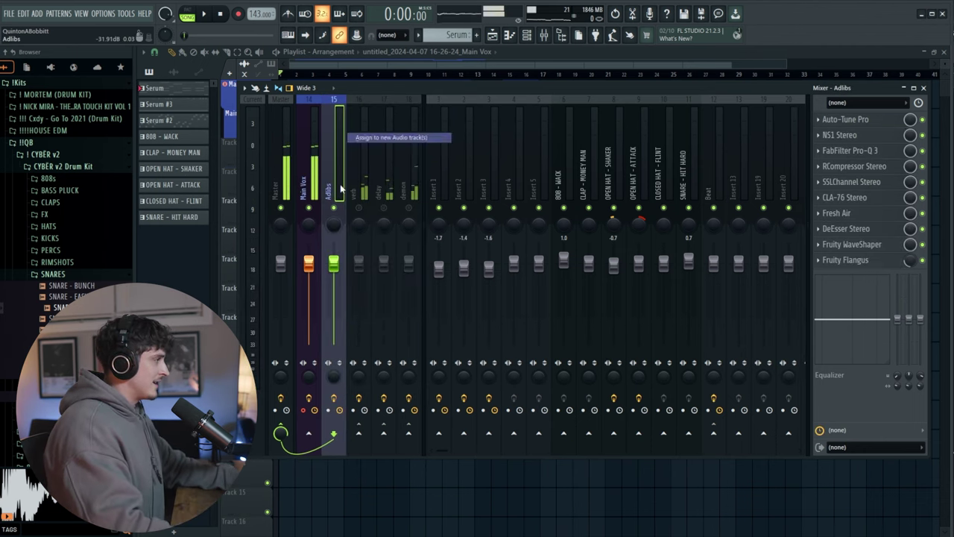
{"action": "left_click", "coordinate": [367, 65]}
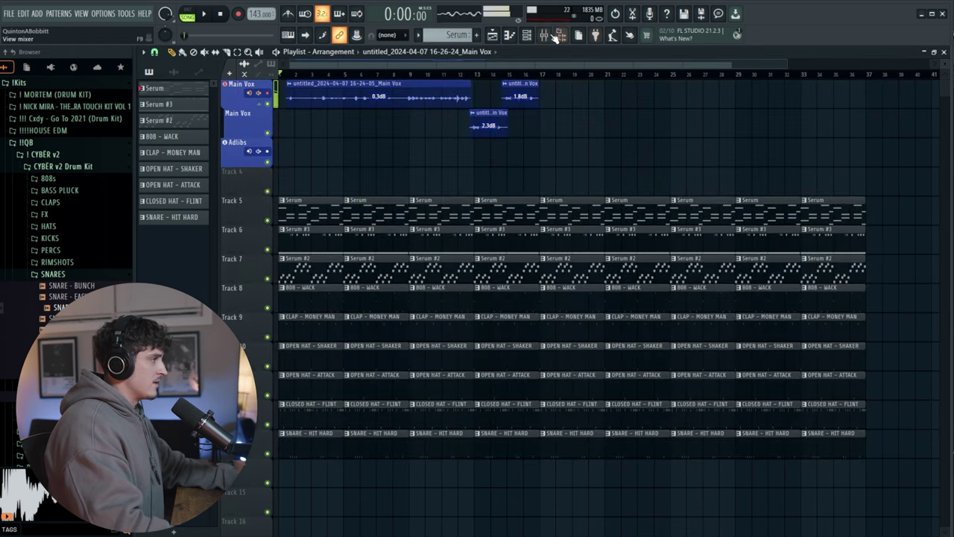
Step: Cut the low and high bands of the Adlibs track's equalizer to -18 dB and lower its fader to -7.1 dB
{"action": "left_click", "coordinate": [555, 37]}
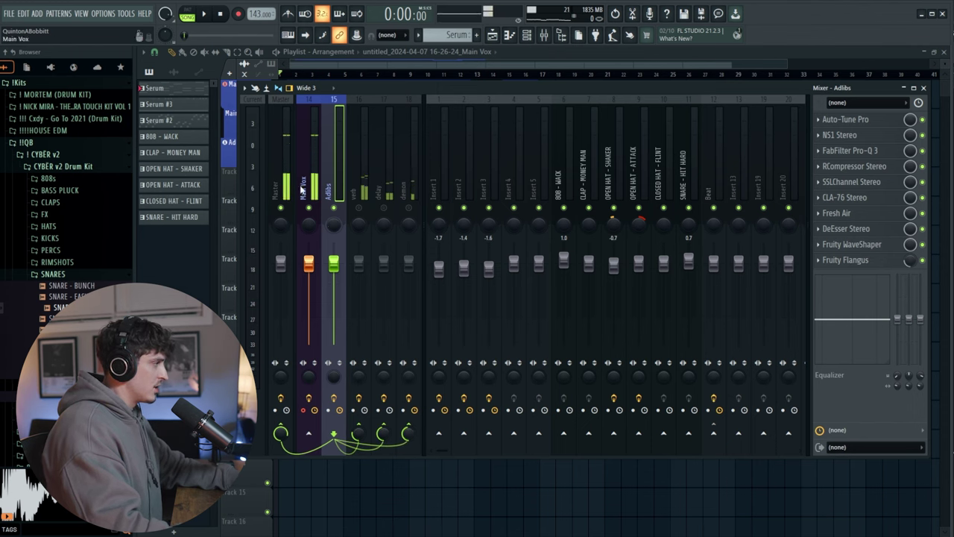
{"action": "left_click_drag", "start_coordinate": [920, 319], "coordinate": [920, 322]}
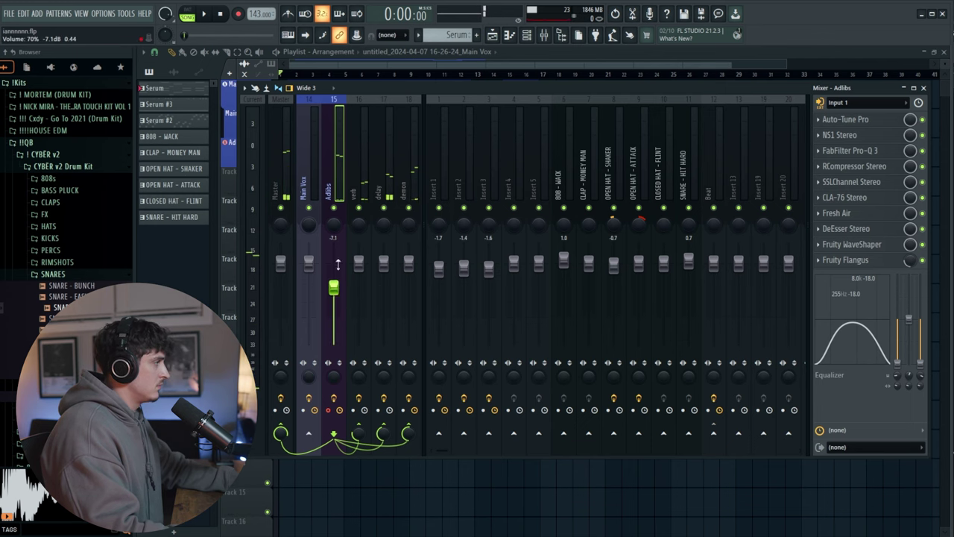
Step: Lower the Adlibs mixer fader to -8.4 dB during playback and record an adlib take on the Adlibs track up to bar 17
{"action": "key", "text": "space"}
{"action": "left_click", "coordinate": [378, 60]}
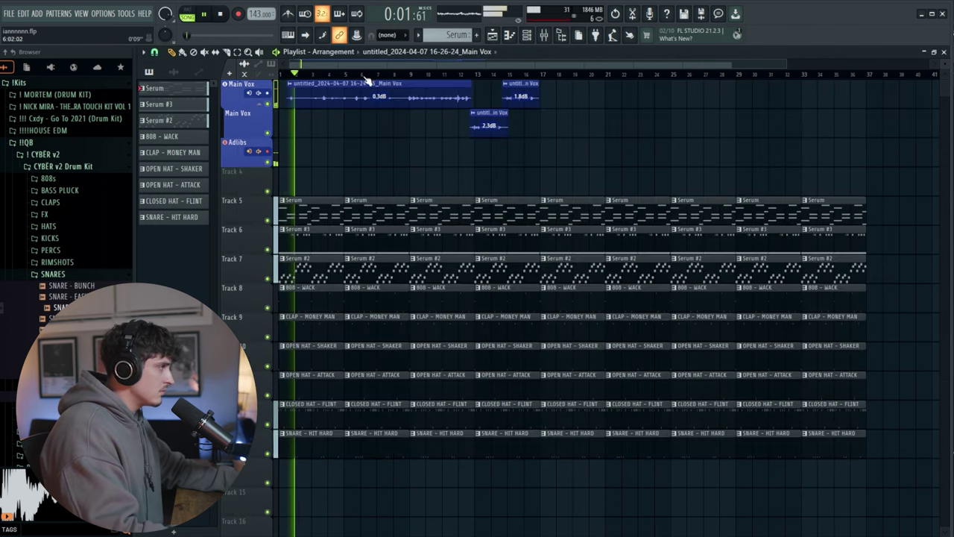
{"action": "key", "text": "F9"}
{"action": "left_click_drag", "start_coordinate": [334, 263], "coordinate": [339, 300]}
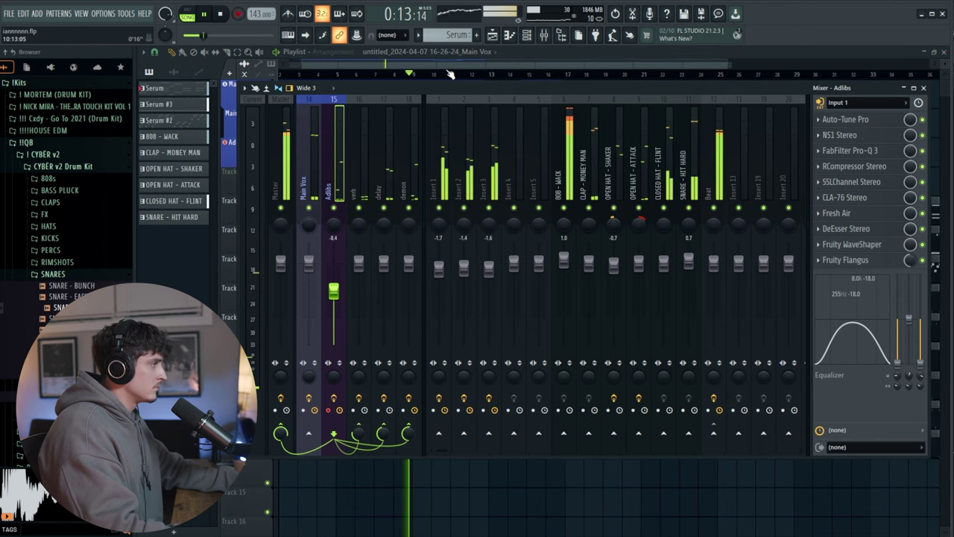
{"action": "left_click", "coordinate": [447, 62]}
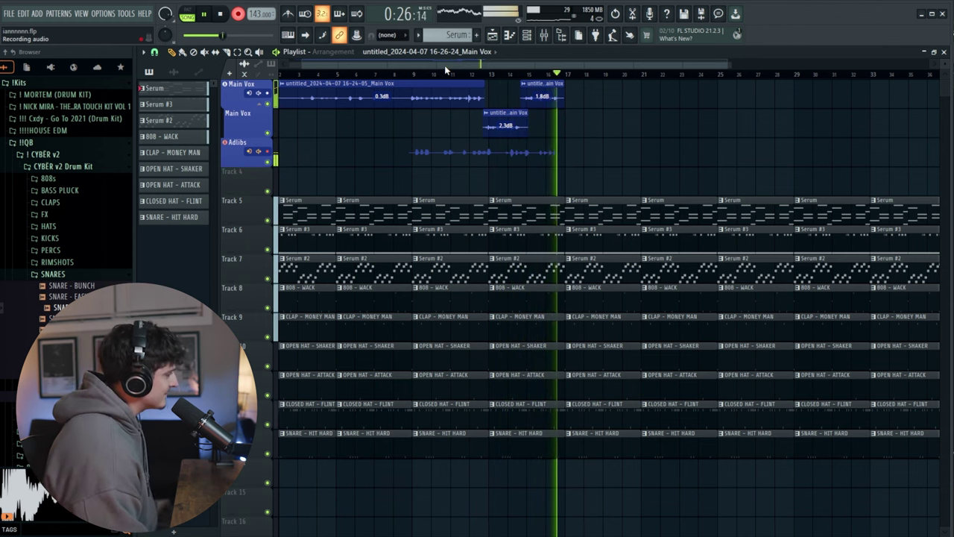
{"action": "key", "text": "space"}
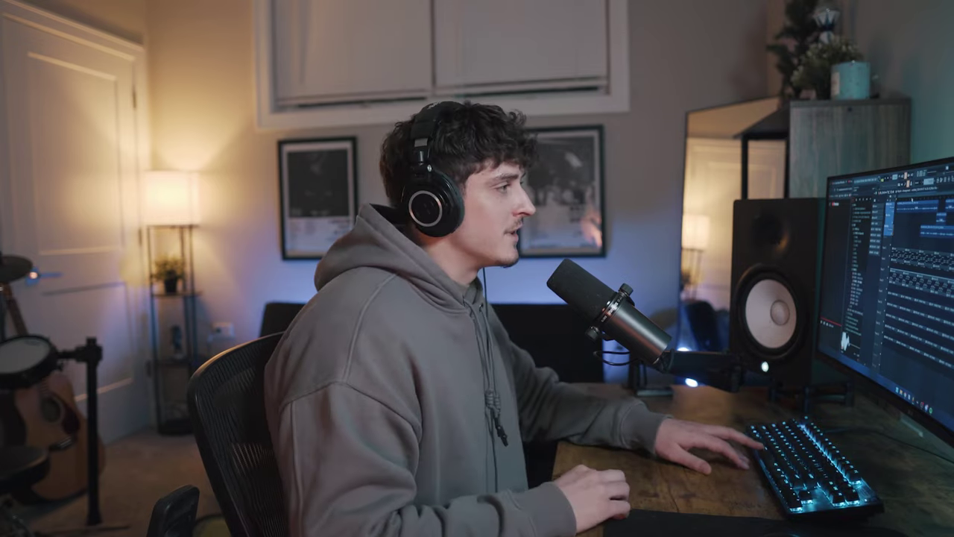
Step: Play back the song with the recorded adlibs and set the Beat mixer track's fader to 1.2 dB
{"action": "key", "text": "space"}
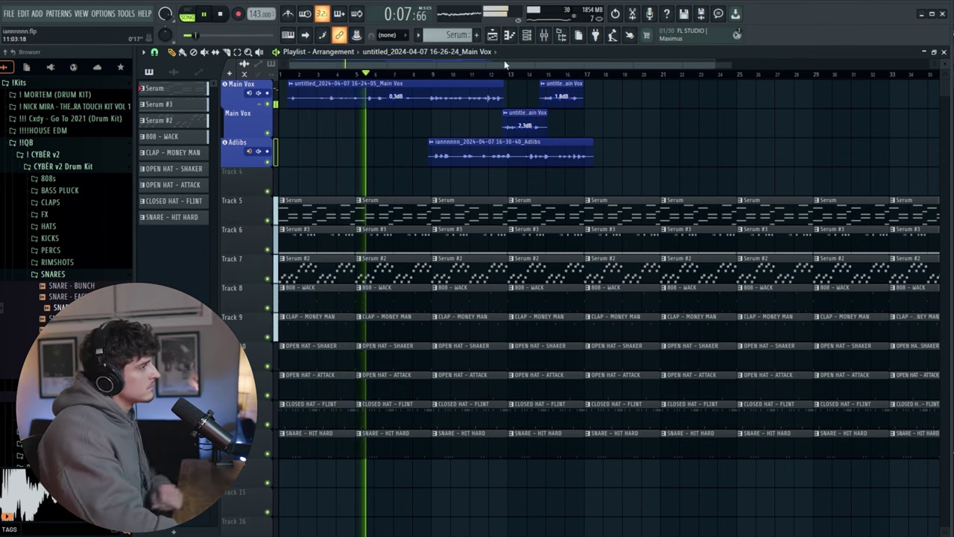
{"action": "left_click", "coordinate": [544, 36]}
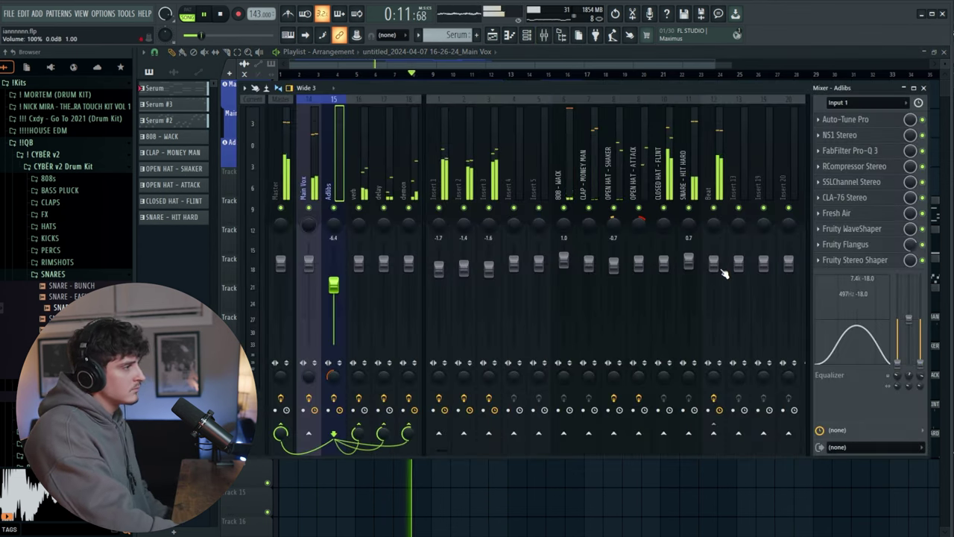
{"action": "left_click", "coordinate": [721, 272]}
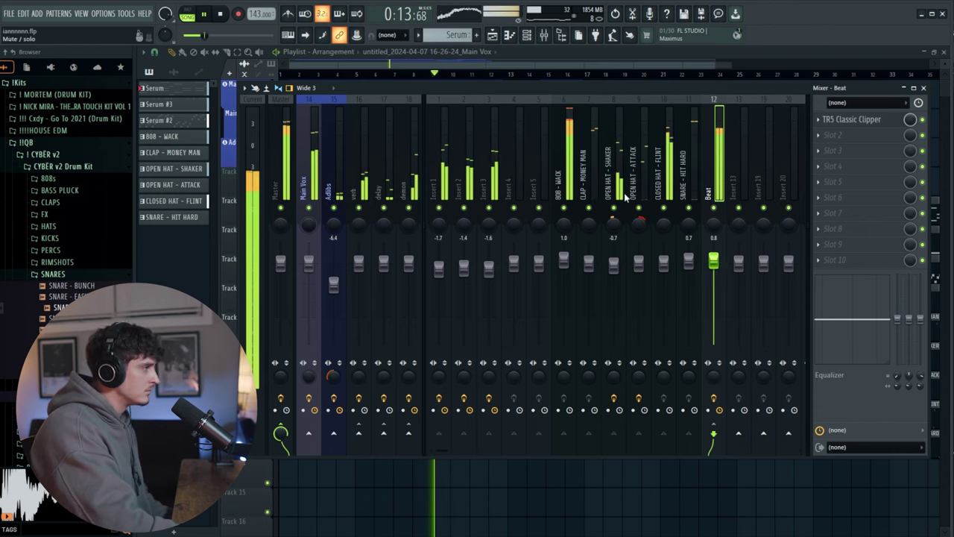
{"action": "left_click_drag", "start_coordinate": [713, 259], "coordinate": [714, 257]}
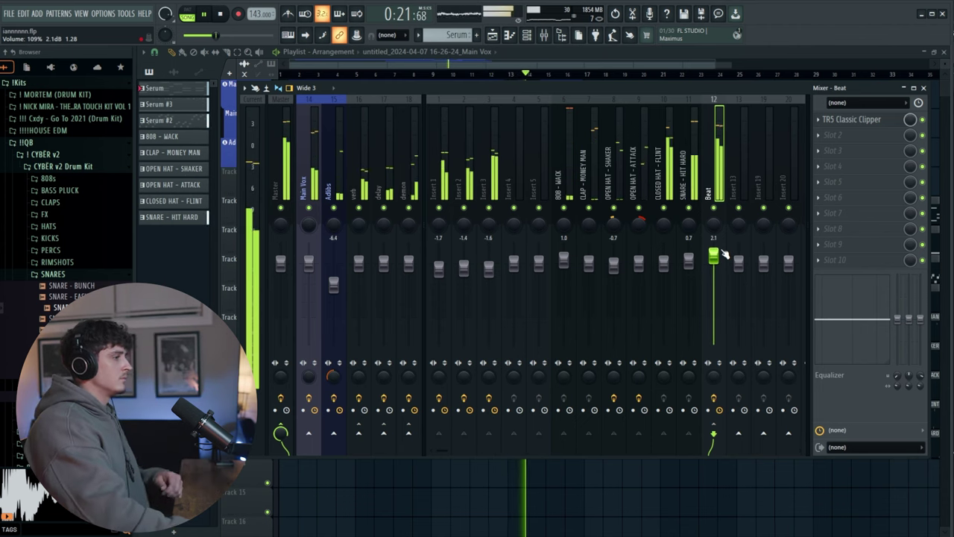
{"action": "left_click_drag", "start_coordinate": [718, 255], "coordinate": [719, 256]}
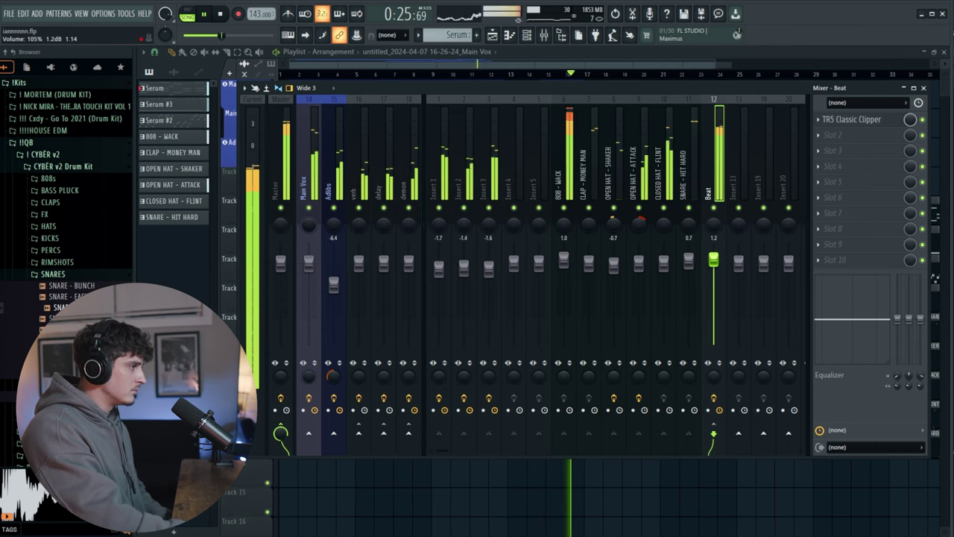
Step: Record another vocal take on the Main Vox playlist track, starting playback from about bar 8
{"action": "left_click", "coordinate": [544, 63]}
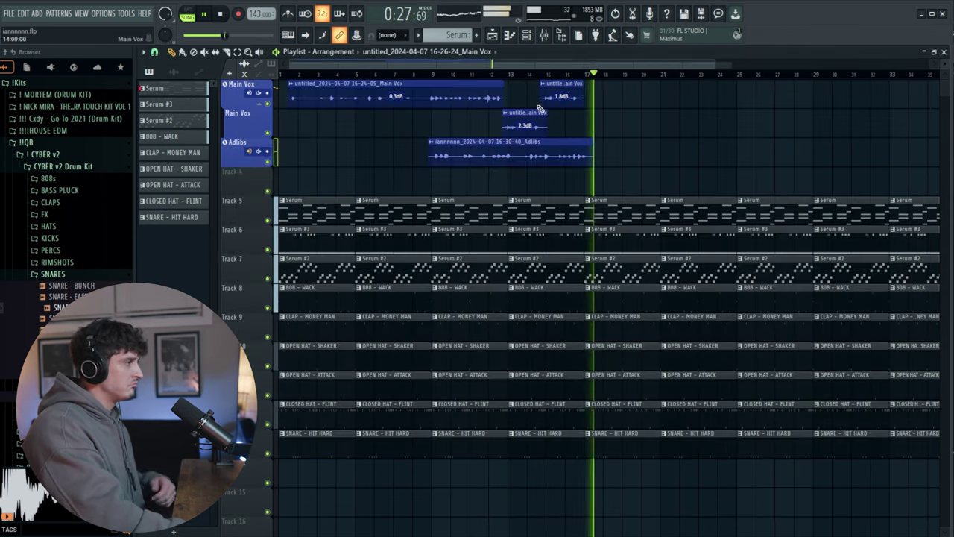
{"action": "key", "text": "space"}
{"action": "left_click", "coordinate": [414, 73]}
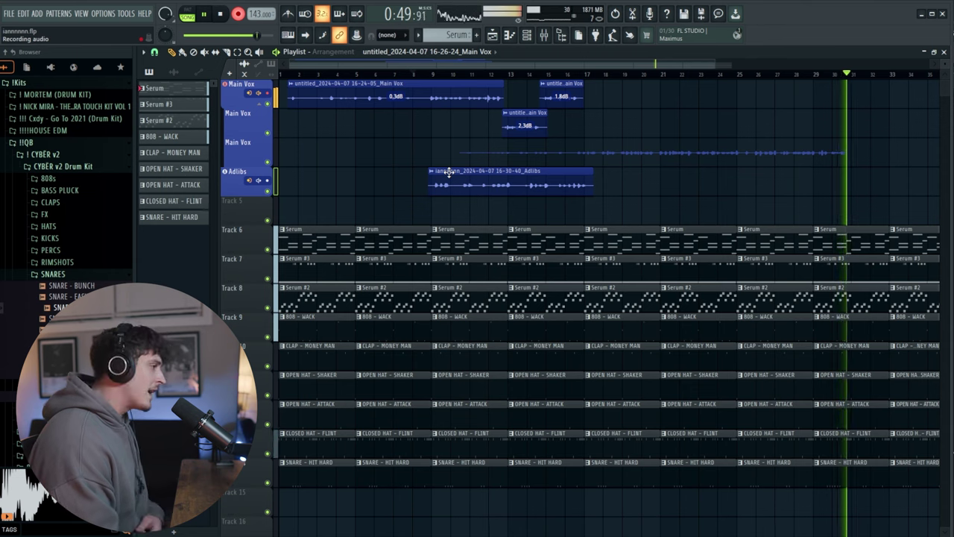
{"action": "left_click_drag", "start_coordinate": [533, 66], "coordinate": [694, 56]}
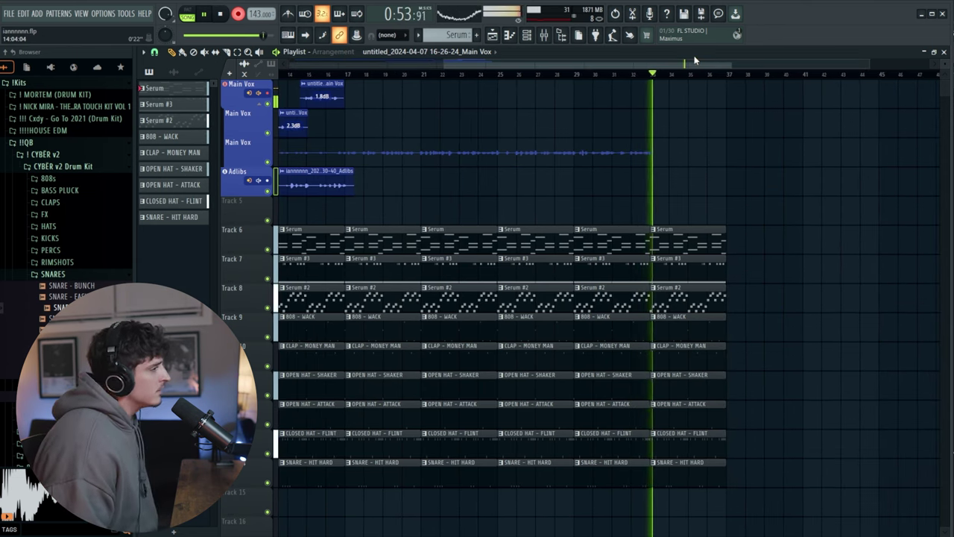